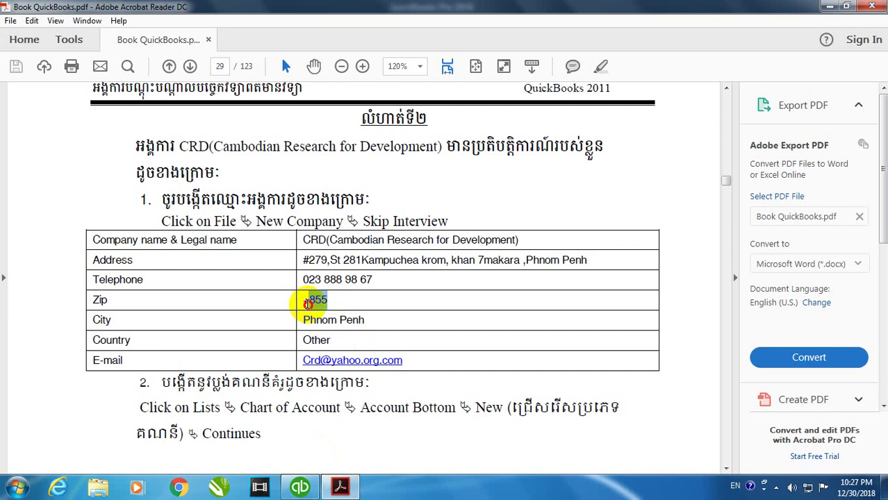
Copy the zip value +855 from the PDF company table and paste it into the Zip field in QuickBooks
right_click(332, 301)
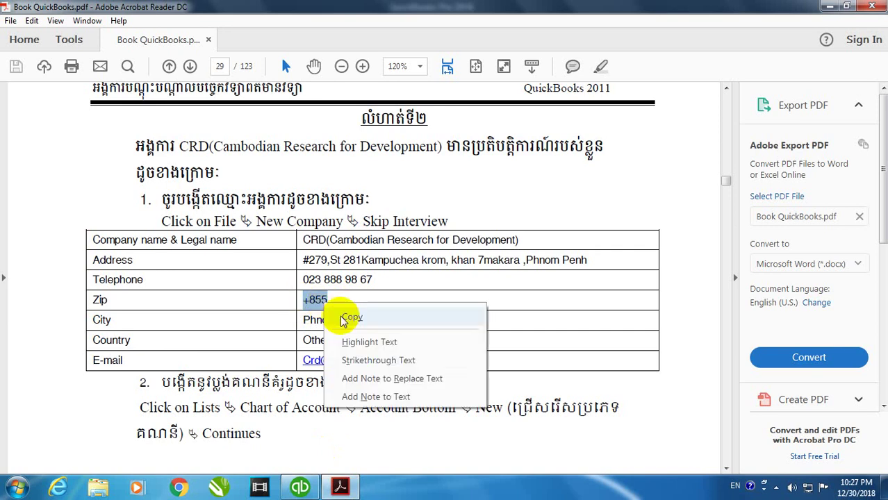
left_click(347, 313)
left_click(300, 487)
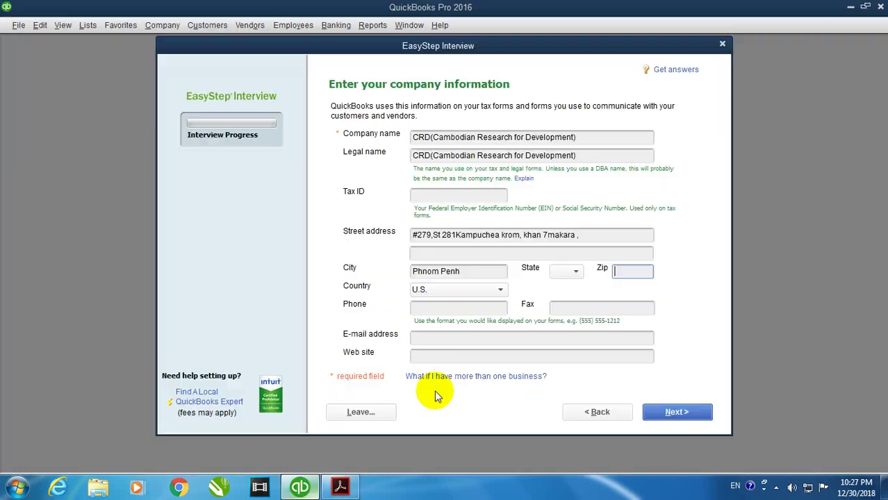
right_click(637, 270)
left_click(657, 319)
left_click(515, 355)
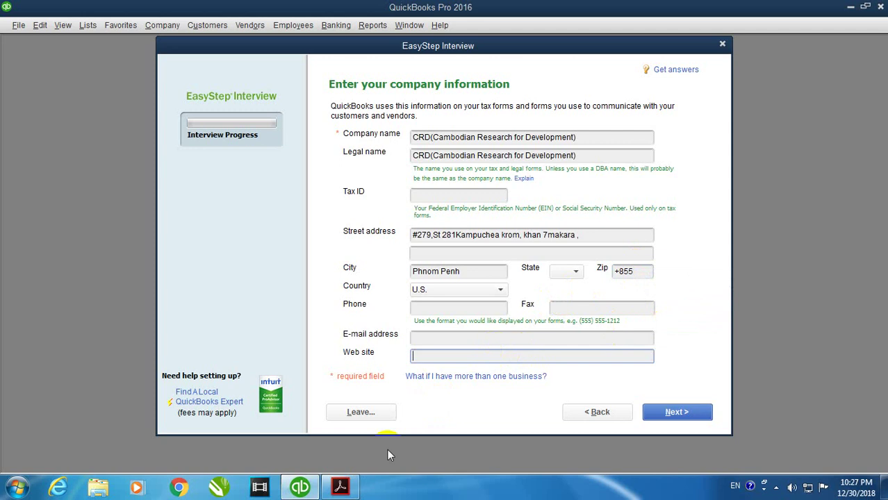
Set the country to Other and copy the company's e-mail address from the PDF into the QuickBooks e-mail field
left_click(340, 487)
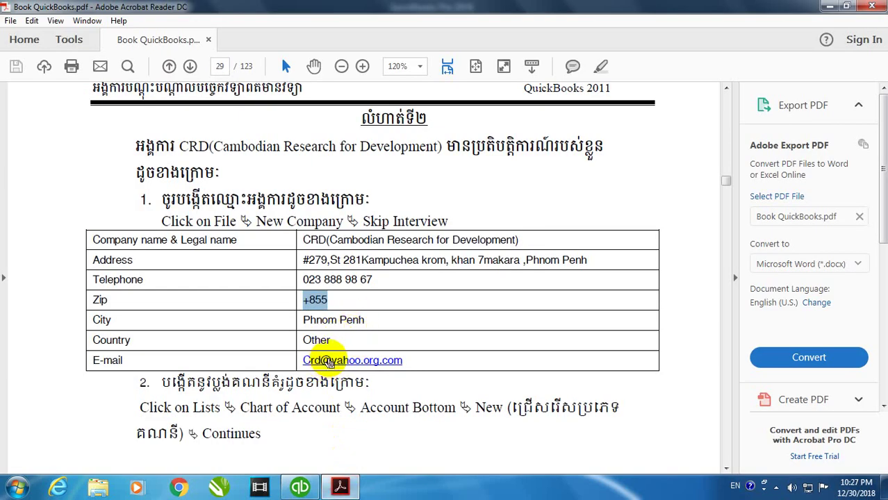
left_click_drag(399, 360, 311, 353)
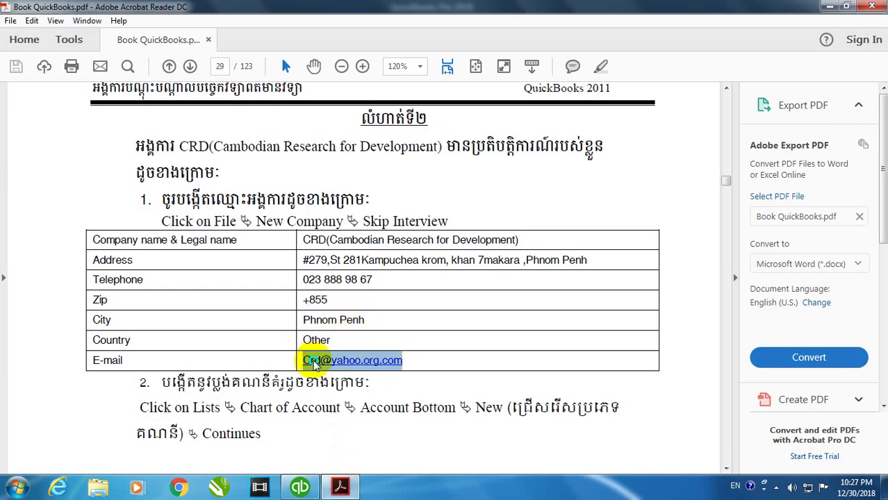
right_click(314, 365)
left_click(339, 240)
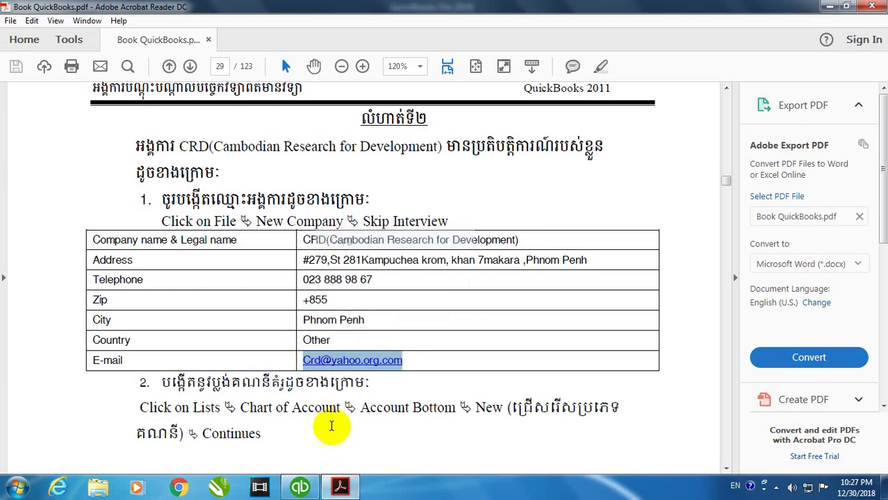
left_click(301, 487)
left_click(455, 289)
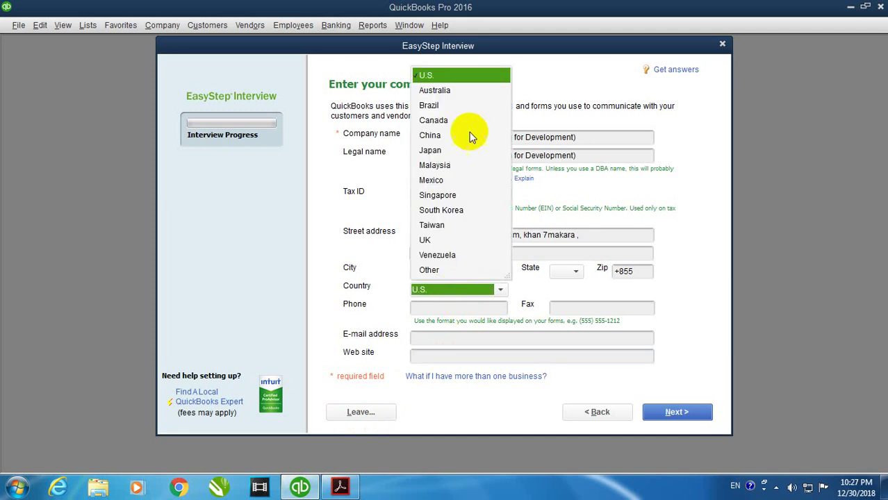
left_click(431, 270)
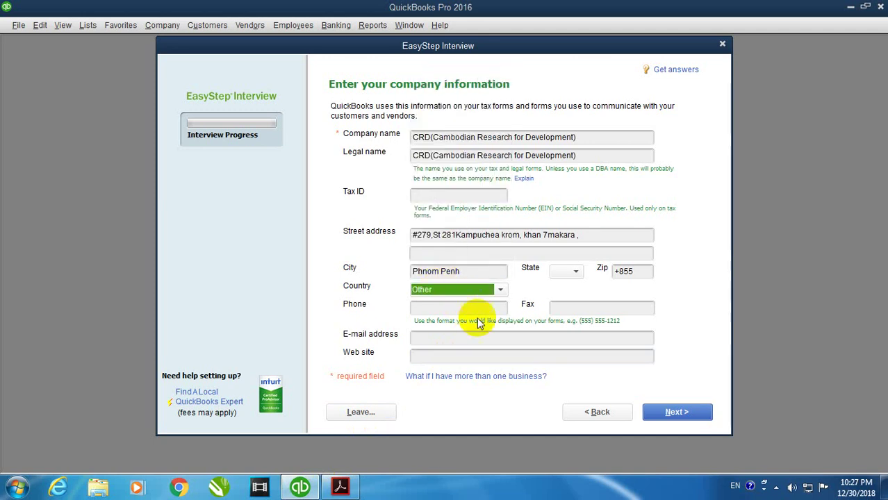
left_click(441, 339)
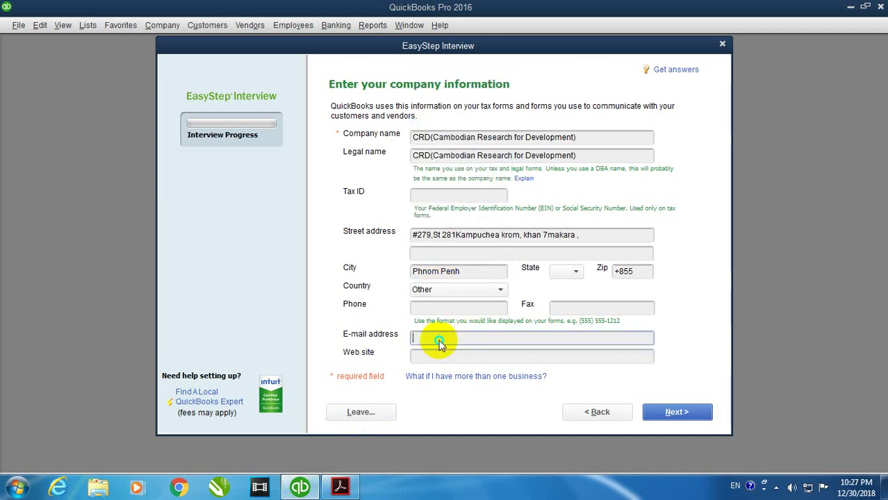
right_click(440, 342)
left_click(456, 392)
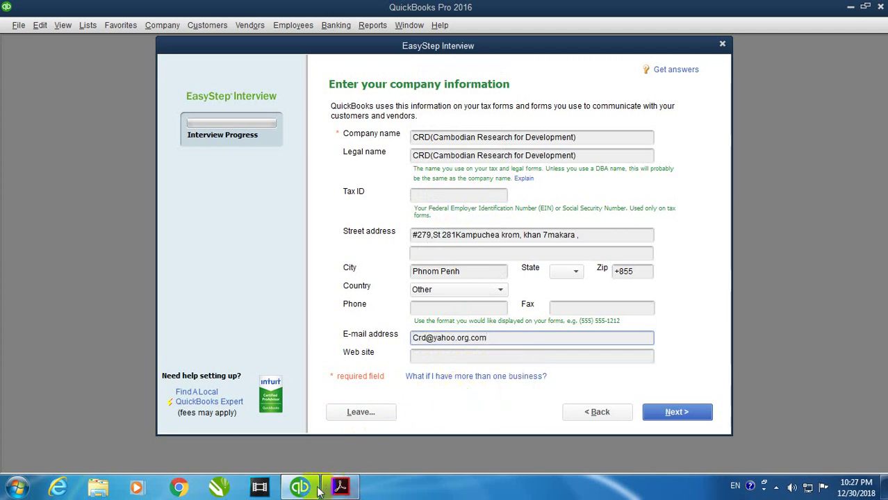
Copy the company's telephone number from the PDF table into the Phone field of the QuickBooks company information
left_click(339, 488)
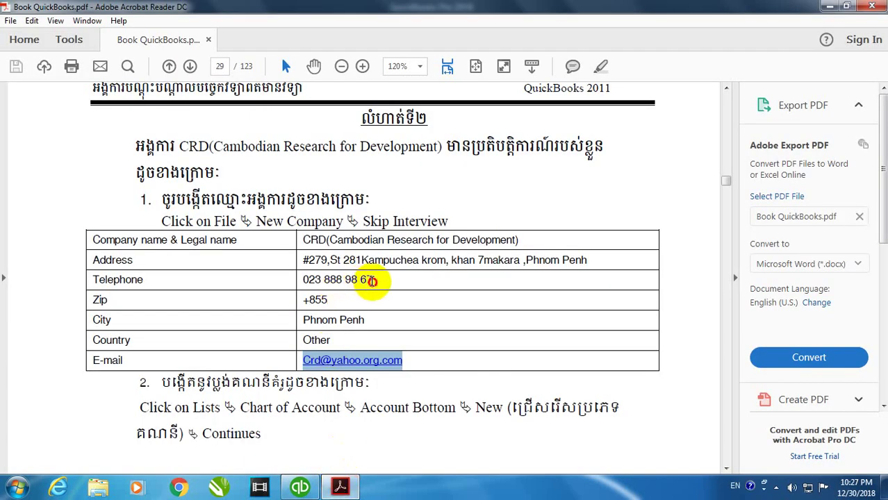
left_click_drag(373, 281, 308, 279)
right_click(314, 287)
left_click(396, 294)
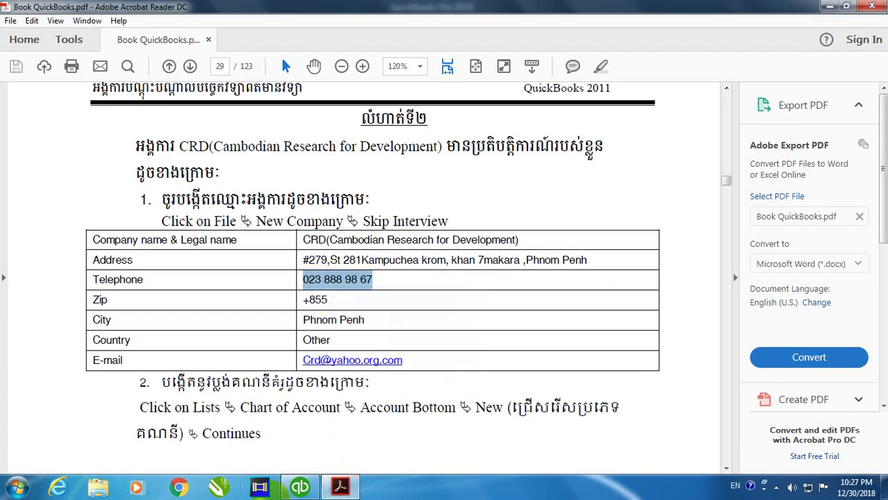
left_click(300, 488)
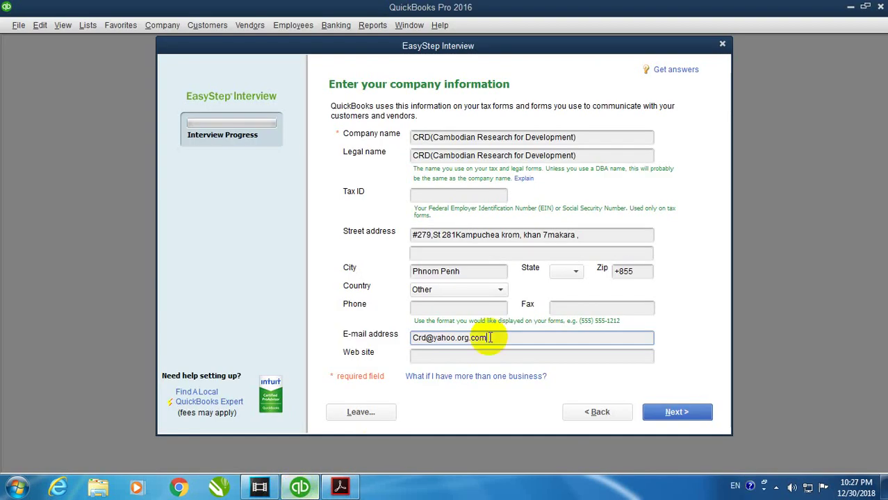
left_click(433, 309)
right_click(433, 309)
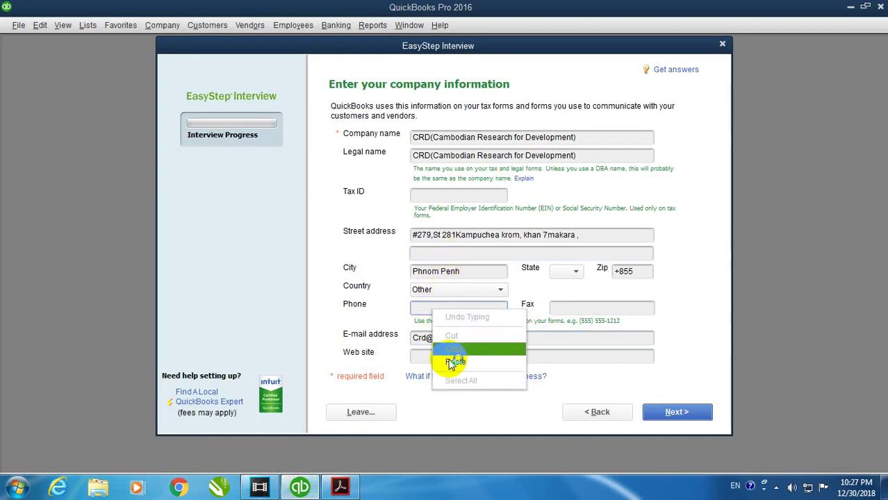
left_click(452, 359)
Continue past the industry selection without picking one and choose the first business entity type for the company's organization
left_click(675, 413)
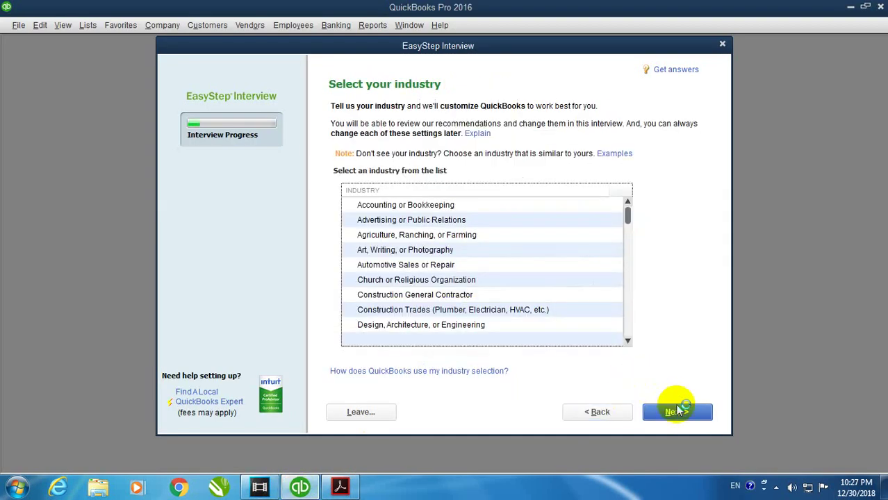
left_click(677, 412)
left_click(678, 412)
left_click(470, 164)
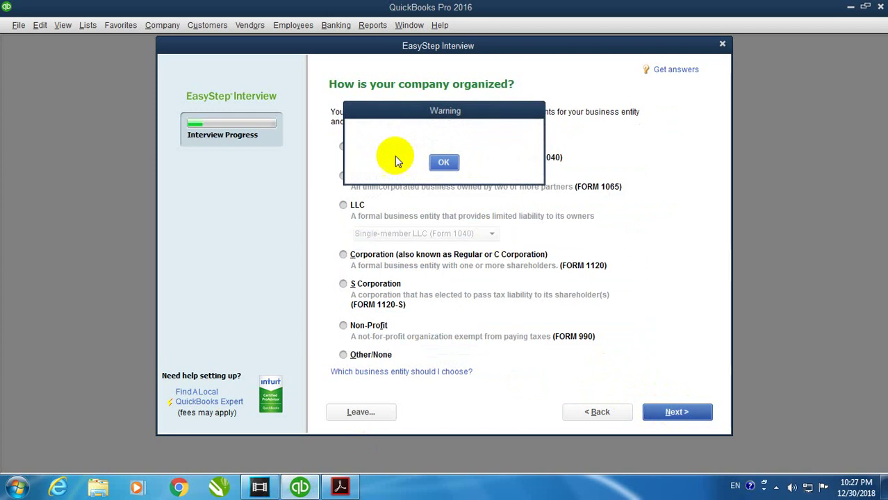
left_click(356, 147)
left_click(672, 412)
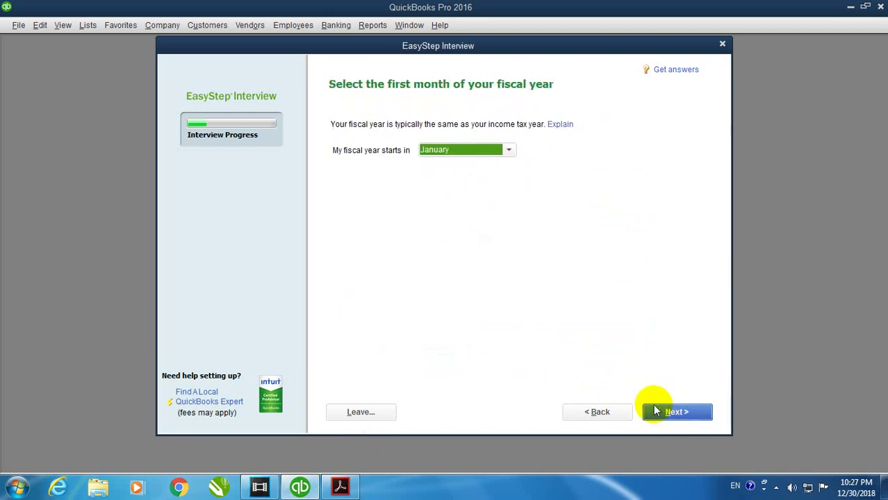
Set December as the first month of the fiscal year and continue to the administrator password setup
left_click(508, 151)
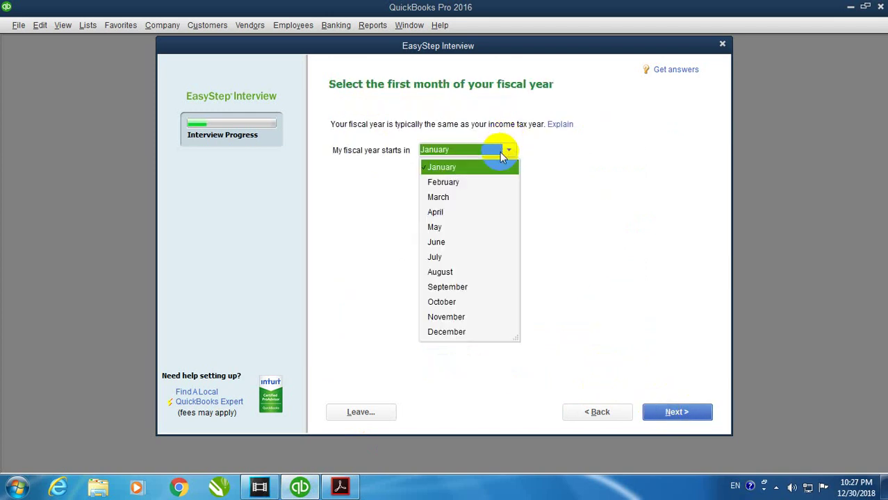
left_click(455, 331)
left_click(665, 410)
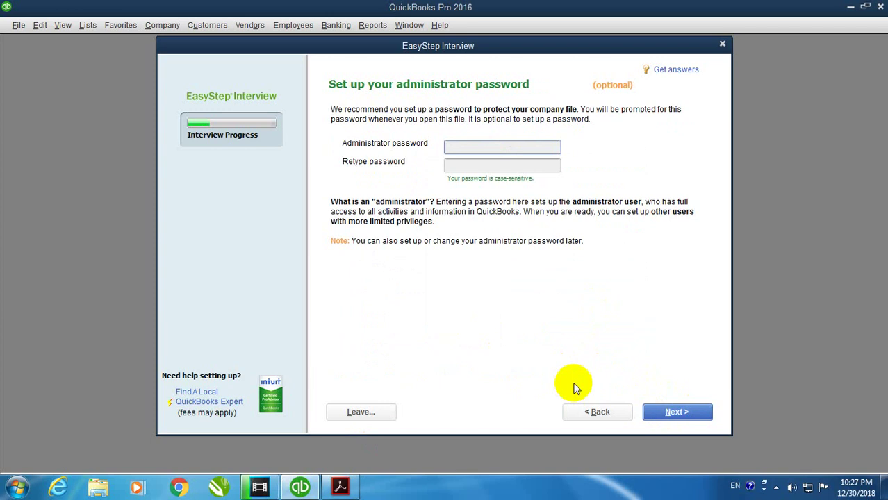
Switch to Vegas Pro, cancel its missing-file prompt and close the program
left_click(268, 489)
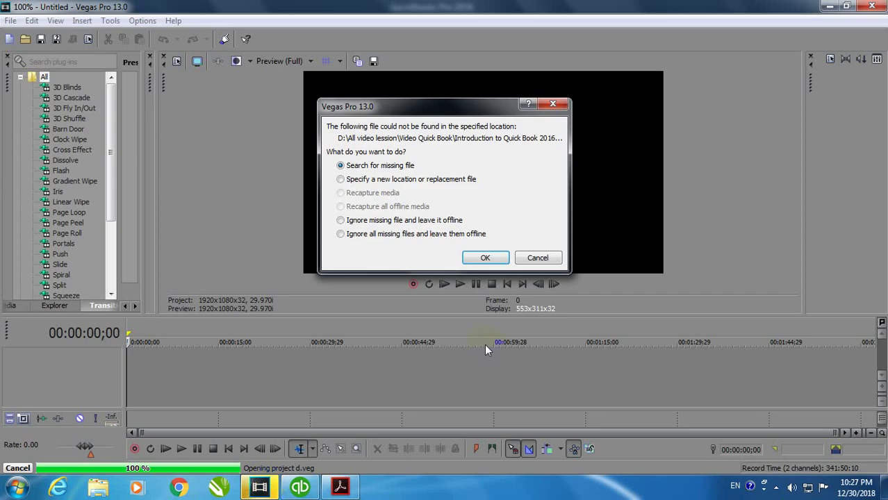
left_click(539, 257)
left_click(871, 9)
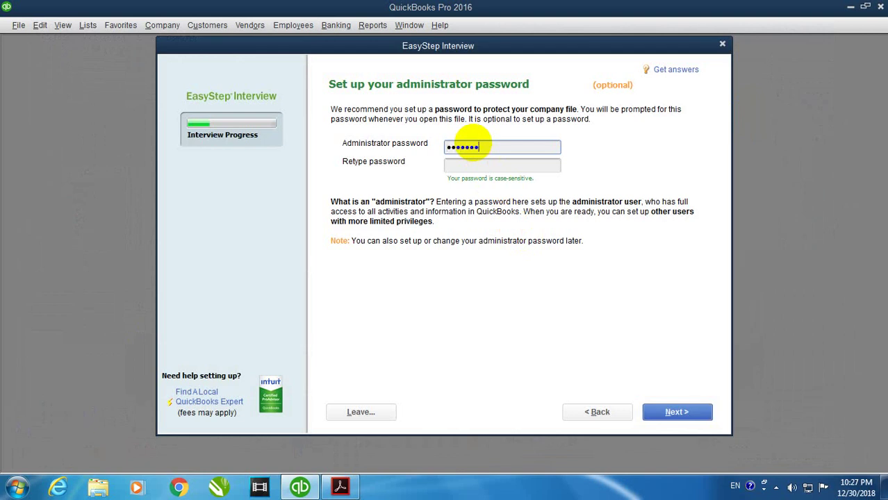
Repeat the administrator password in the Retype password field and continue to the company file creation
key("Tab")
type("a")
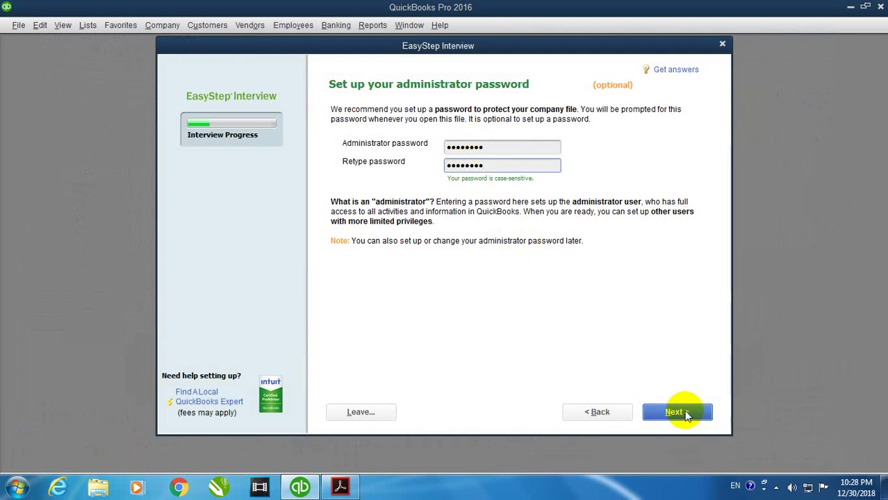
left_click(675, 412)
Save the company file as CRD(Cambodian Research for Development).QBW in the Quick Book Tutorial Speak Khmer folder and continue the interview
left_click(685, 413)
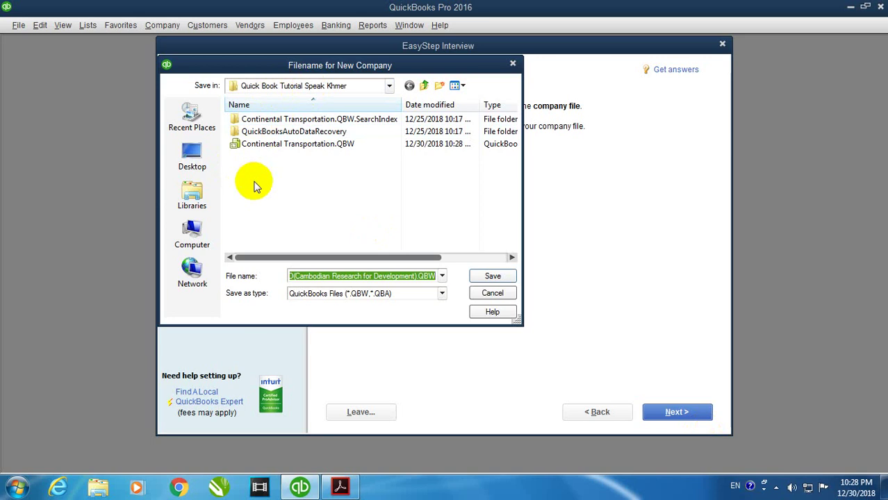
left_click(492, 276)
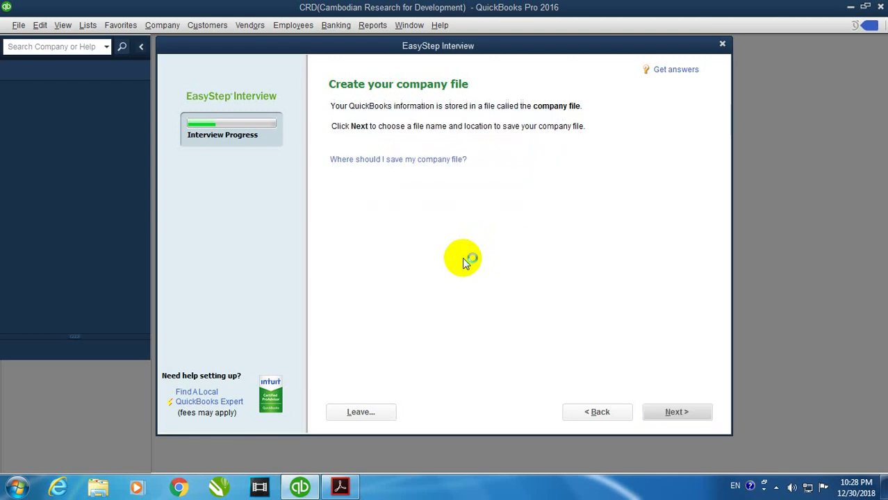
left_click(674, 412)
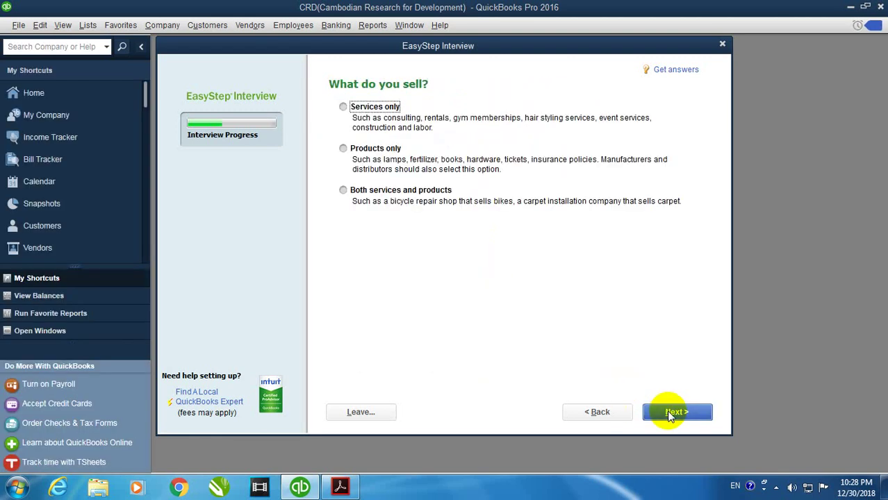
Choose Both services and products as what the company sells and accept the defaults up to the billing statements question
left_click(345, 191)
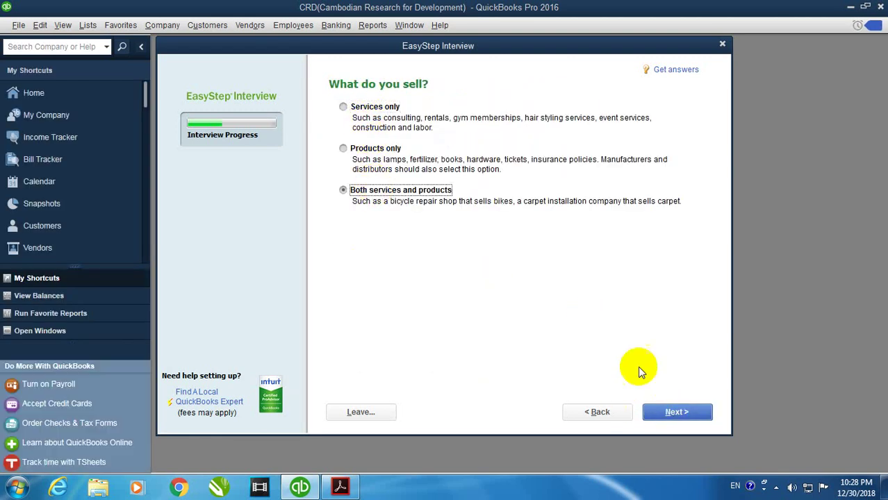
left_click(659, 412)
left_click(660, 413)
left_click(671, 416)
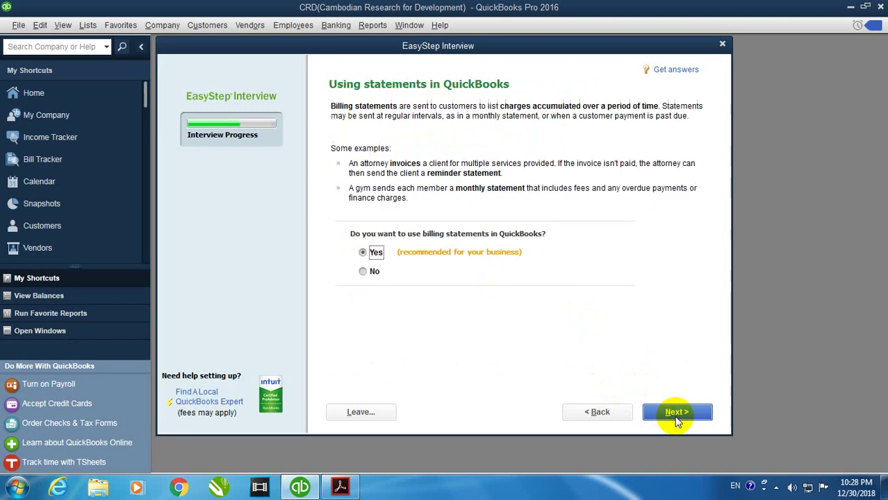
Accept the default interview answers, including Yes for billing statements and time tracking, up to the start date selection
left_click(677, 414)
left_click(677, 414)
left_click(677, 415)
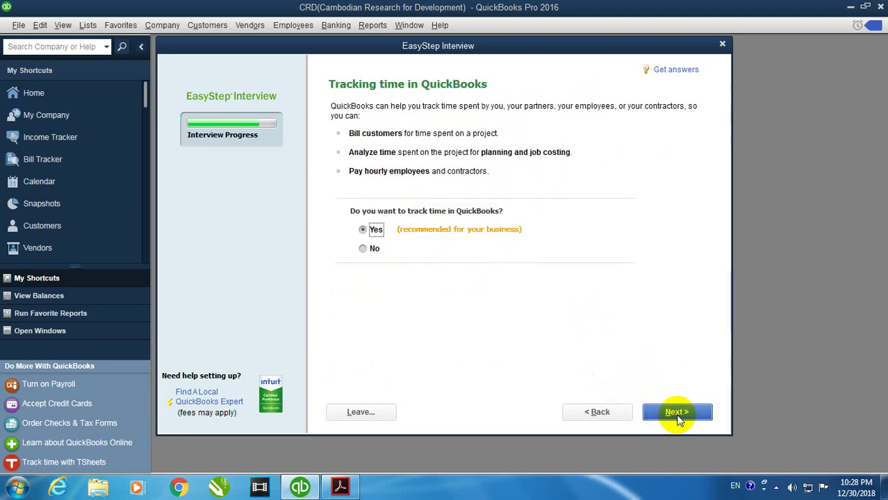
left_click(678, 416)
left_click(677, 414)
left_click(677, 414)
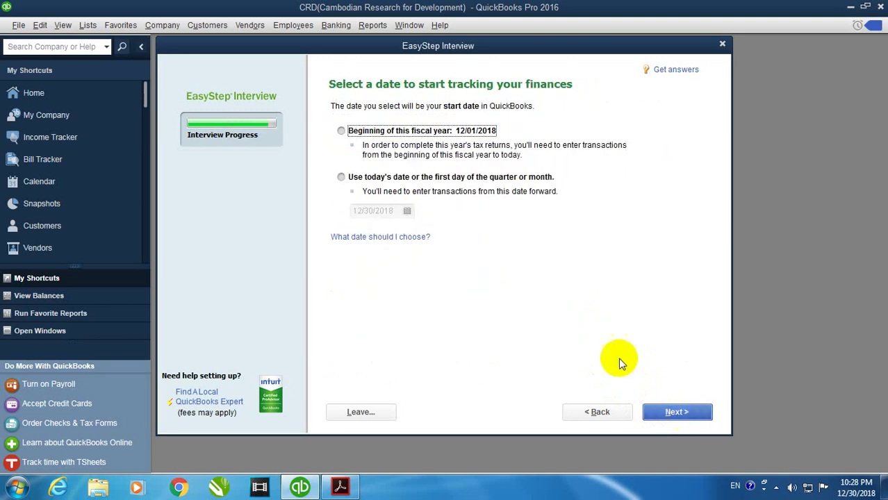
Start tracking finances from the beginning of this fiscal year, 12/01/2018, and accept the recommended income and expense accounts
left_click(441, 132)
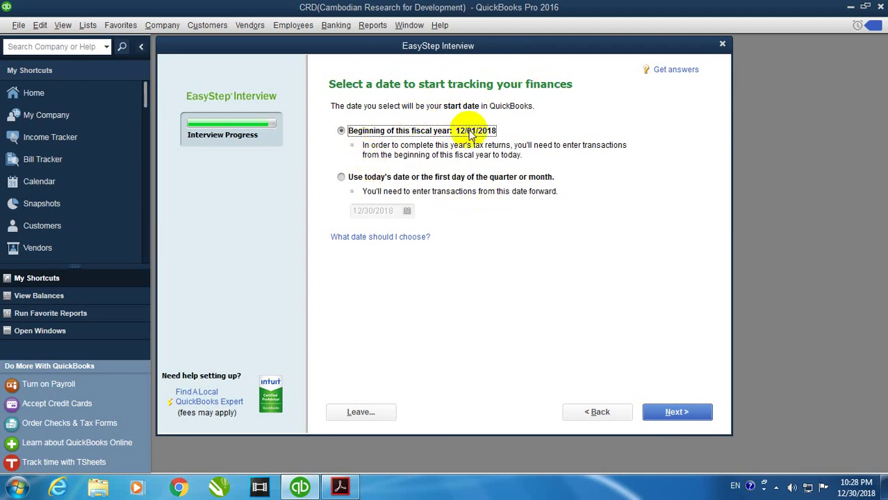
left_click(675, 412)
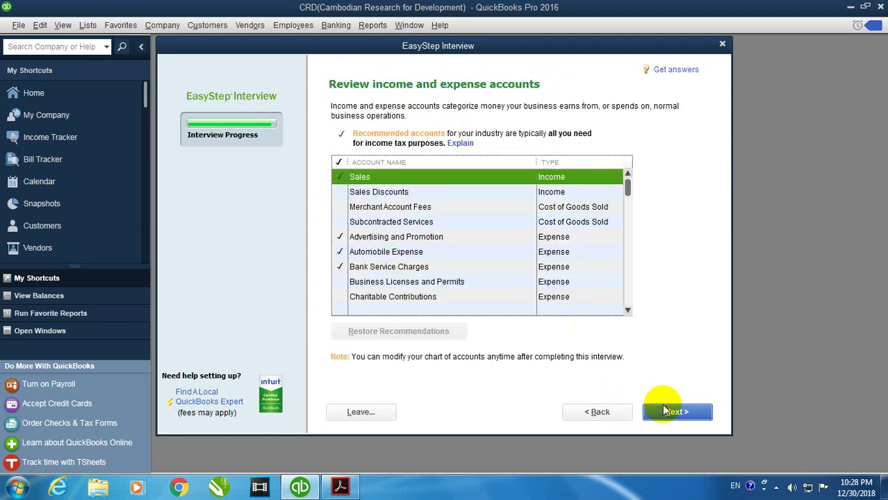
left_click(667, 413)
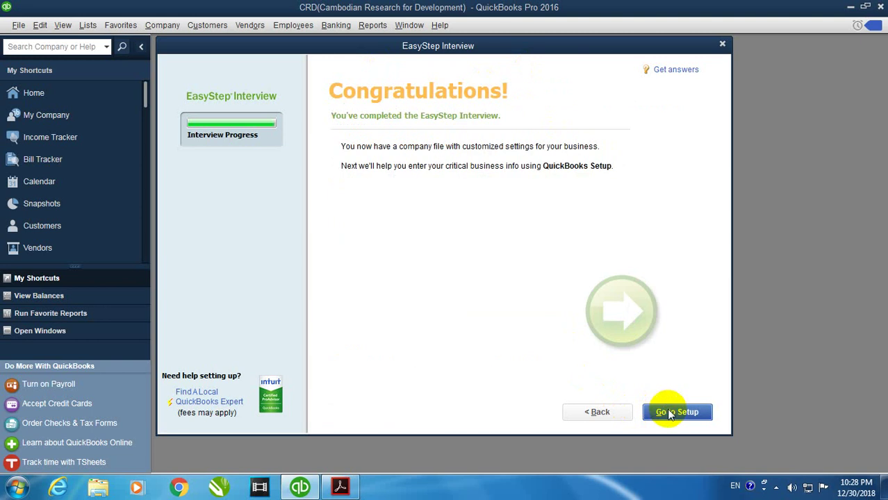
Finish the EasyStep Interview by going to QuickBooks Setup, and close the Setup and Home windows
left_click(670, 413)
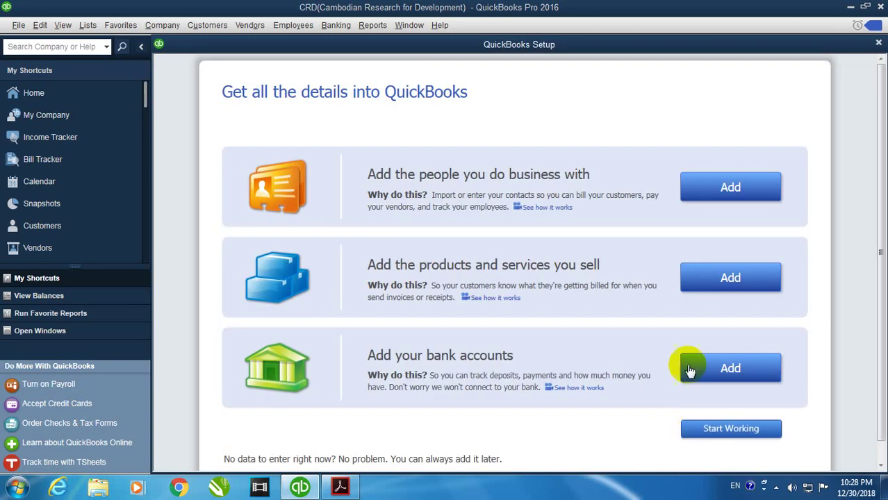
left_click(879, 44)
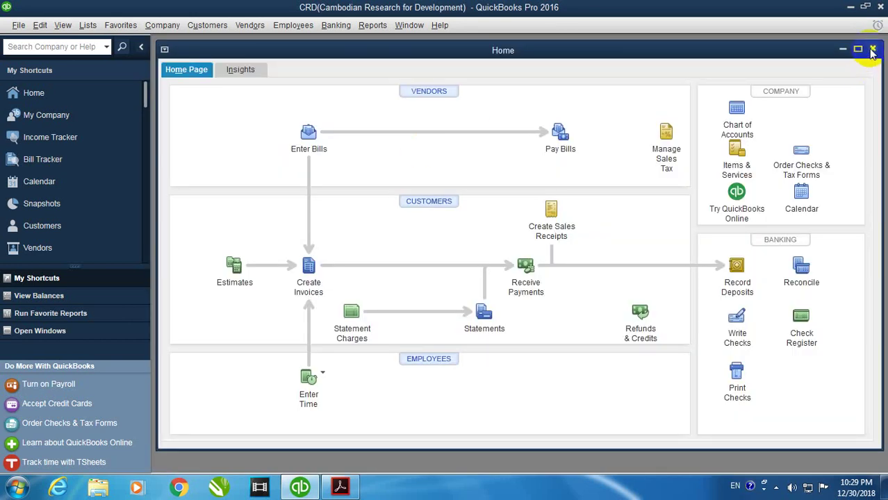
left_click(873, 50)
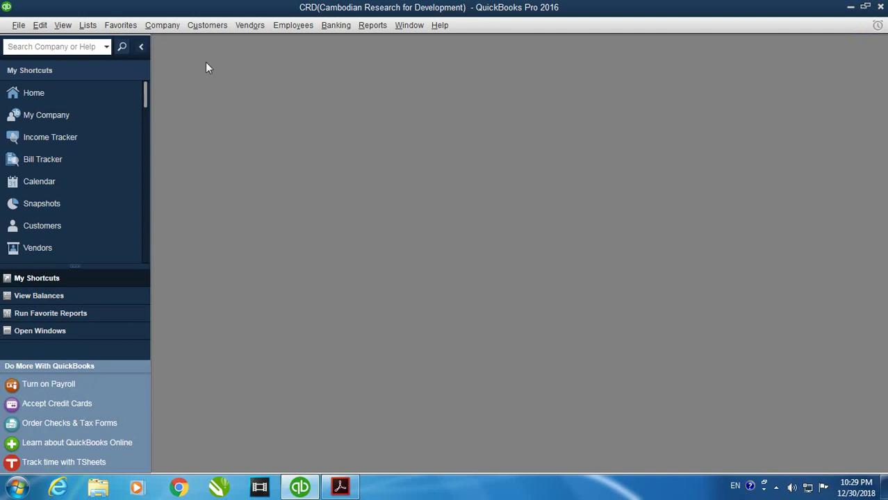
Open the Chart of Accounts and enlarge its window so that more of the account list fits
left_click(88, 26)
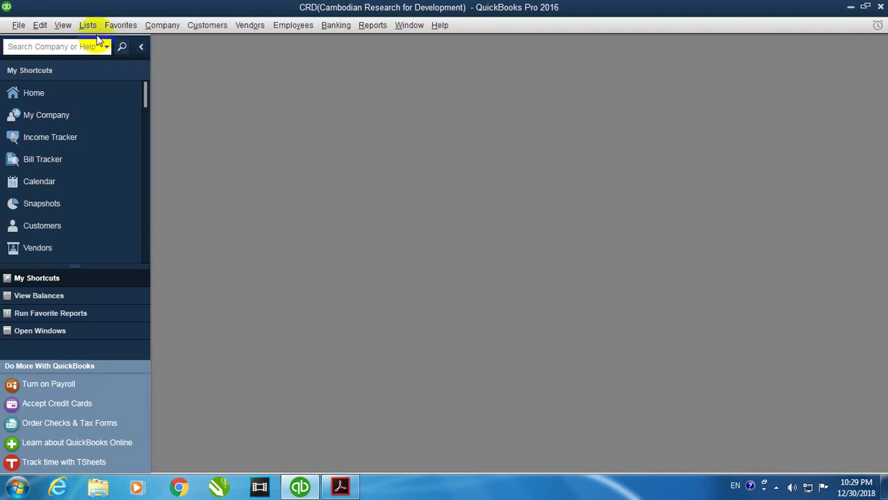
left_click(104, 43)
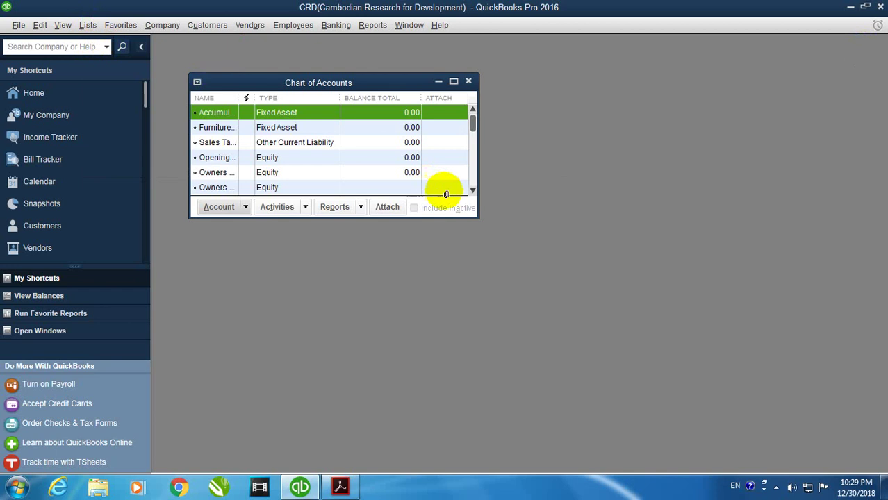
left_click_drag(477, 220, 765, 470)
scroll(224, 198, "down", 1)
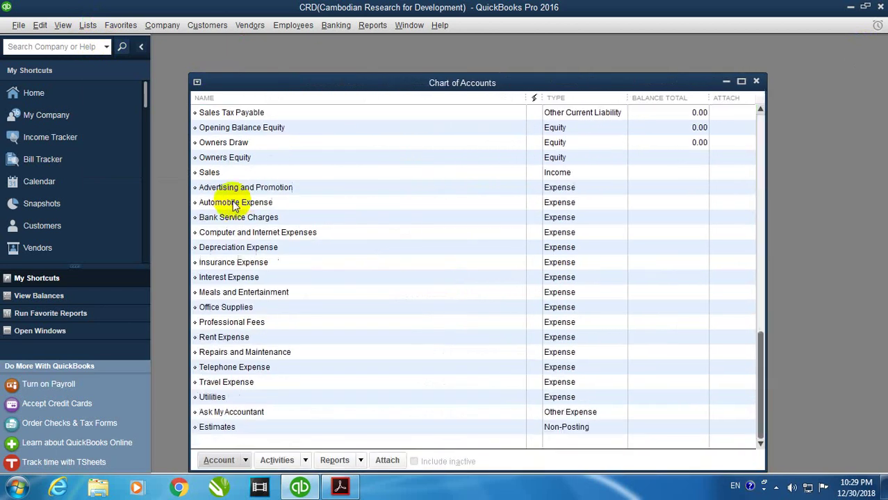
scroll(223, 212, "up", 1)
Delete the equity accounts Owners Equity, Owners Draw and Opening Balance Equity from the Chart of Accounts
right_click(224, 189)
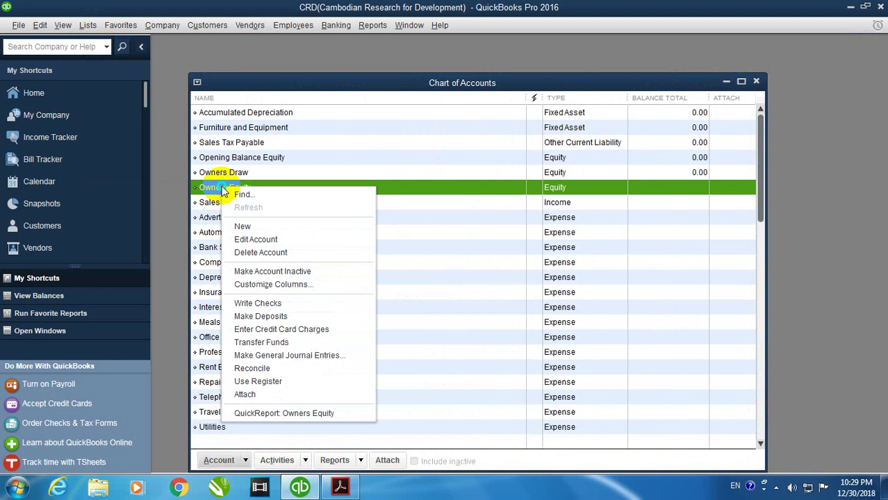
left_click(250, 252)
left_click(414, 163)
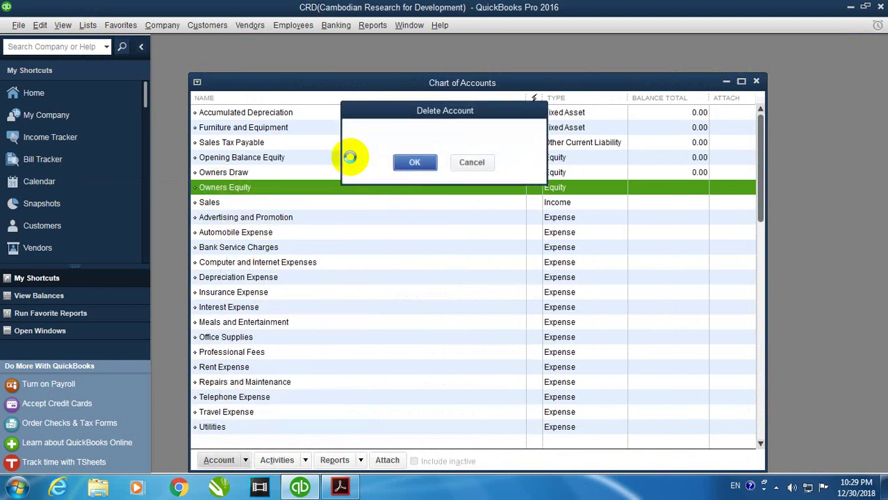
right_click(248, 172)
left_click(294, 232)
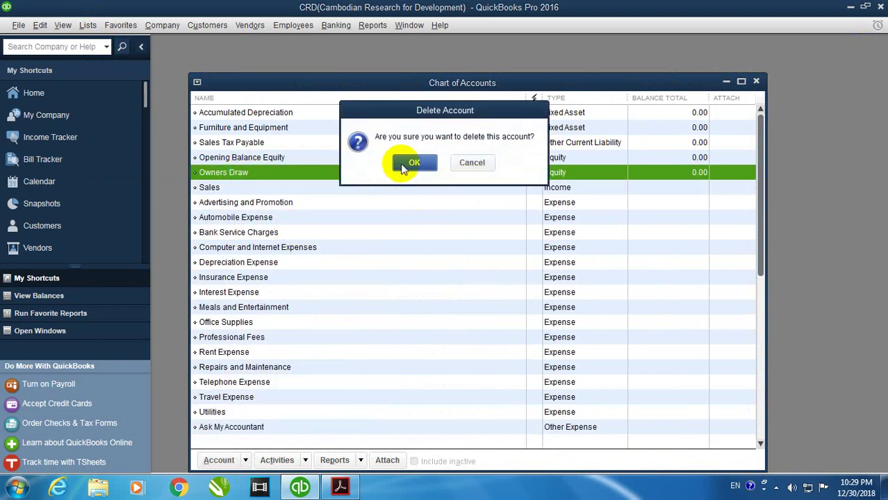
left_click(402, 162)
right_click(283, 158)
left_click(317, 233)
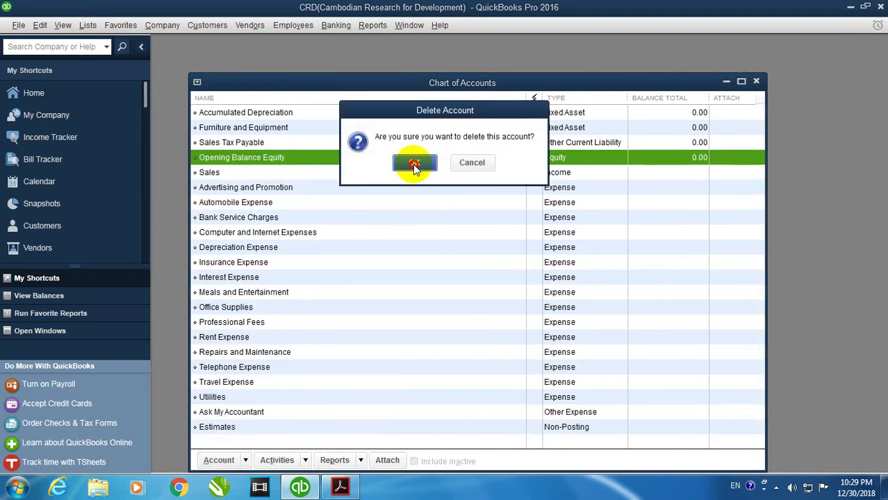
left_click(411, 162)
Try to delete the Sales Tax Payable account
right_click(259, 142)
left_click(270, 207)
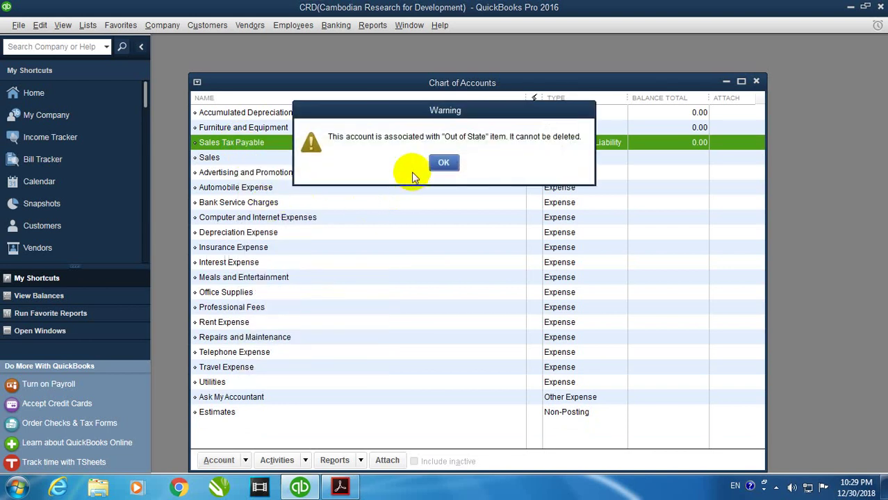
left_click(439, 174)
Delete the fixed asset accounts Accumulated Depreciation and Furniture and Equipment
right_click(221, 115)
left_click(254, 185)
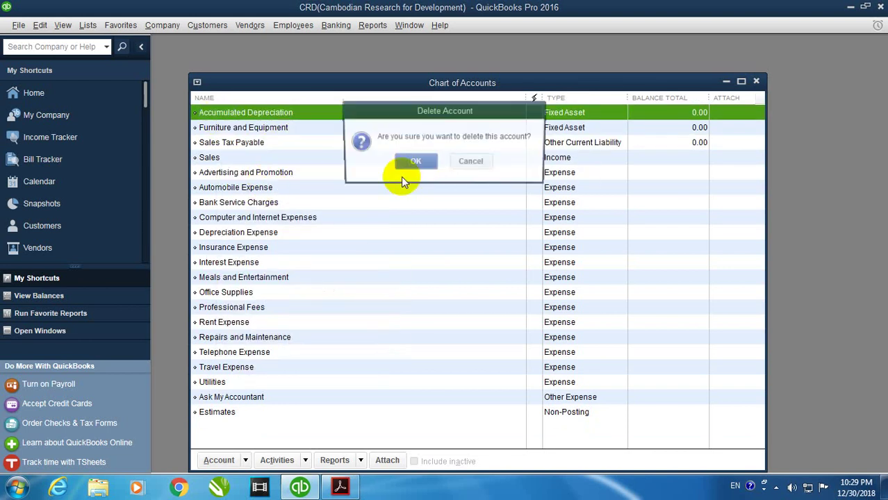
left_click(409, 162)
right_click(230, 114)
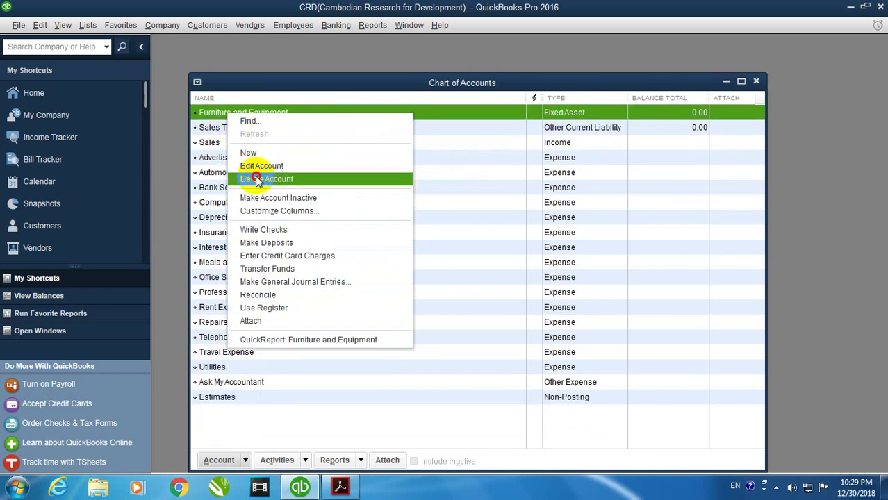
left_click(266, 178)
left_click(356, 162)
Try once more to delete the Sales Tax Payable account
right_click(248, 117)
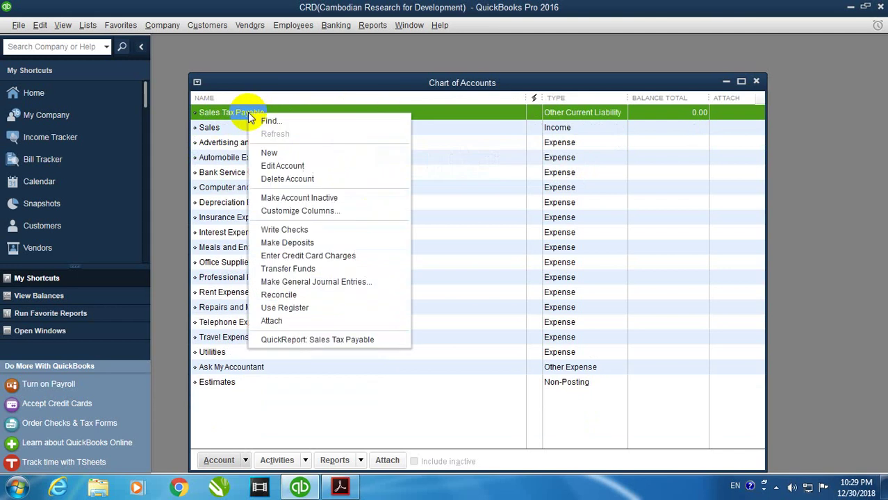
left_click(274, 178)
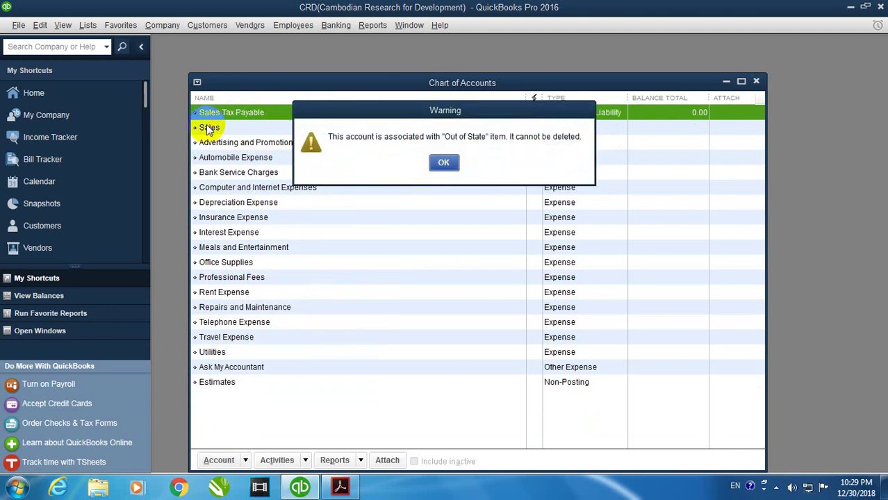
left_click(443, 163)
Delete the Sales income account and the Advertising and Promotion expense account
right_click(209, 129)
left_click(230, 201)
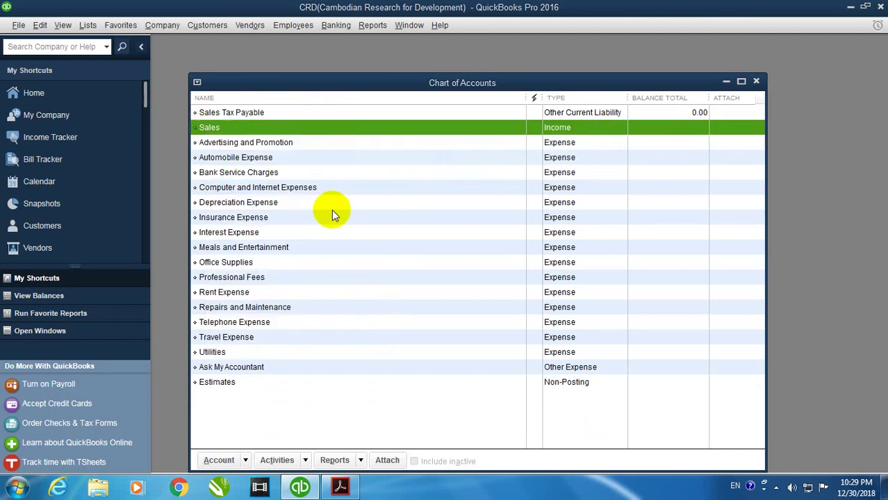
left_click(415, 163)
right_click(247, 132)
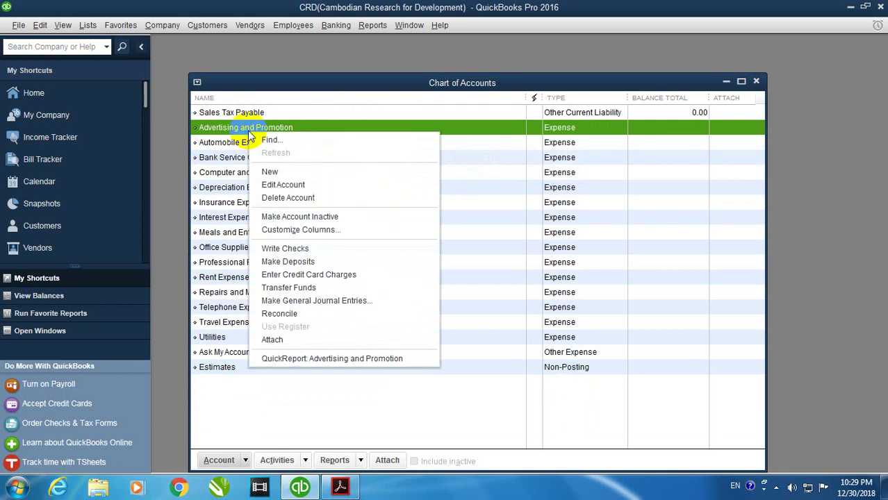
left_click(295, 198)
key("Return")
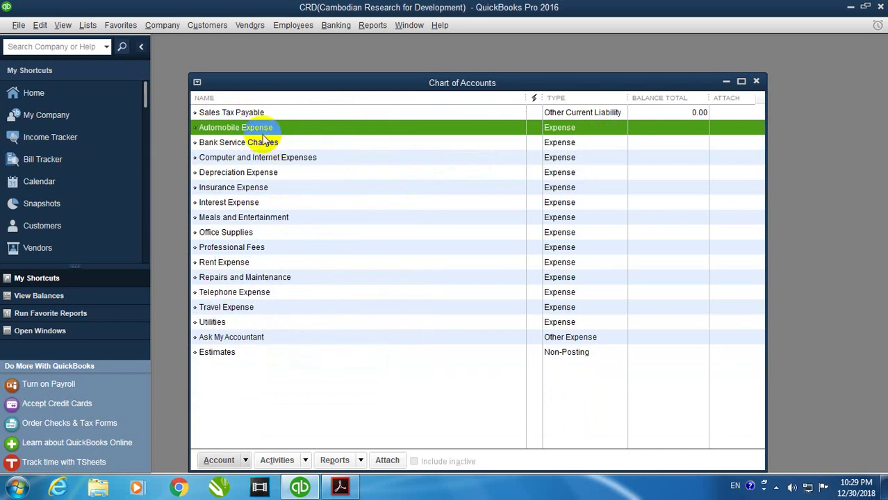
Delete the Automobile Expense and Bank Service Charges accounts from the Chart of Accounts
right_click(260, 137)
left_click(289, 204)
key("Return")
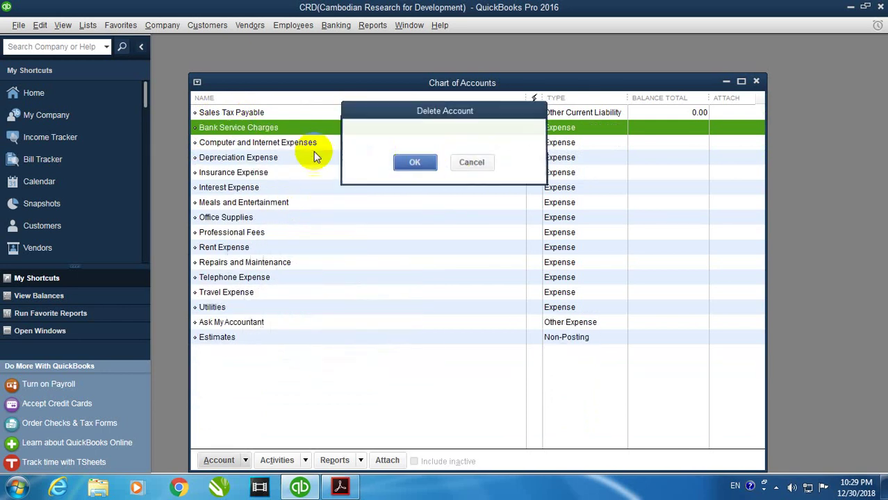
right_click(264, 128)
left_click(304, 194)
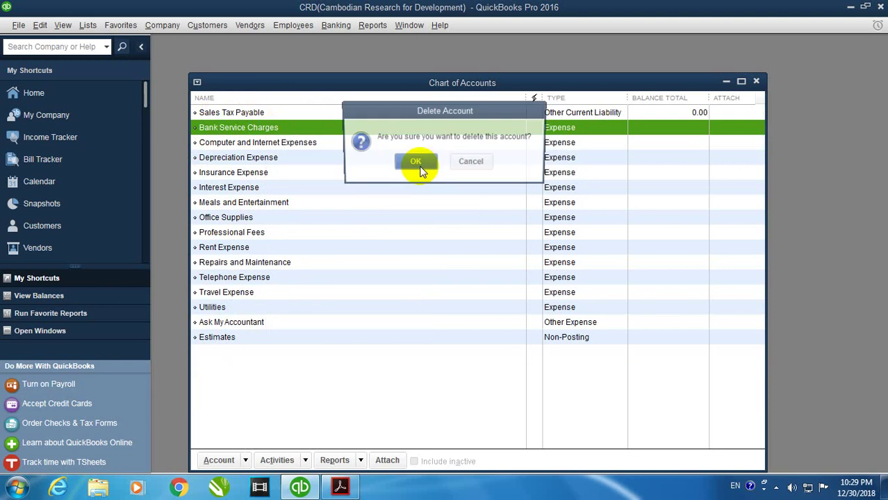
left_click(420, 164)
Delete the Computer and Internet Expenses and Depreciation Expense accounts from the Chart of Accounts
right_click(267, 133)
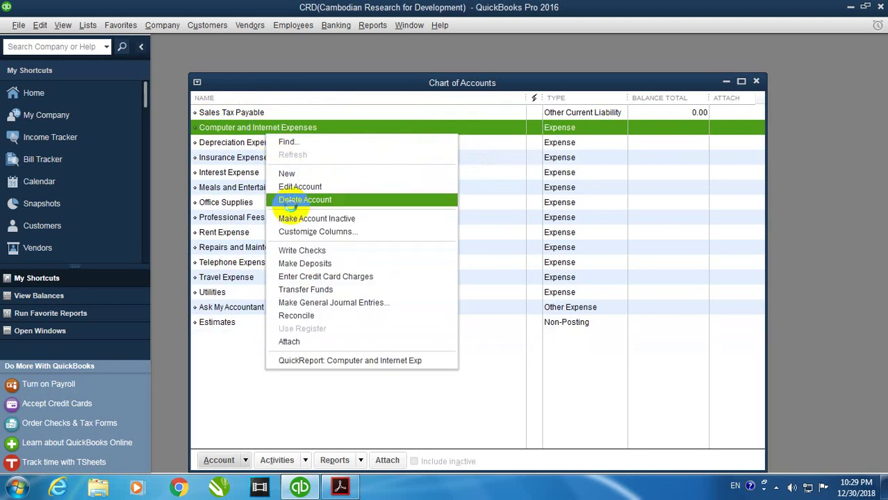
left_click(289, 201)
left_click(416, 162)
right_click(231, 130)
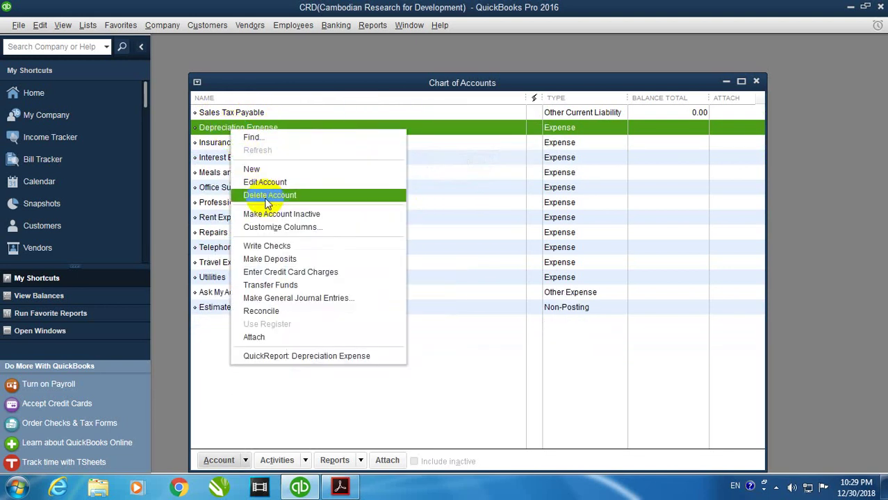
left_click(267, 197)
left_click(394, 163)
Delete the Insurance Expense and Interest Expense accounts from the Chart of Accounts
right_click(292, 132)
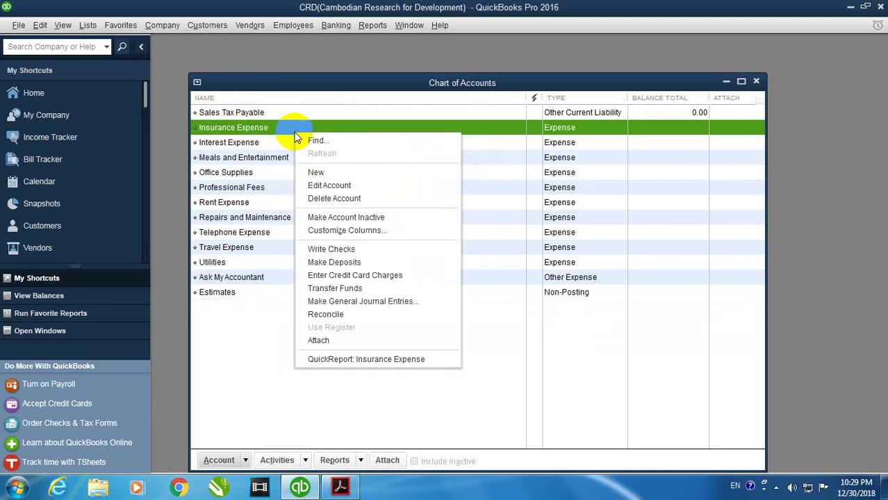
left_click(339, 198)
left_click(407, 161)
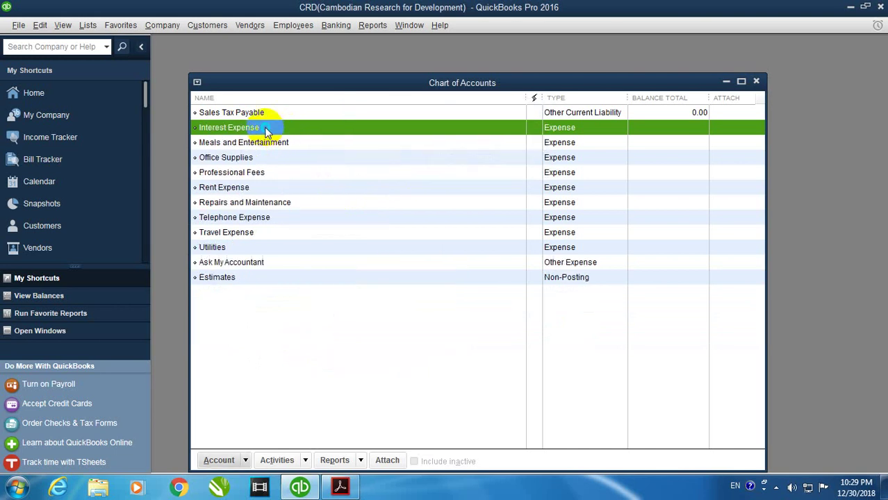
right_click(267, 132)
left_click(292, 194)
left_click(410, 161)
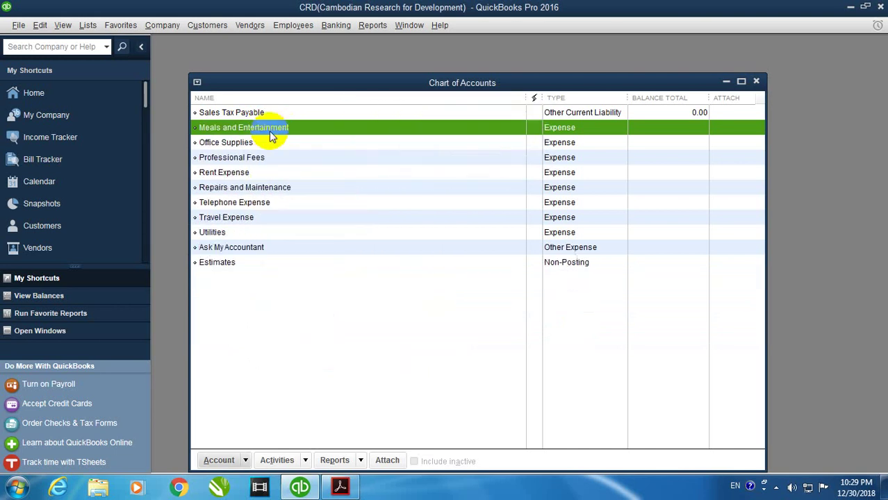
Delete the Meals and Entertainment and Office Supplies accounts from the Chart of Accounts
right_click(271, 136)
left_click(310, 198)
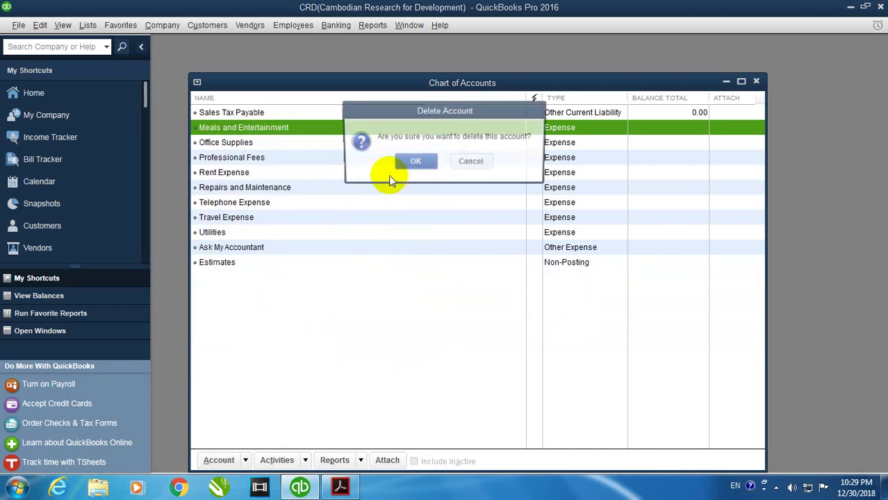
left_click(430, 168)
right_click(283, 132)
left_click(306, 194)
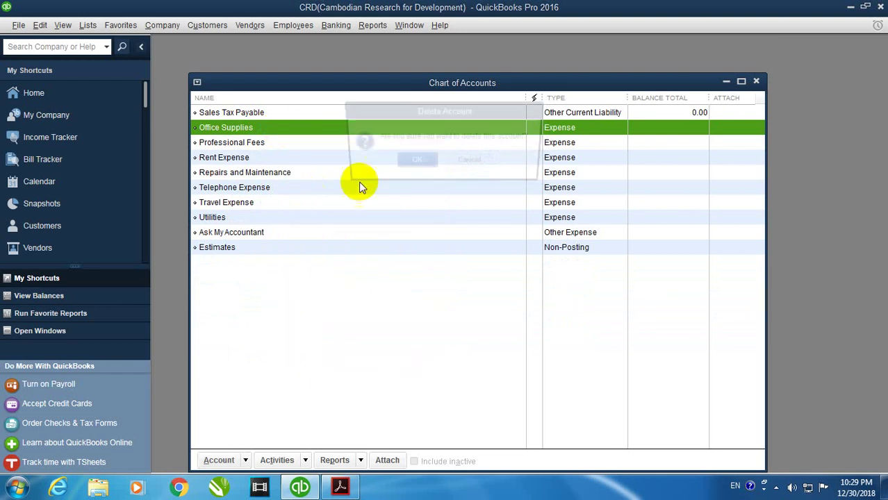
left_click(416, 160)
Delete the Professional Fees and Rent Expense accounts from the Chart of Accounts
right_click(277, 131)
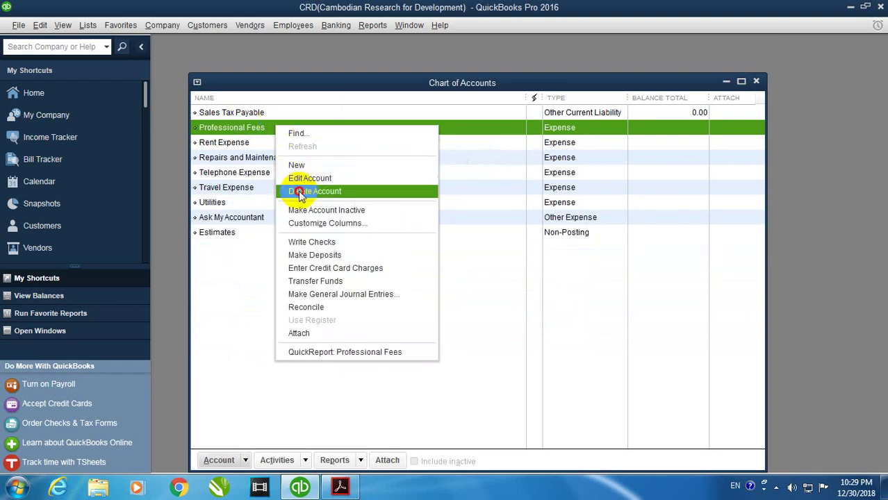
left_click(299, 192)
left_click(406, 161)
right_click(264, 130)
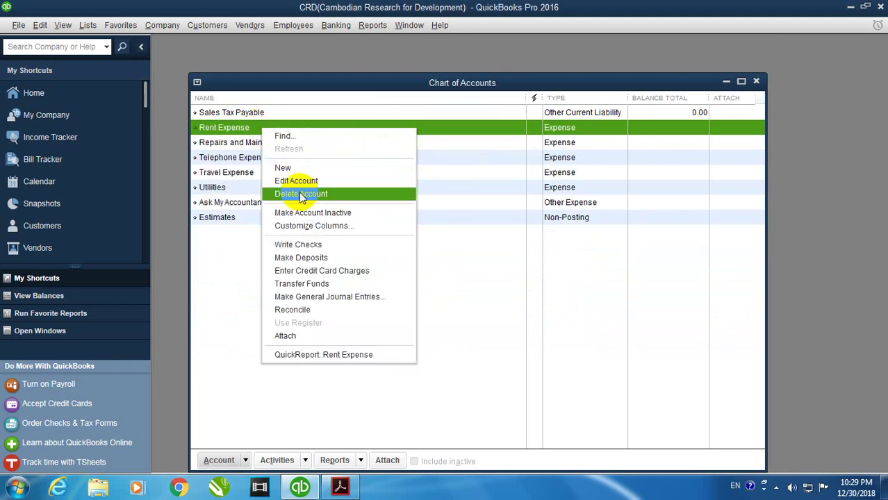
left_click(301, 195)
left_click(402, 161)
Delete the Repairs and Maintenance and Telephone Expense accounts from the Chart of Accounts
right_click(278, 131)
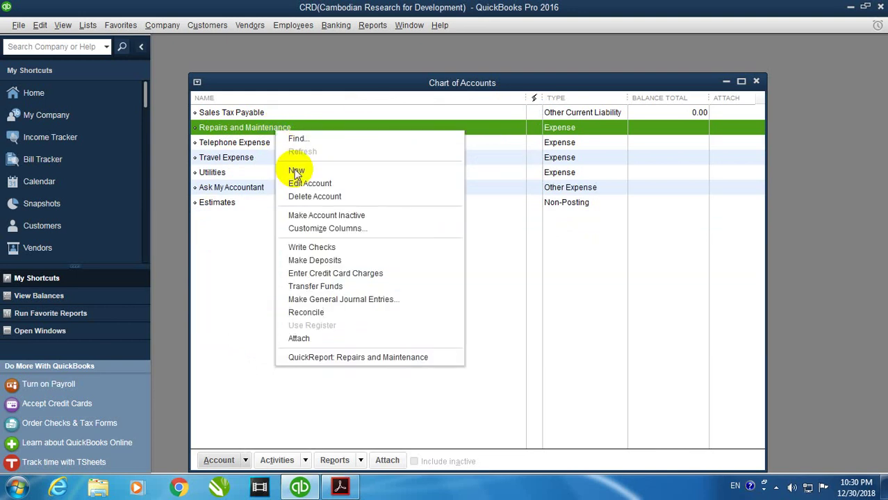
left_click(310, 196)
left_click(402, 158)
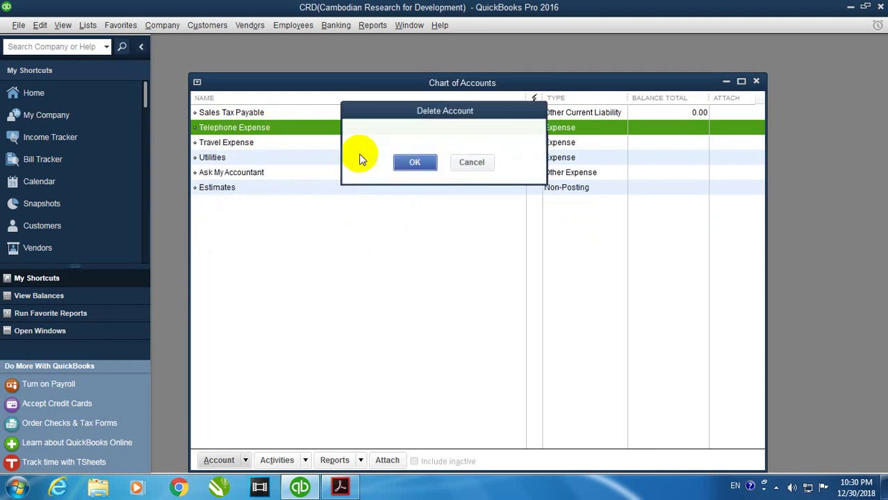
right_click(282, 127)
left_click(302, 191)
left_click(416, 167)
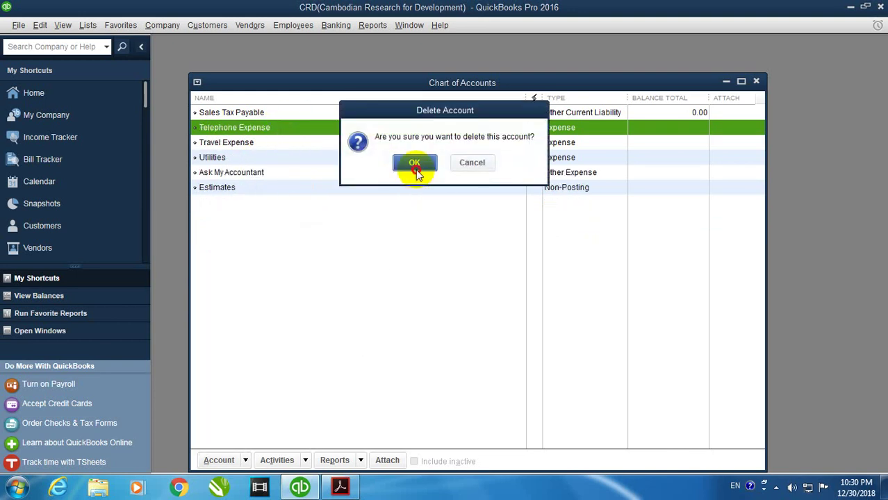
Delete the remaining expense accounts Travel Expense, Utilities and Ask My Accountant
right_click(278, 128)
left_click(298, 191)
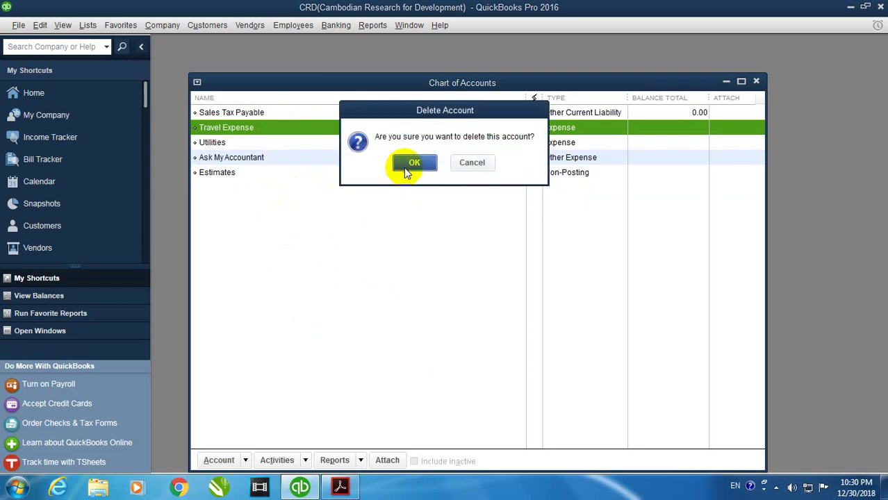
left_click(411, 164)
right_click(254, 128)
left_click(290, 189)
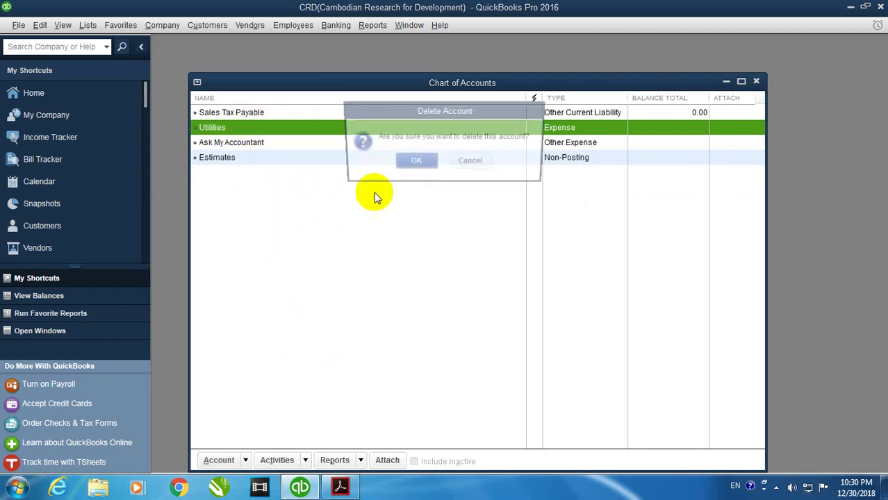
left_click(407, 164)
right_click(239, 130)
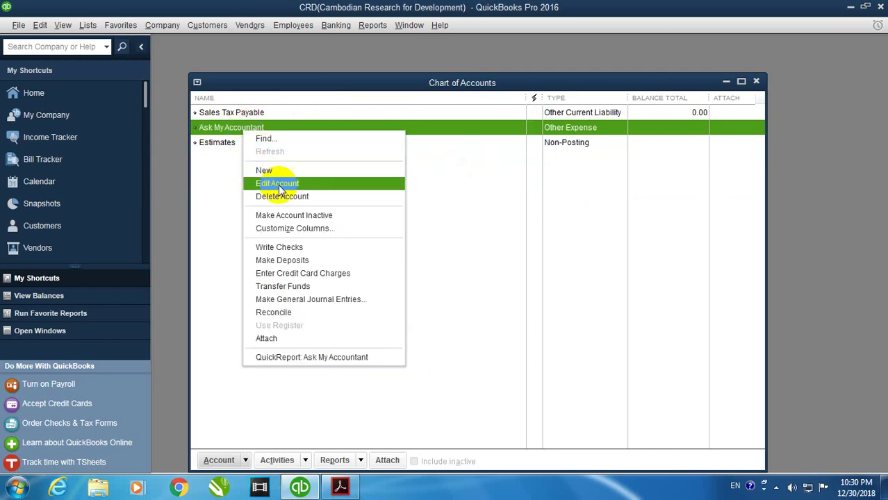
left_click(279, 195)
left_click(406, 163)
Try to delete the Estimates account, and move the Chart of Accounts window higher in the workspace
right_click(238, 133)
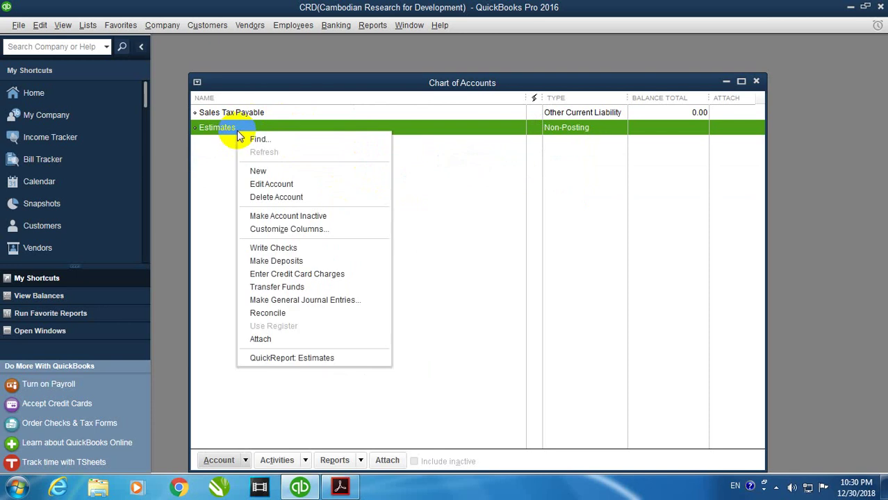
left_click(271, 197)
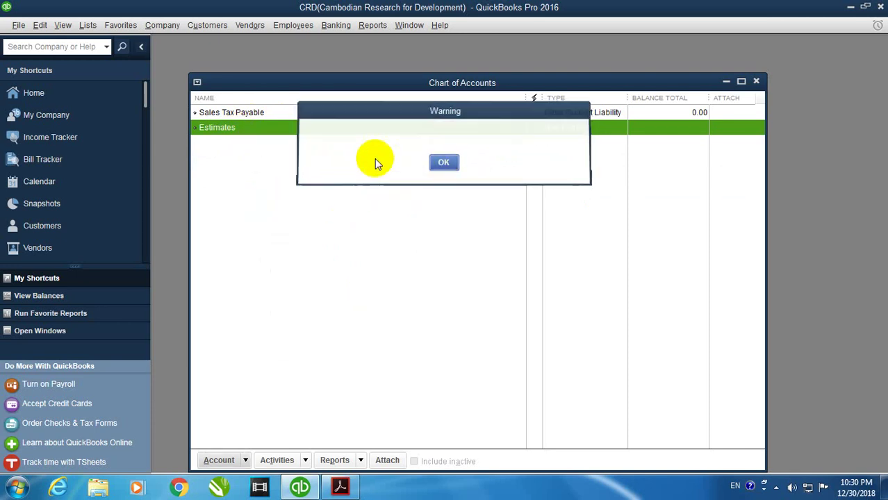
key("Return")
left_click_drag(399, 87, 392, 61)
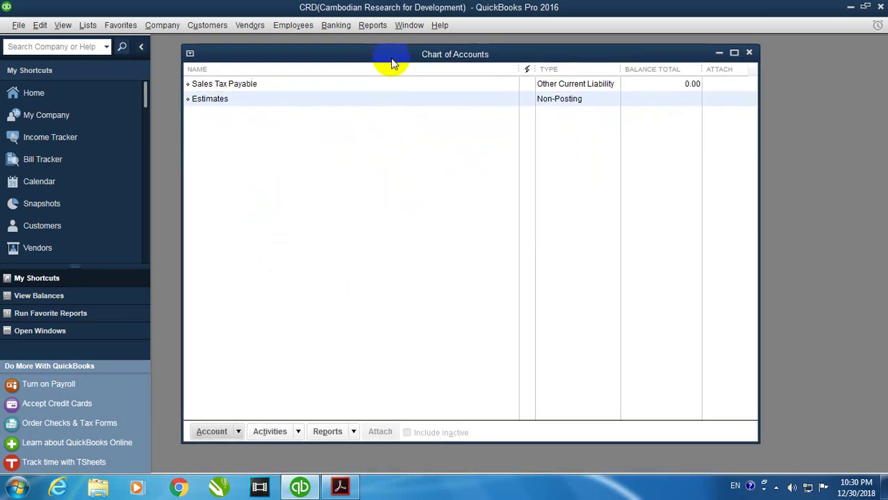
Start a new account of type Bank from the Chart of Accounts and move its entry window higher in the workspace
left_click(202, 431)
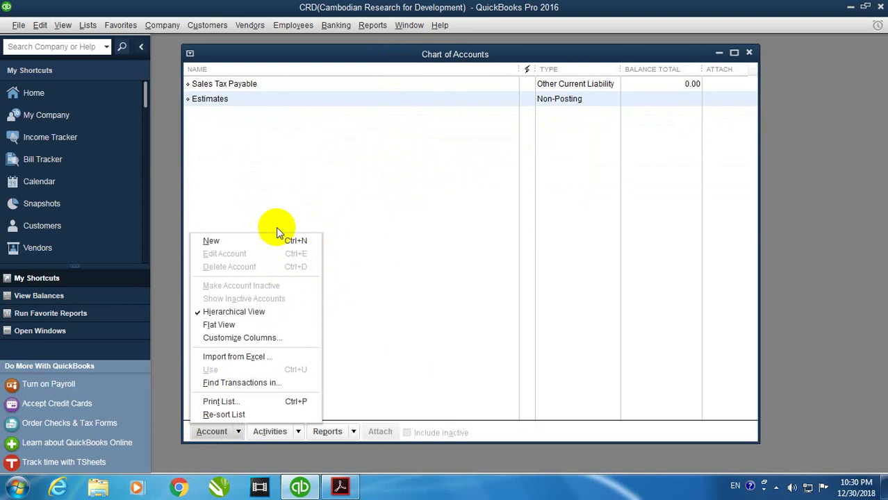
left_click(238, 243)
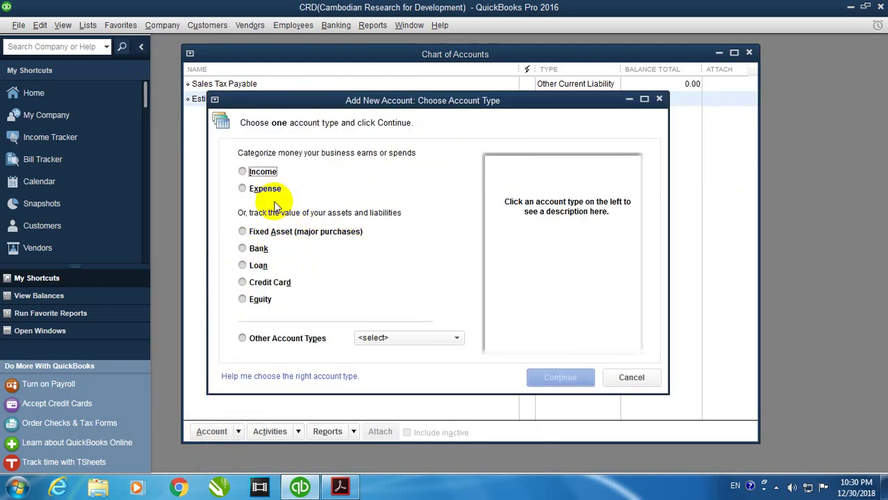
left_click(249, 249)
left_click(553, 381)
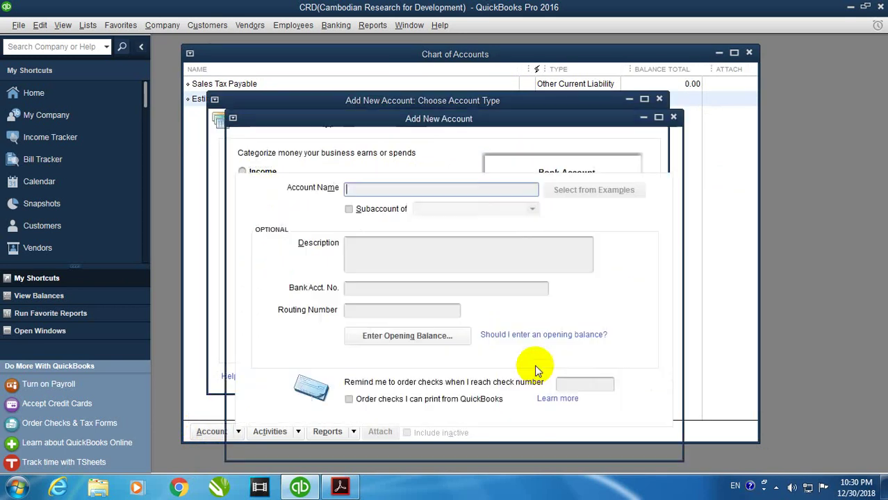
left_click_drag(490, 119, 495, 78)
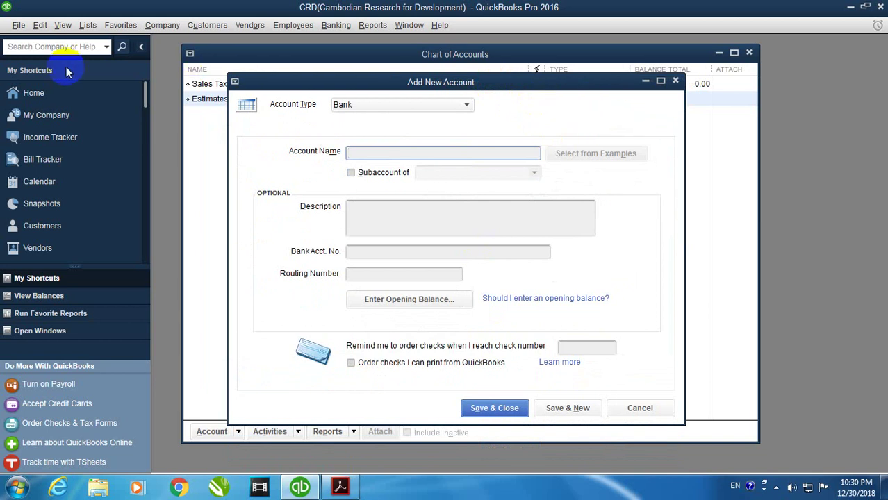
Turn on the use of account numbers in the company-wide Accounting preferences
left_click(39, 28)
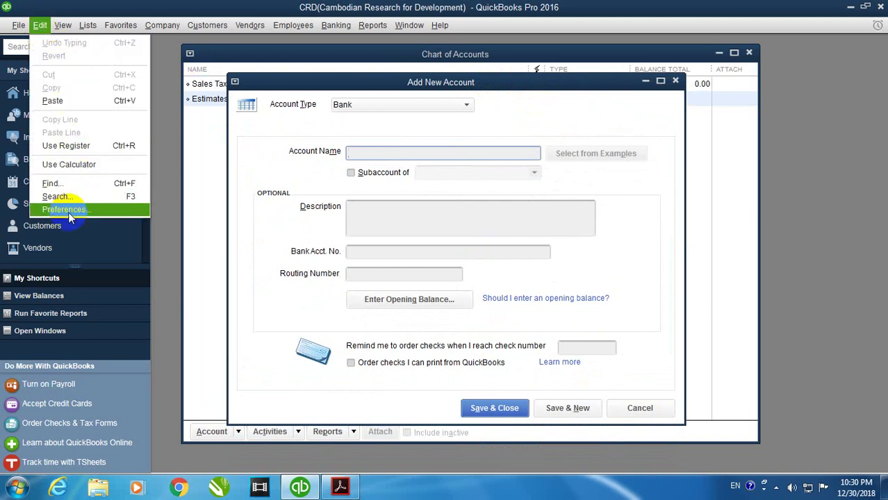
left_click(50, 206)
left_click(286, 80)
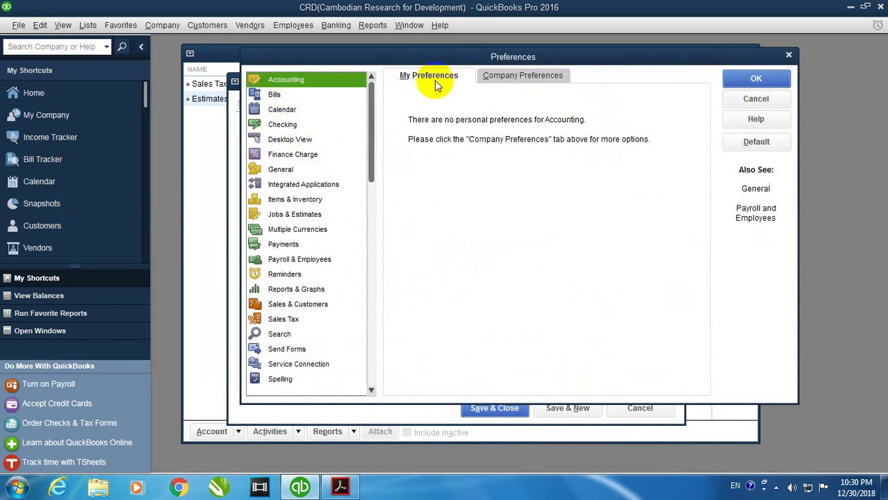
left_click(487, 77)
left_click(402, 110)
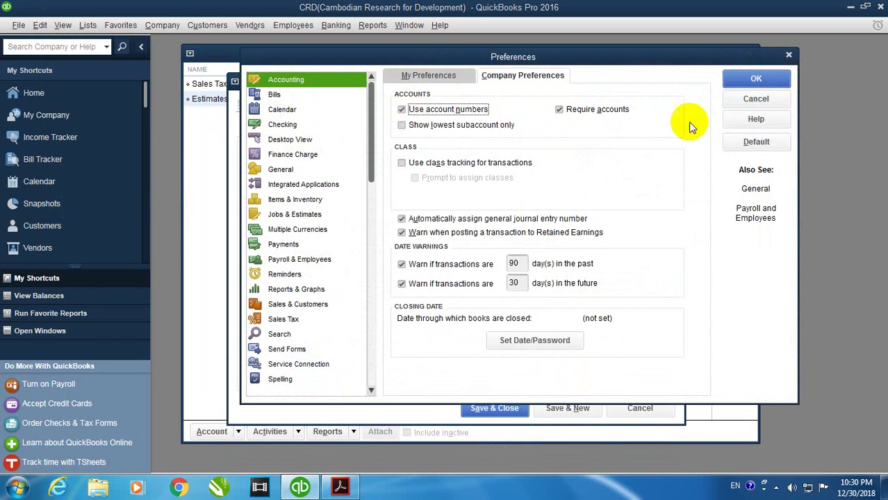
left_click(757, 80)
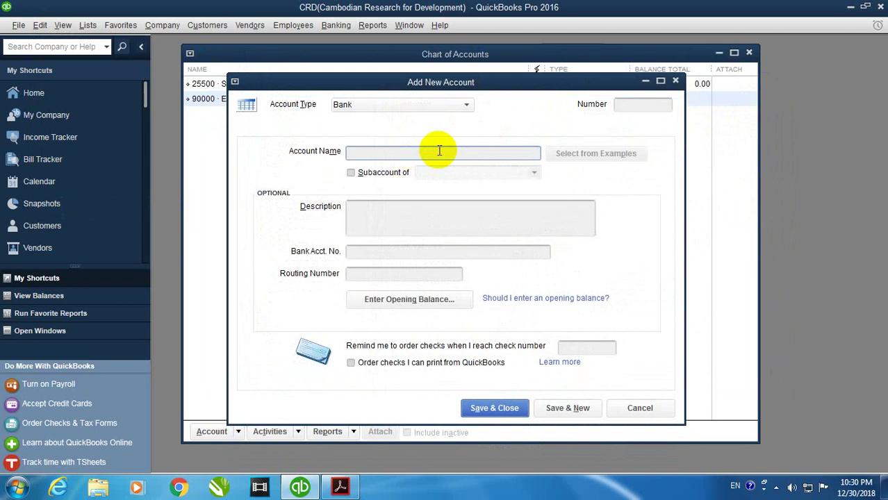
Switch to Book QuickBooks.pdf in Acrobat Reader and examine part 2's account creation instructions and its table of account numbers, names and types
left_click(776, 488)
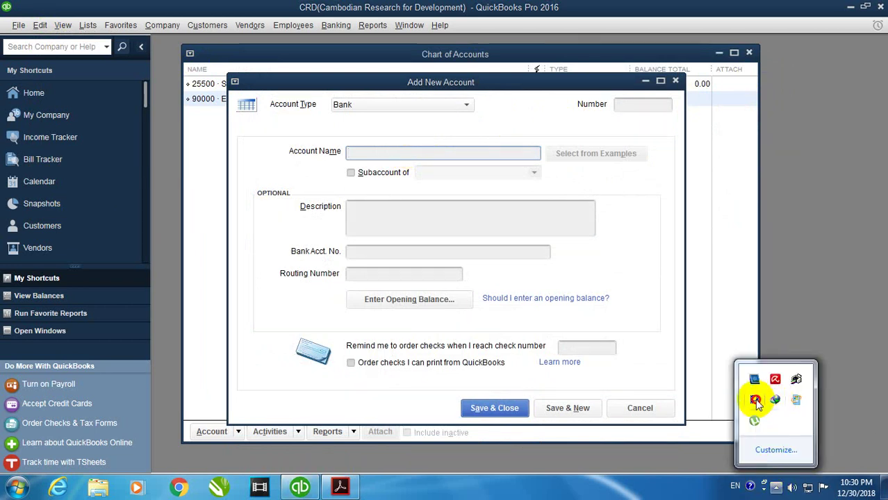
left_click(338, 490)
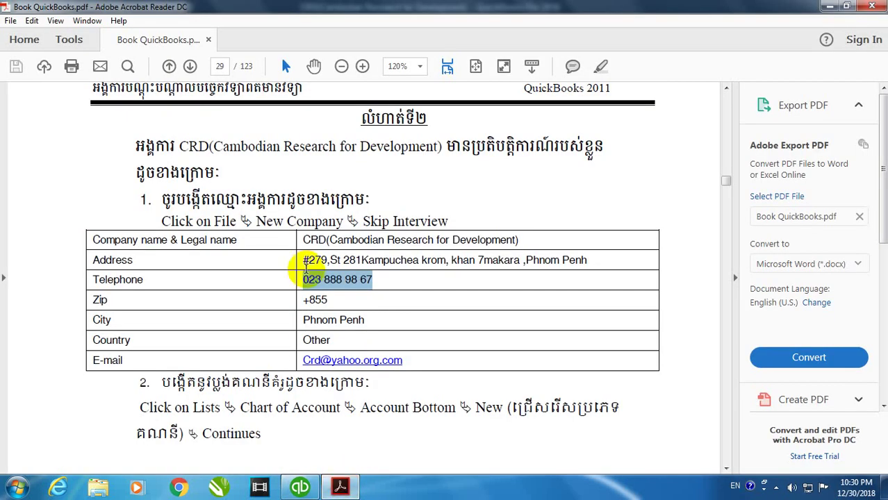
scroll(307, 269, "down", 5)
left_click_drag(152, 197, 137, 201)
scroll(182, 223, "up", 1)
scroll(238, 244, "up", 3)
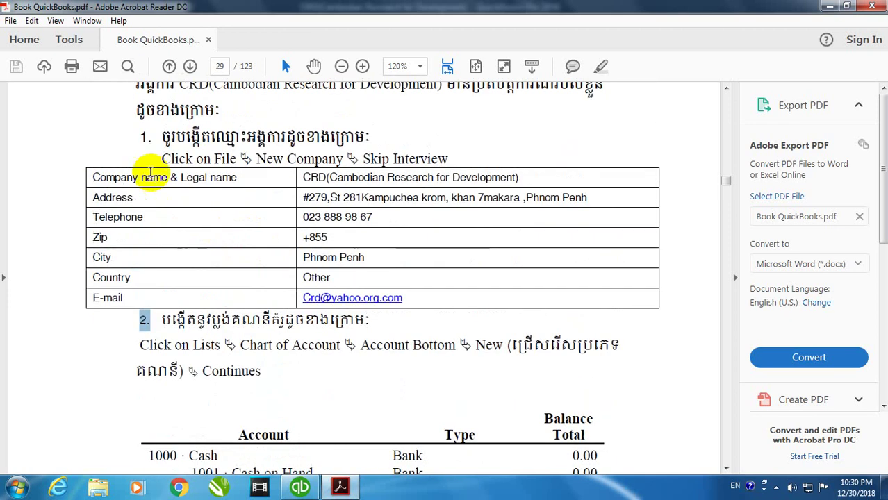
scroll(249, 337, "down", 2)
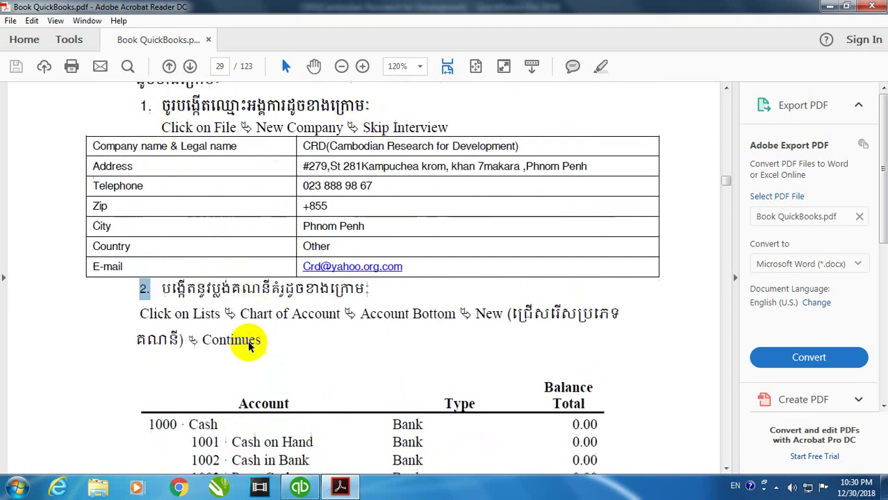
left_click(163, 258)
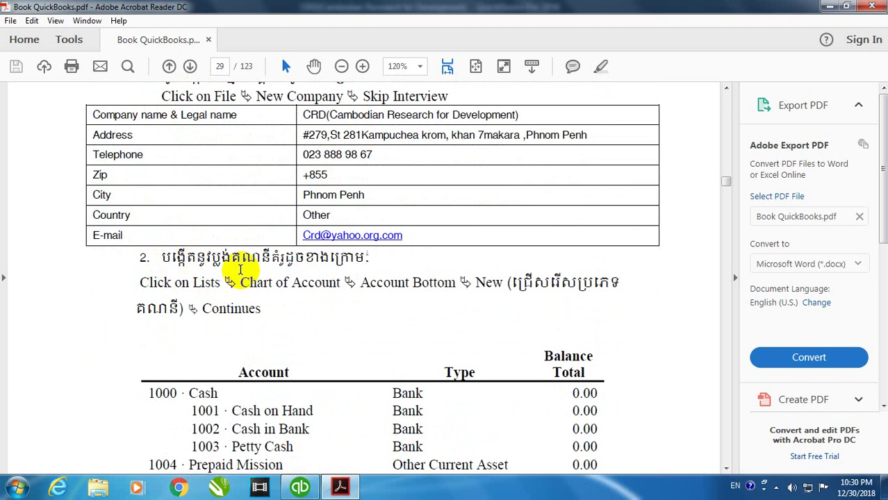
scroll(295, 292, "down", 4)
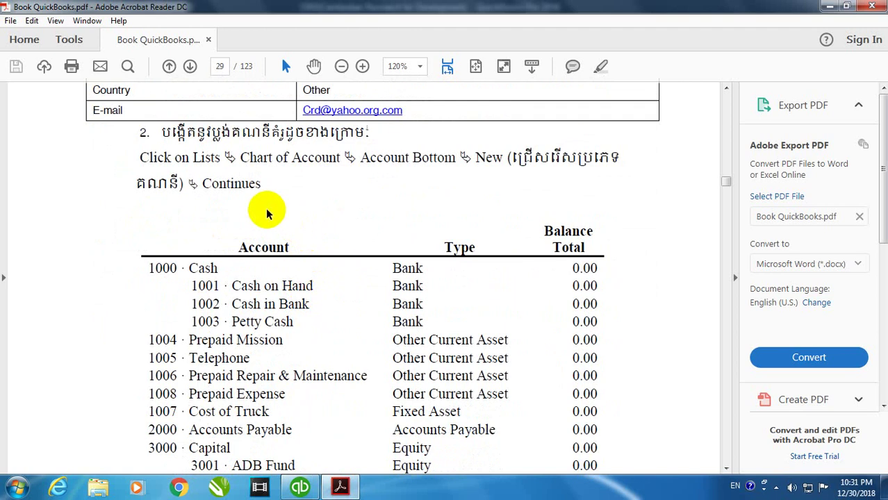
double_click(206, 159)
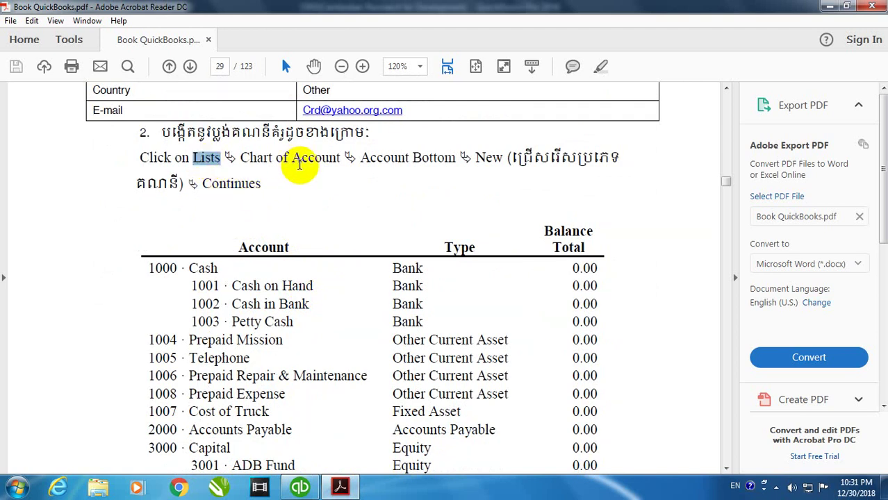
scroll(264, 247, "down", 3)
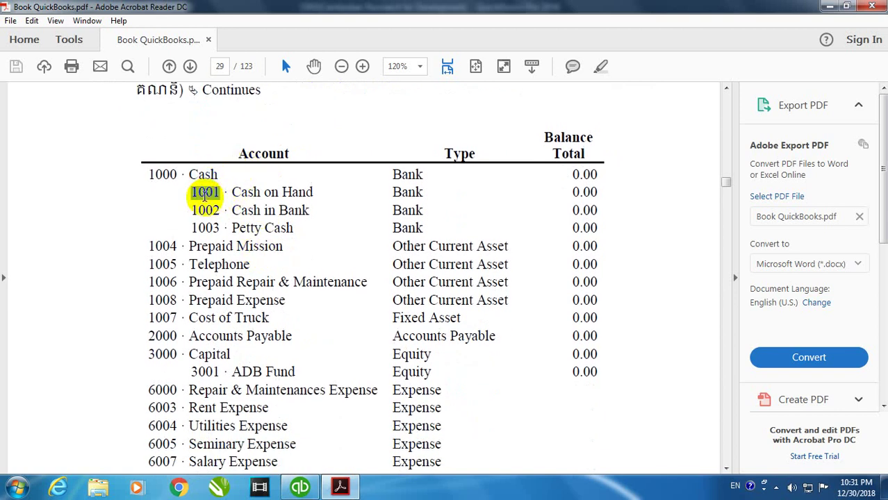
Copy the account name Cash from the first row of the PDF's account table
left_click(202, 176)
right_click(201, 176)
left_click(223, 189)
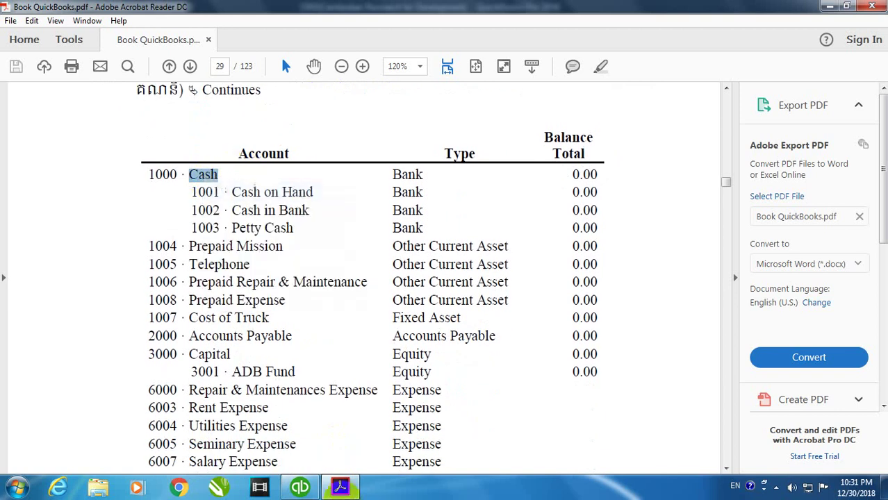
In QuickBooks, number the new Bank account 1000, paste Cash as its name, and save it, continuing with another new account
left_click(300, 487)
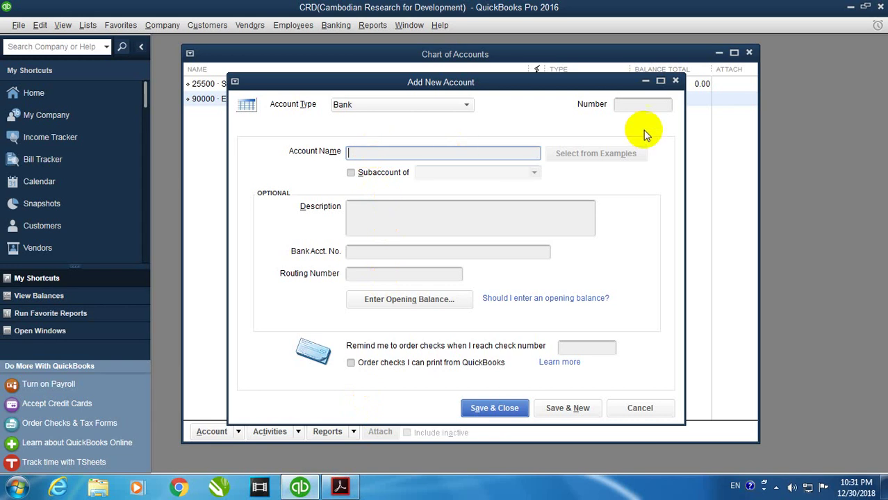
left_click(643, 103)
type("100")
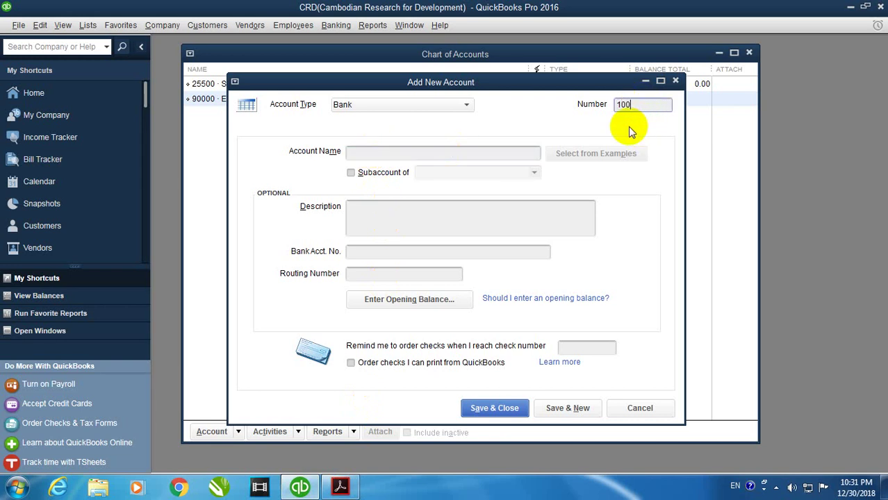
type("0")
right_click(423, 151)
left_click(441, 205)
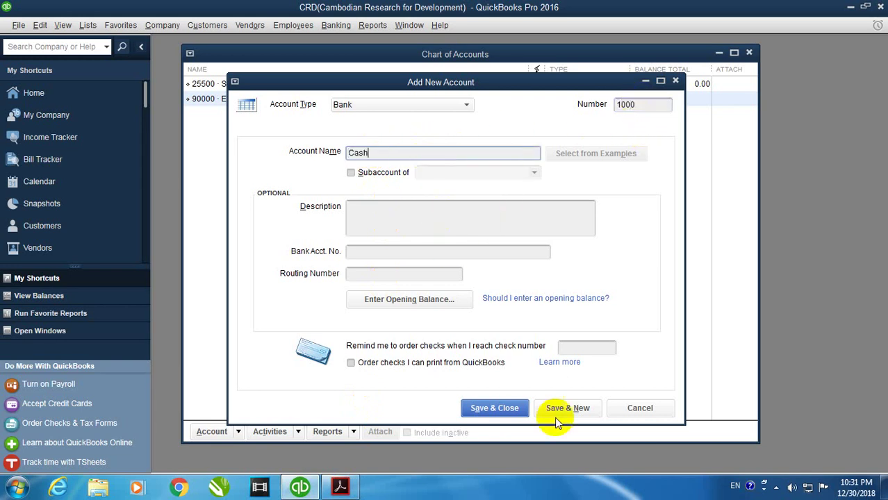
left_click(559, 410)
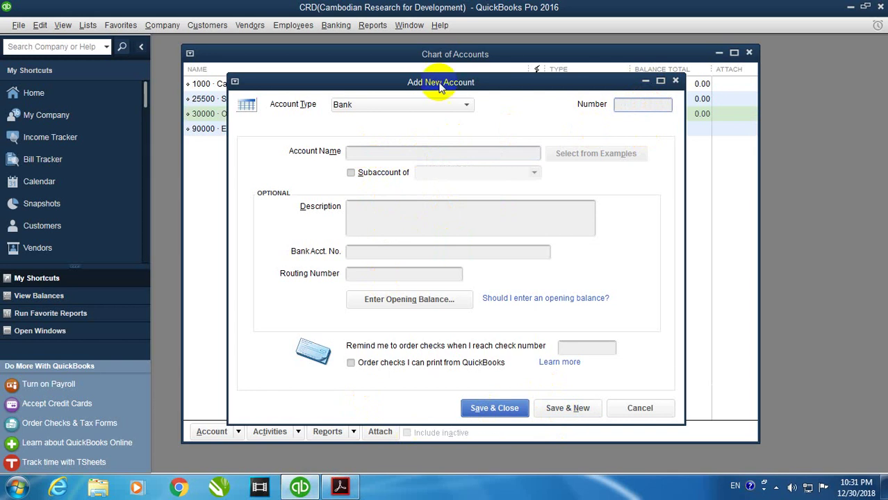
Shift the new account window slightly lower, and copy the name Cash on Hand from the PDF's account table
left_click_drag(415, 85, 438, 102)
left_click(340, 487)
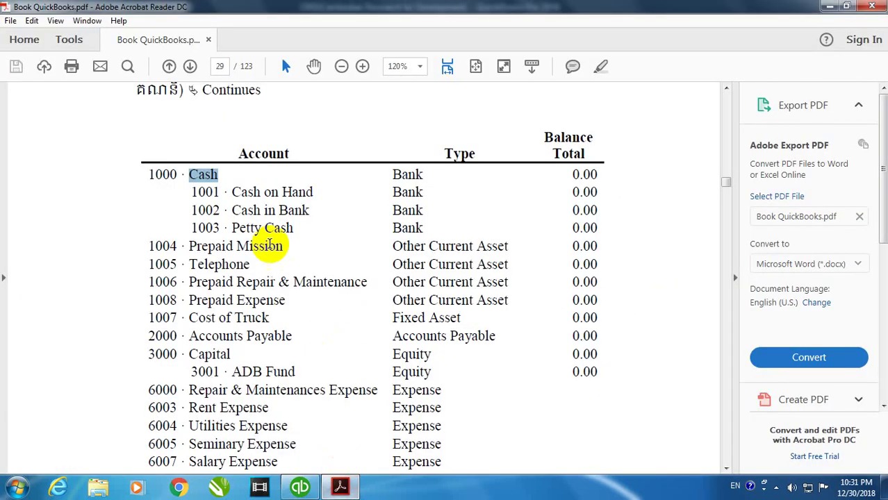
left_click_drag(316, 193, 232, 192)
right_click(233, 193)
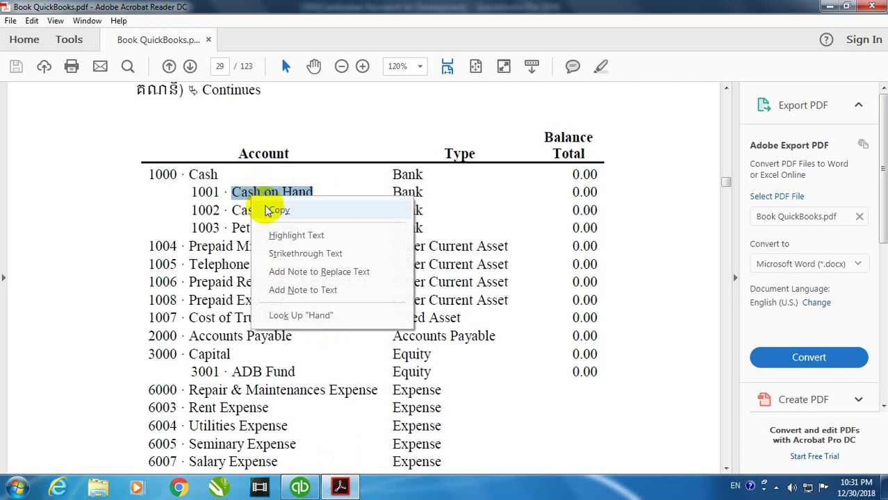
left_click(267, 209)
In QuickBooks, save Bank account 1001 Cash on Hand as a subaccount of 1000 · Cash, continuing with another new account
left_click(300, 488)
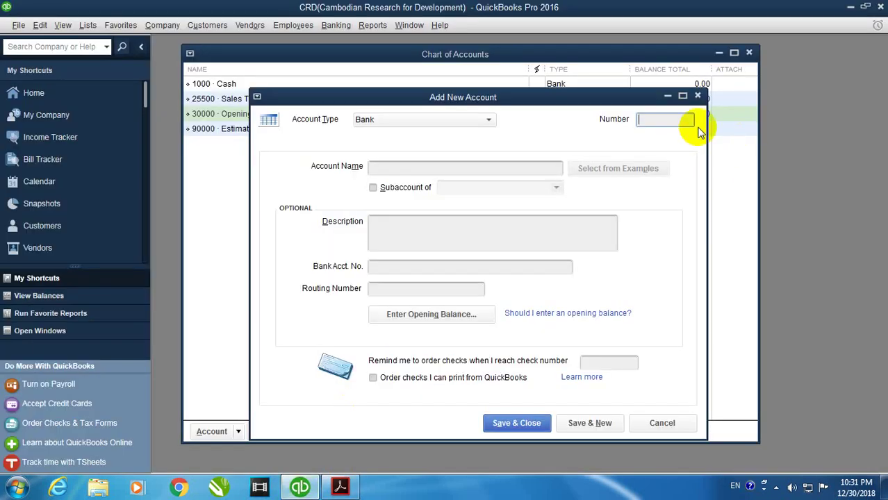
left_click(662, 121)
type("1001")
left_click(460, 170)
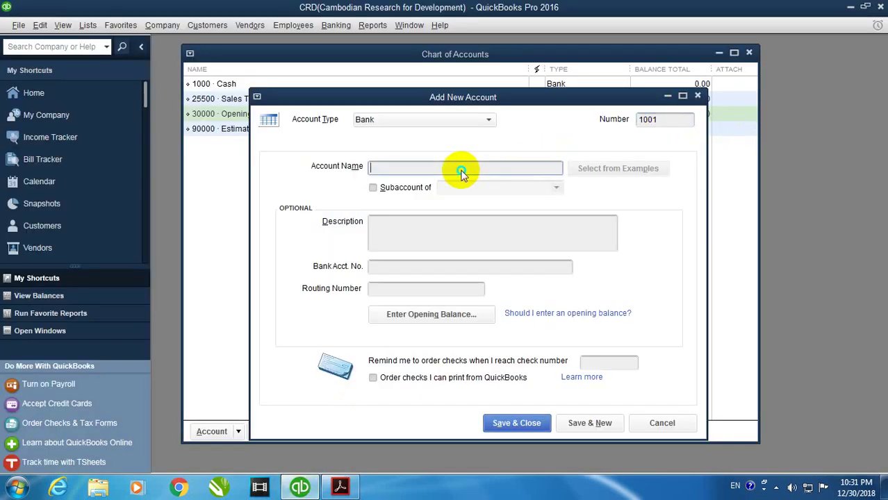
right_click(460, 170)
left_click(485, 224)
left_click(378, 187)
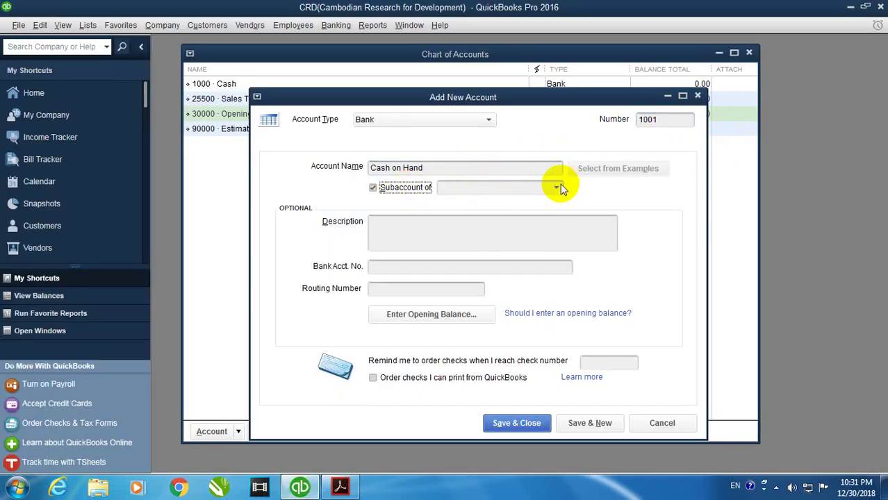
left_click(556, 187)
left_click(482, 235)
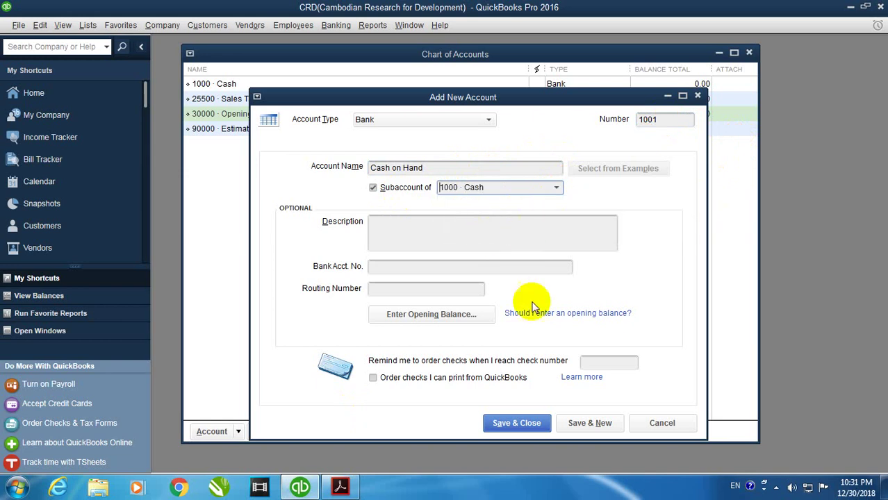
left_click(590, 424)
Switch to the PDF and copy the name Cash in Bank from its account table
left_click(340, 487)
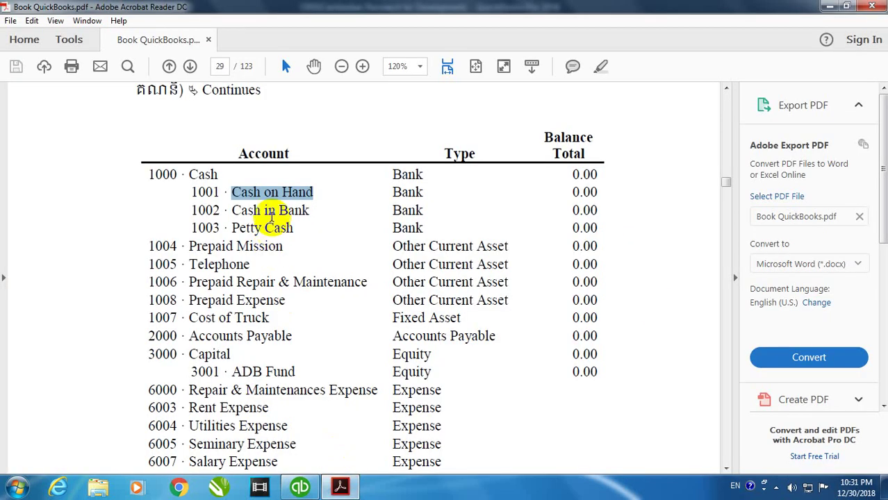
left_click_drag(232, 210, 310, 212)
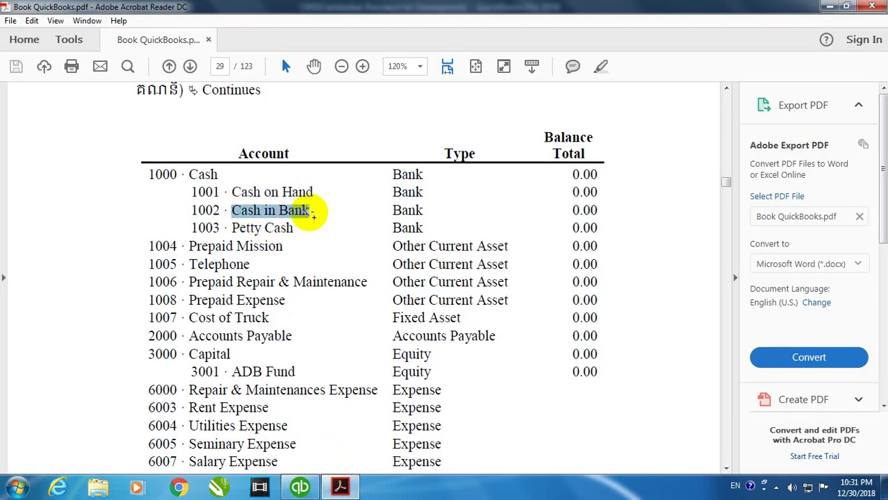
right_click(310, 212)
left_click(326, 216)
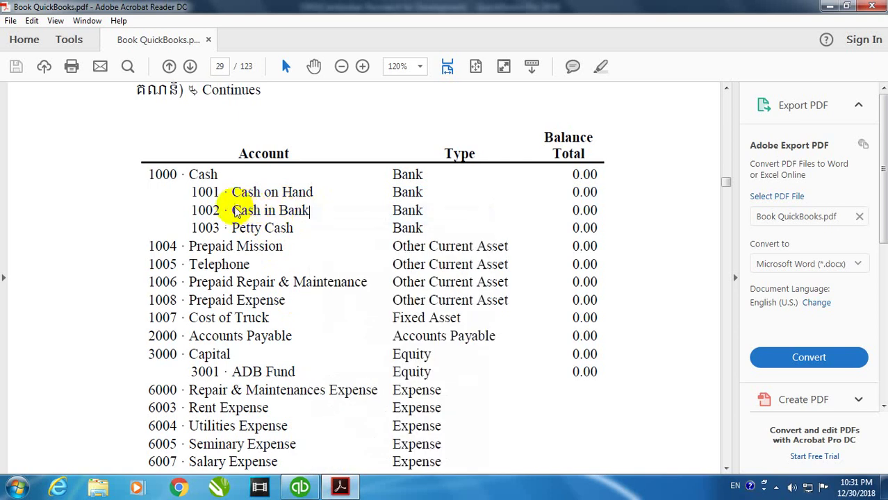
left_click_drag(232, 209, 303, 217)
right_click(304, 217)
left_click(316, 221)
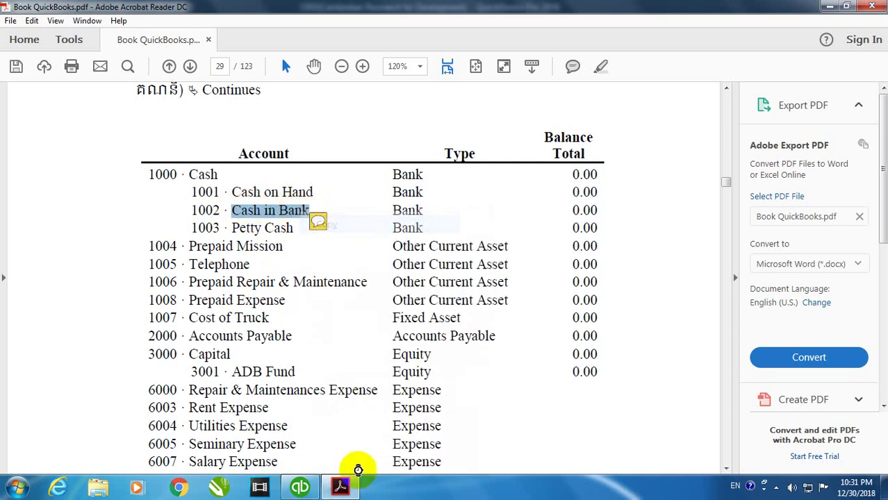
In QuickBooks, save Bank account 1002 Cash in Bank as a subaccount of 1000 · Cash, continuing with another new account
left_click(299, 488)
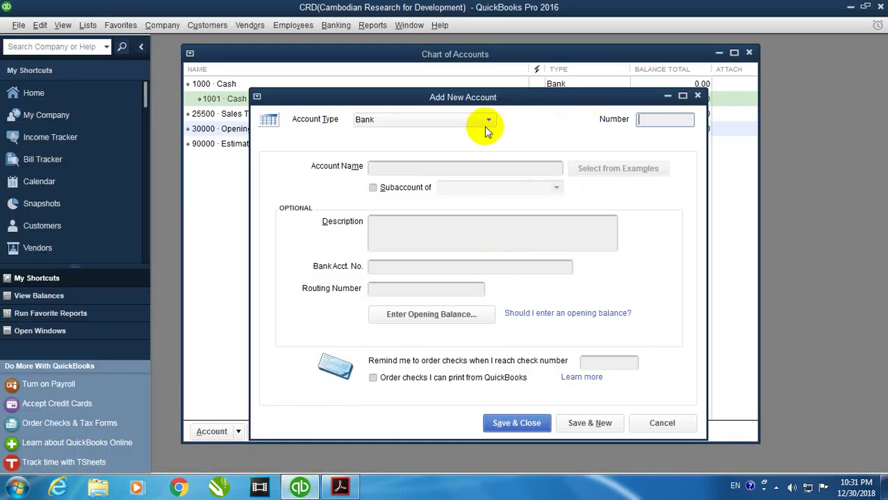
type("02")
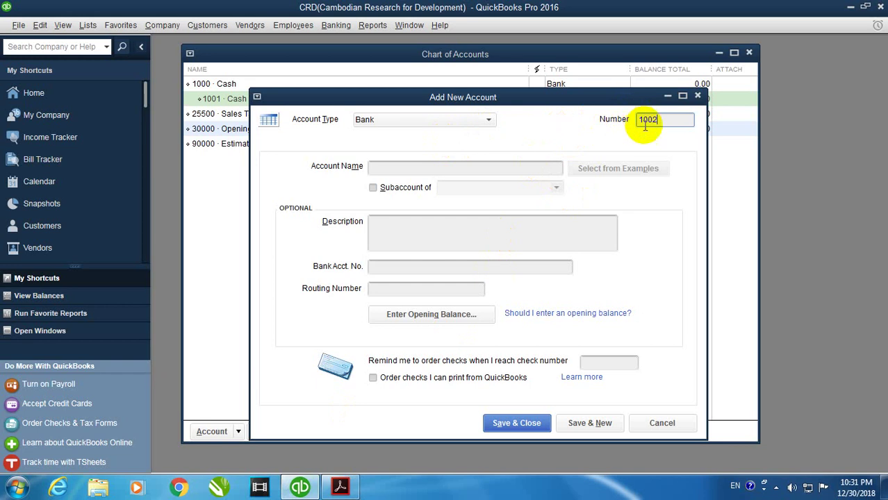
right_click(506, 170)
left_click(514, 225)
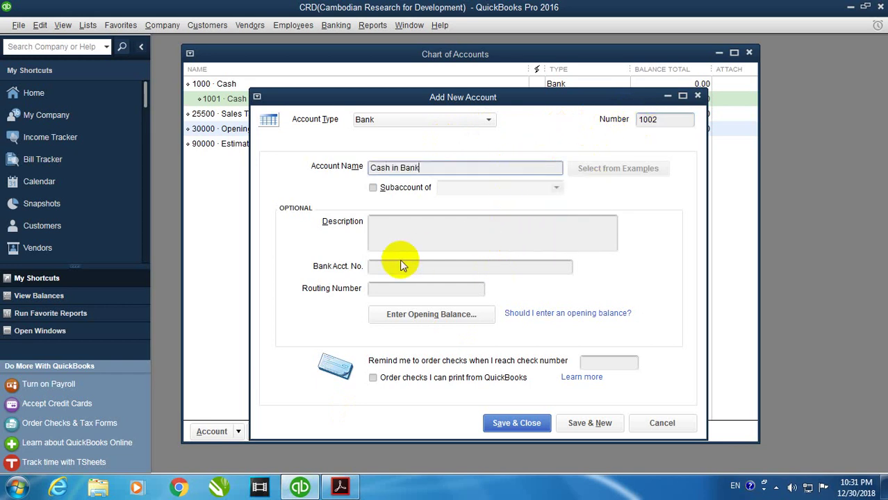
left_click(407, 188)
left_click(556, 189)
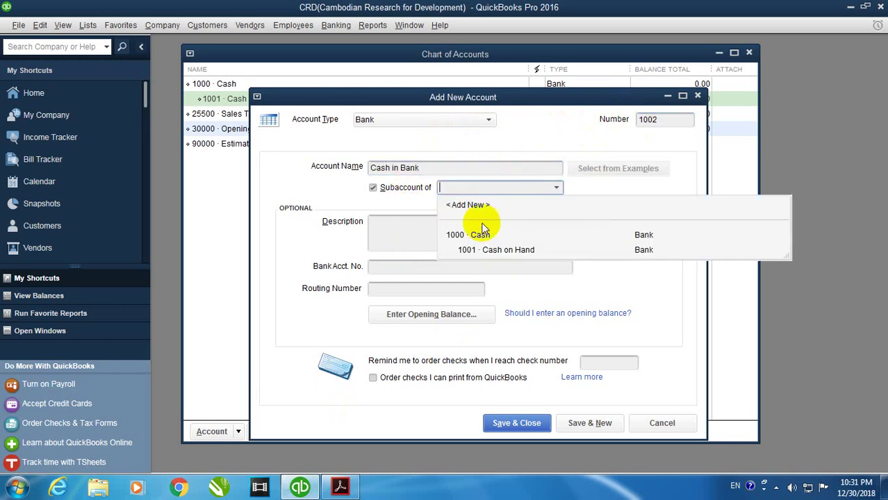
left_click(476, 234)
left_click(589, 420)
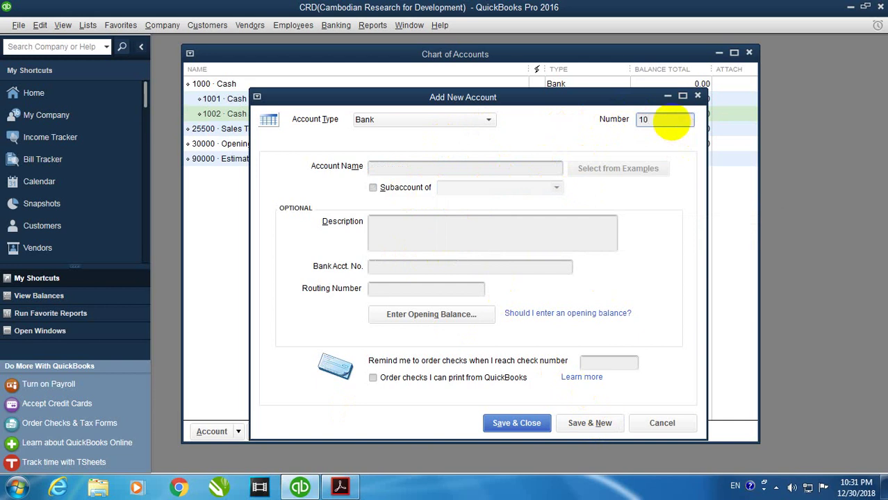
Number the new Bank account 1003, and copy the name Petty Cash from the PDF's account table
left_click(667, 122)
type("1003")
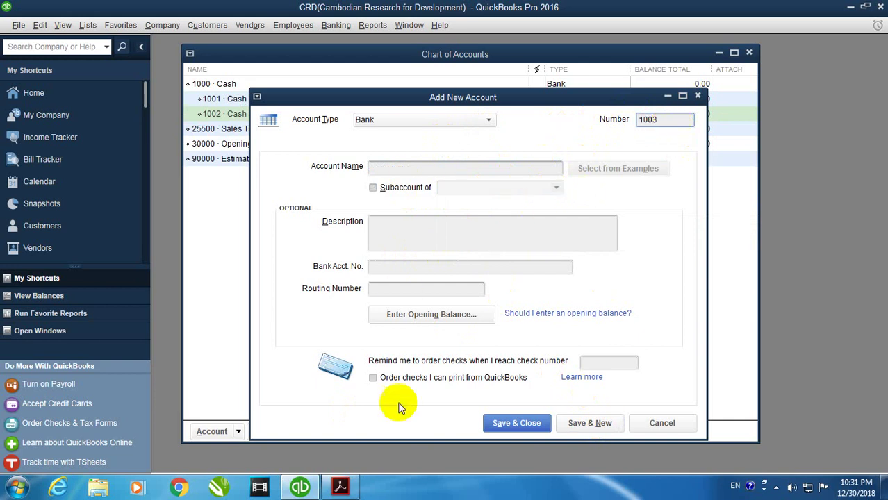
left_click(340, 488)
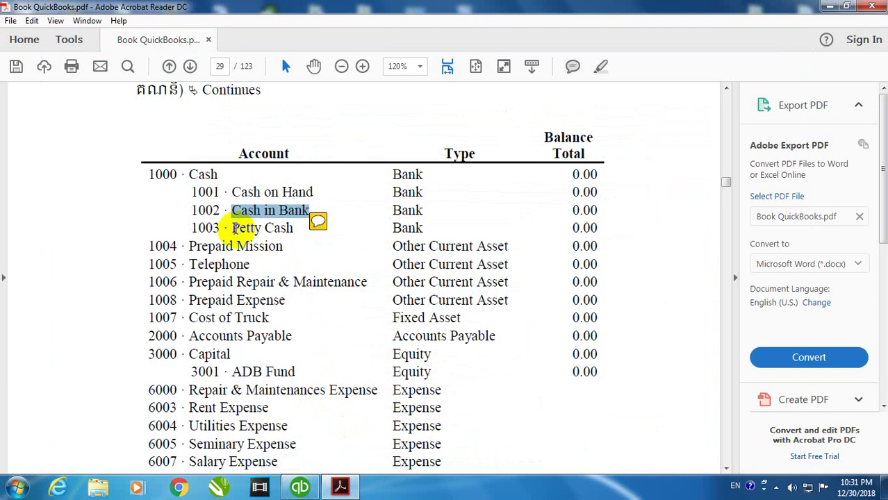
left_click_drag(232, 228, 293, 229)
right_click(294, 233)
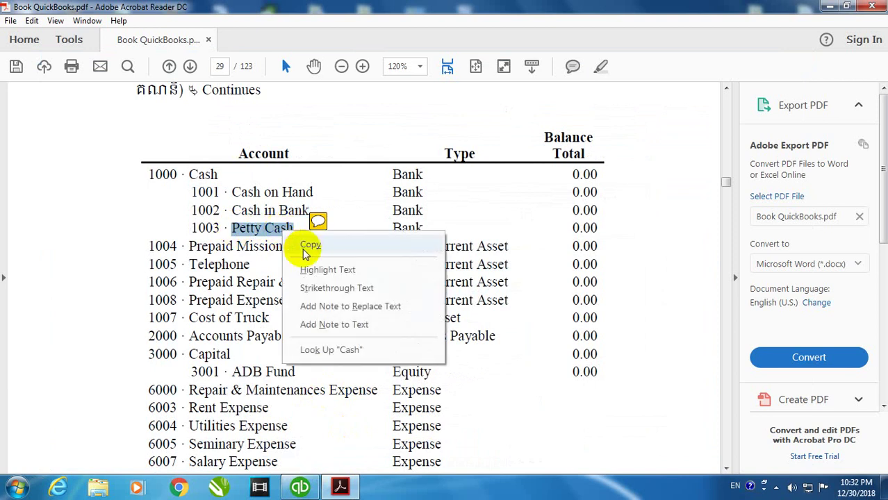
left_click(303, 247)
In QuickBooks, paste Petty Cash as account 1003's name and save it as a subaccount of 1000 · Cash, continuing with another new account
left_click(312, 488)
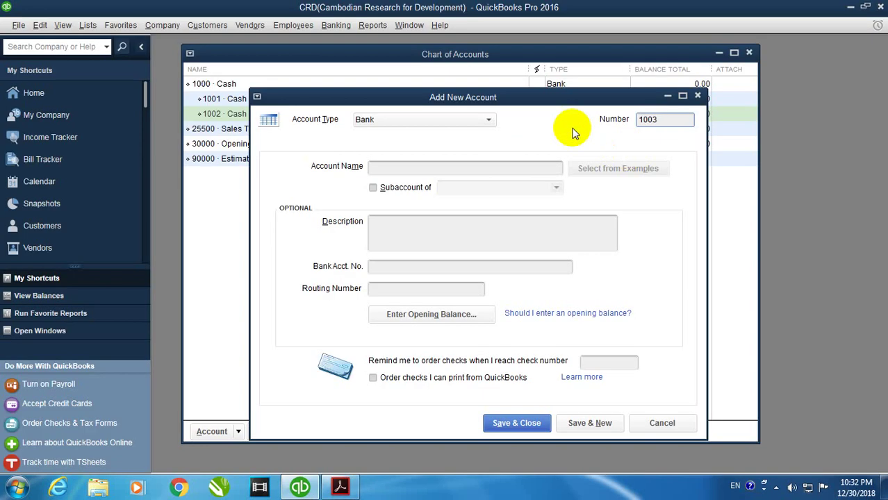
left_click(396, 166)
right_click(391, 166)
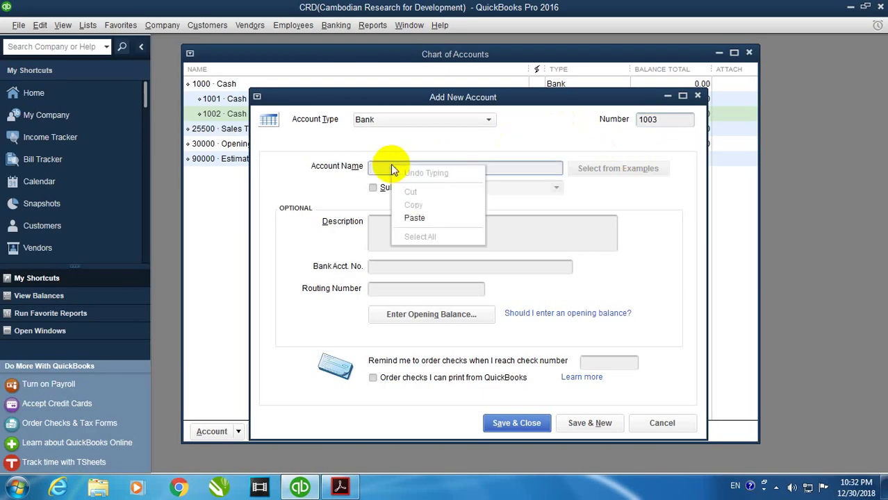
left_click(420, 219)
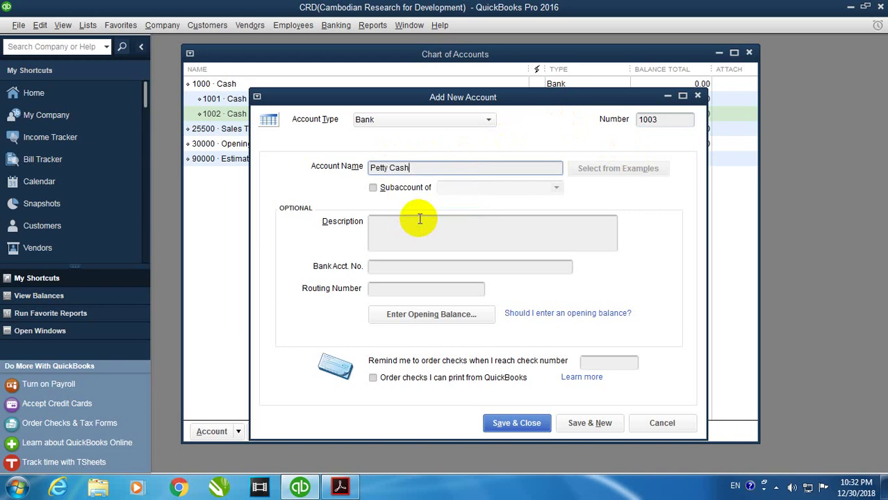
left_click(410, 198)
left_click(559, 189)
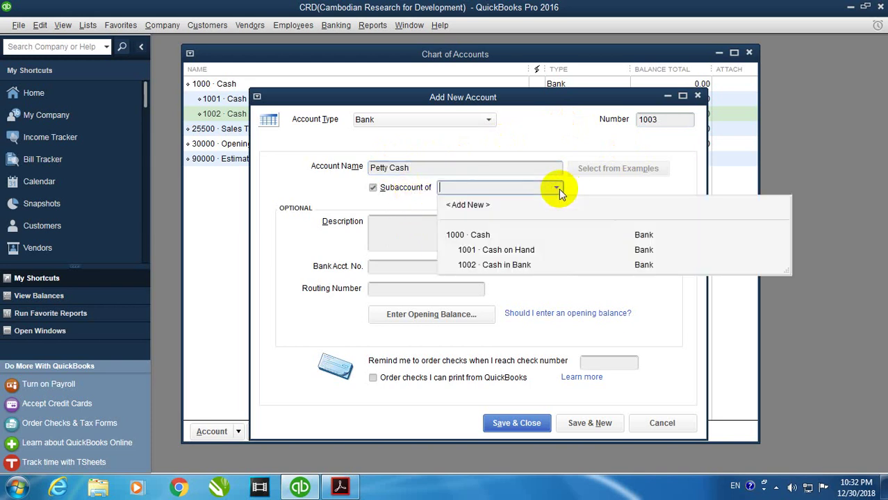
left_click(476, 235)
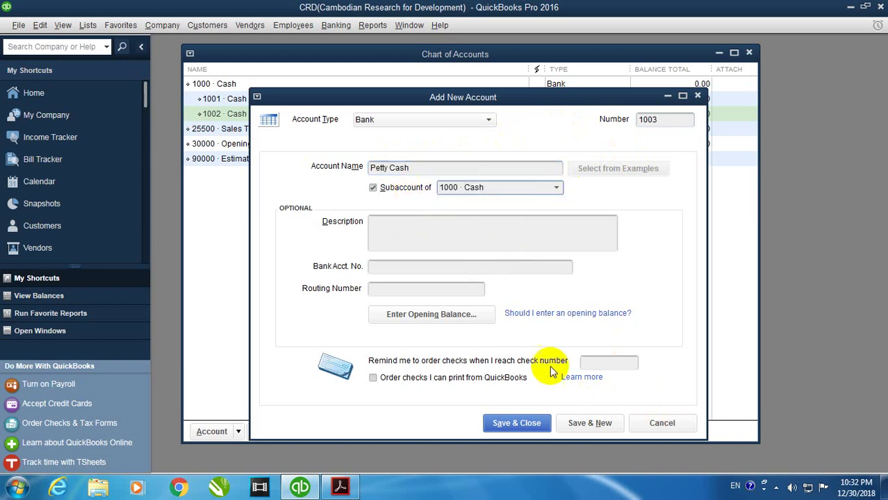
left_click(577, 424)
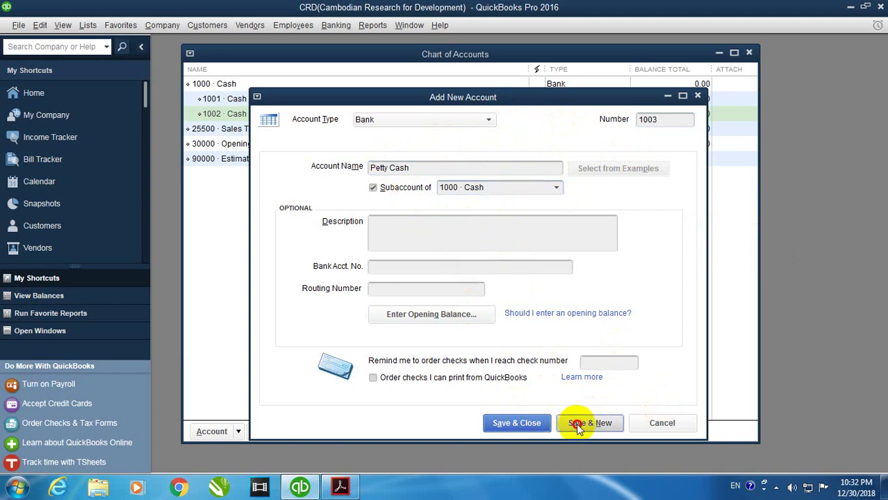
Switch to the PDF and copy the name Prepaid Mission from its account table
left_click(351, 491)
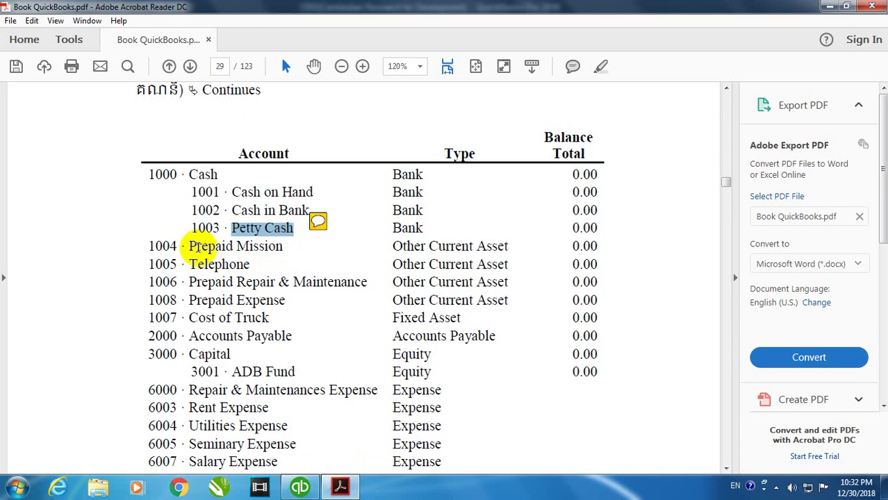
left_click_drag(190, 248, 268, 246)
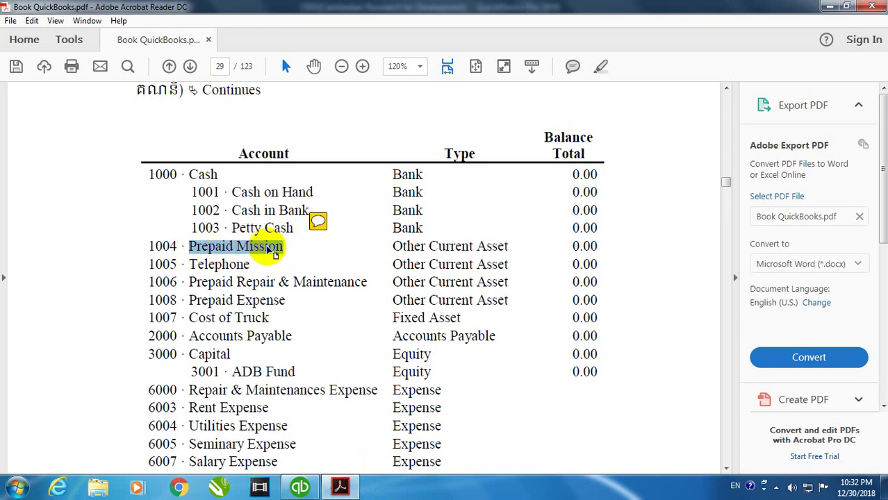
right_click(271, 254)
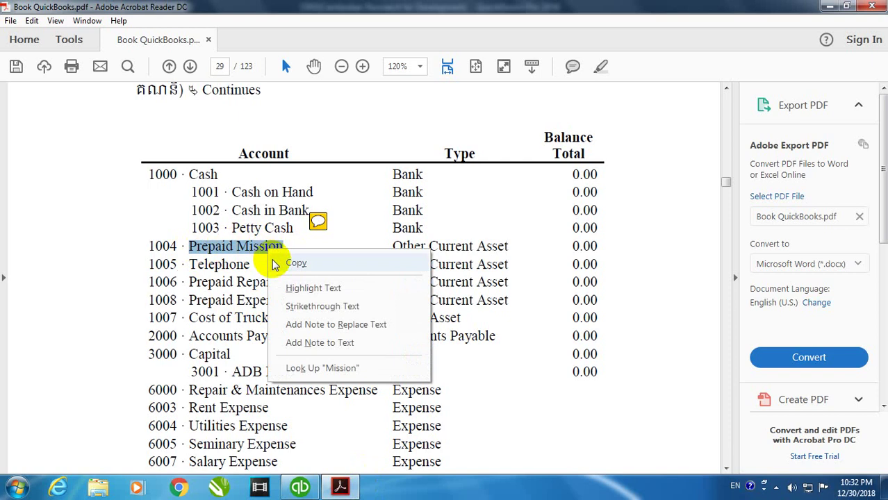
left_click(292, 263)
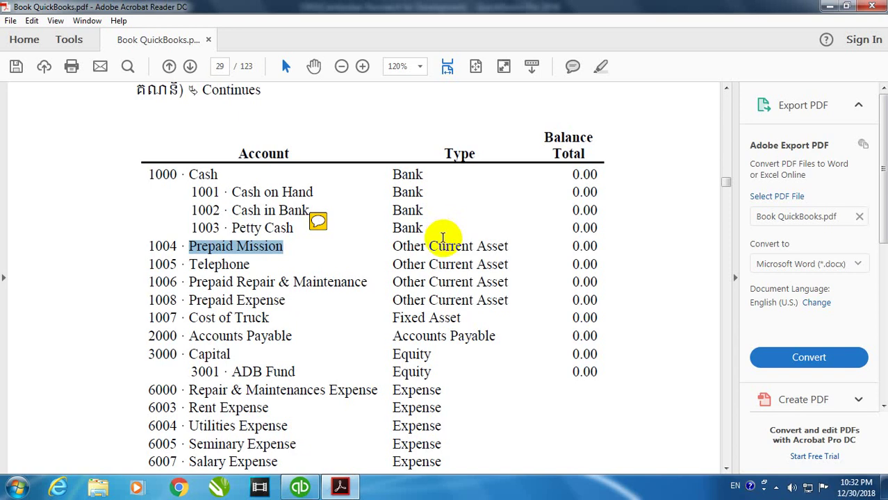
double_click(259, 251)
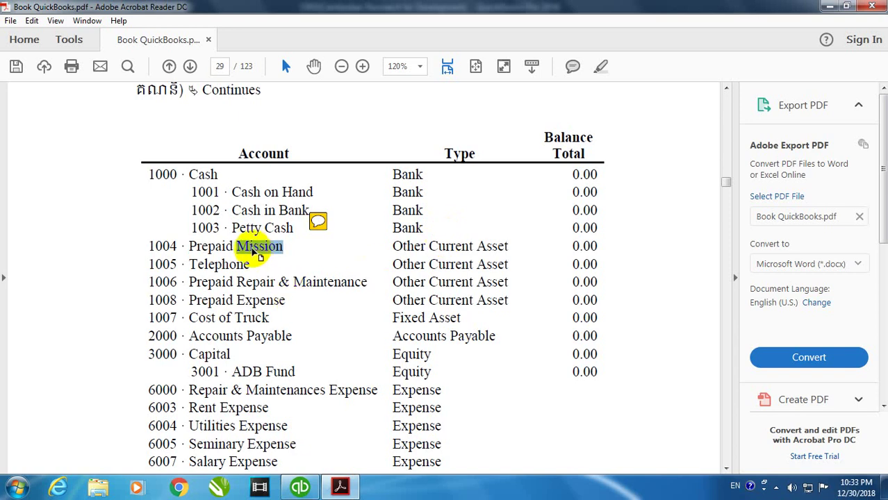
left_click_drag(188, 246, 270, 248)
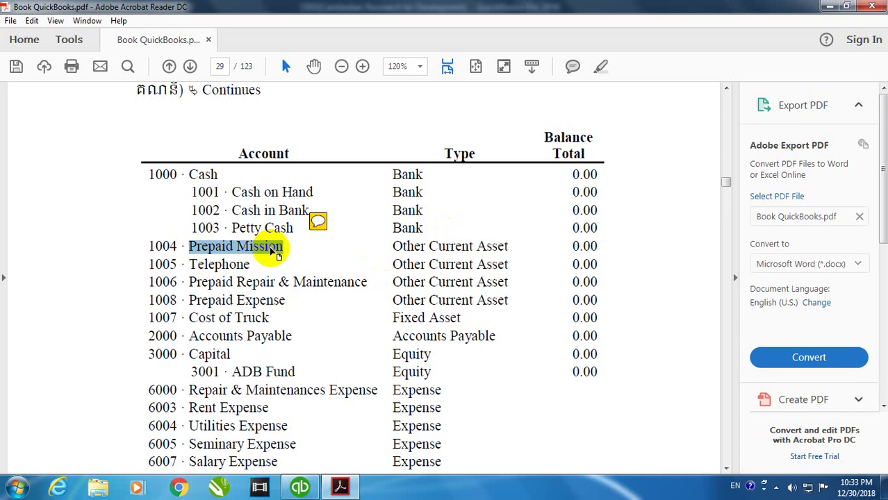
right_click(276, 255)
left_click(282, 261)
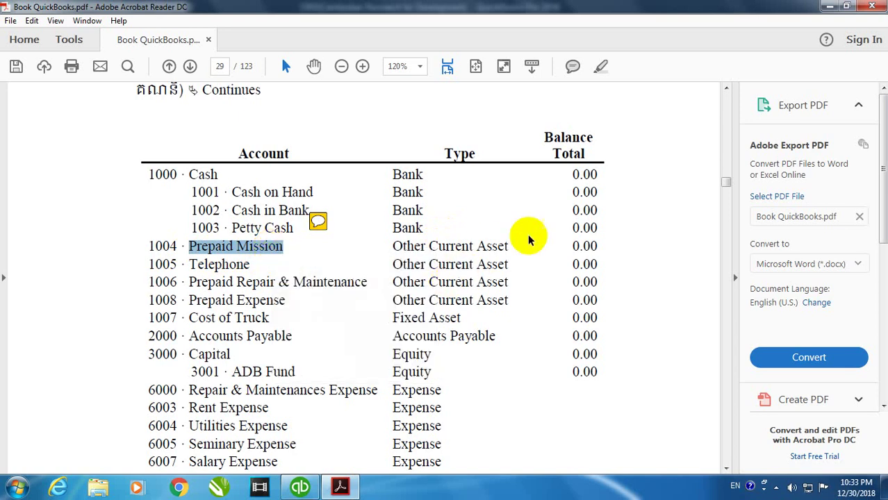
In QuickBooks, number the new Bank account 1004, paste Prepaid Mission as its name, and save it, continuing with another new account
left_click(299, 487)
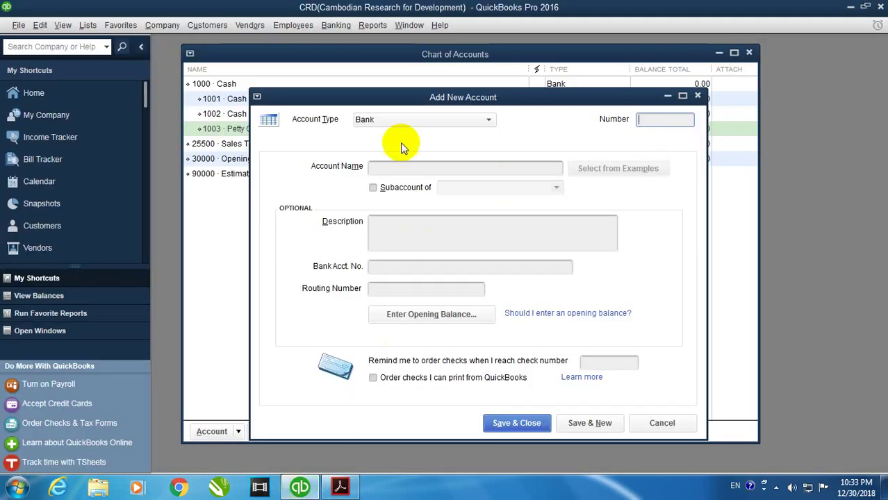
left_click(298, 488)
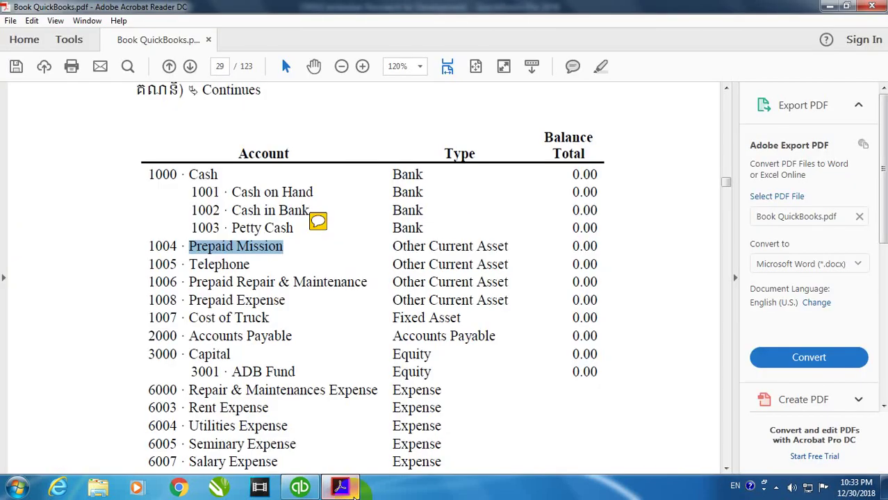
left_click(299, 488)
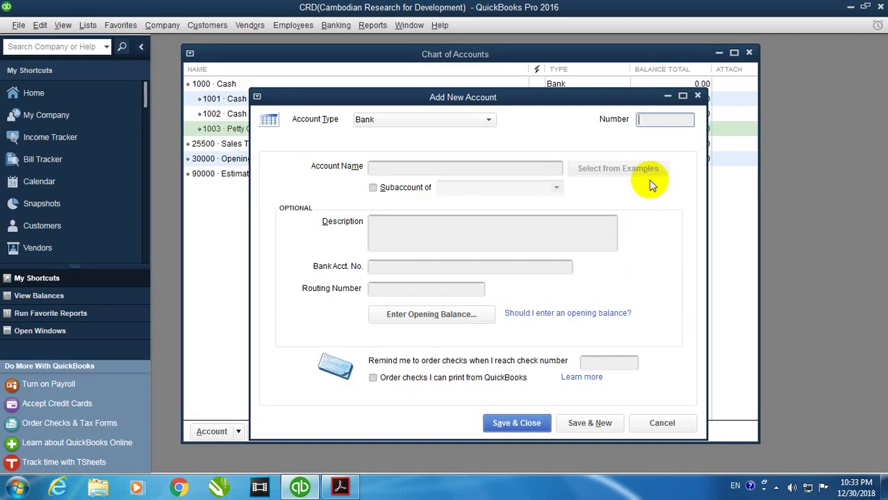
type("1004")
left_click(435, 169)
right_click(435, 169)
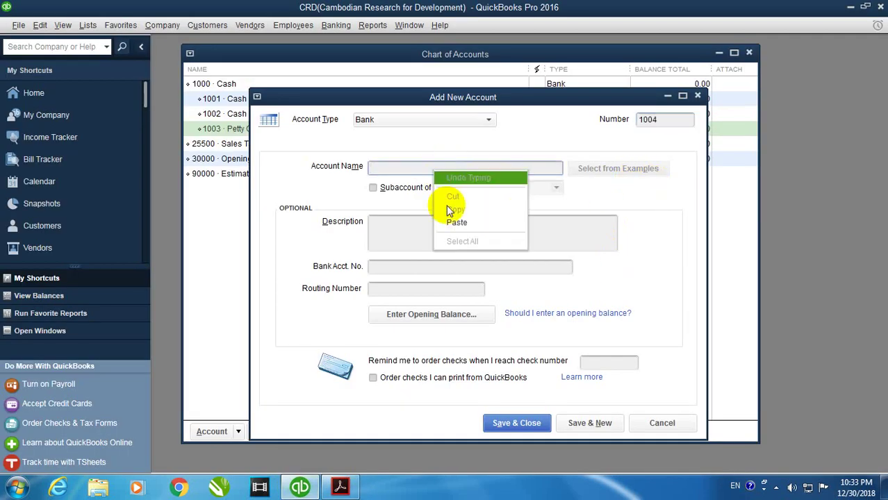
left_click(452, 221)
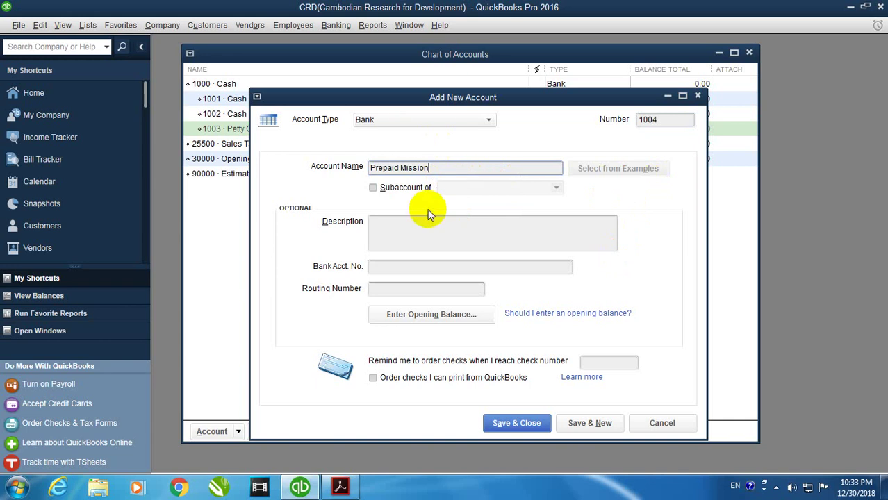
left_click(588, 421)
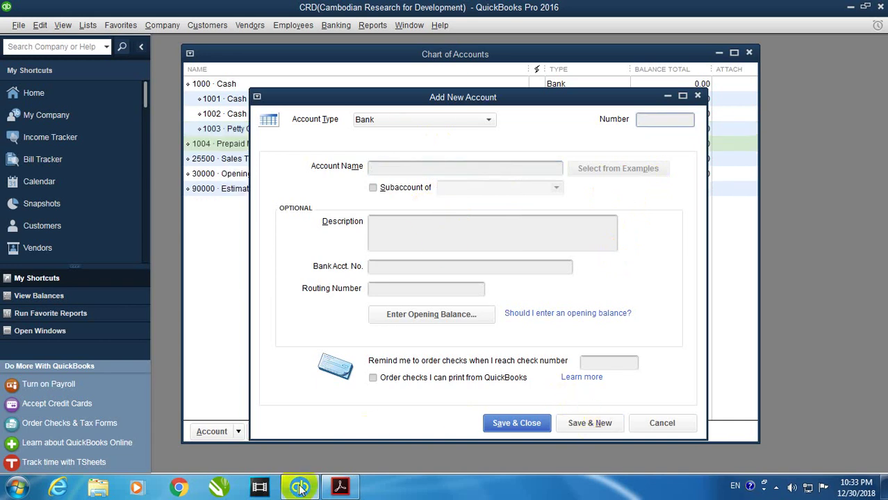
Switch to the PDF and copy the name Telephone from its account table
left_click(340, 488)
scroll(201, 198, "down", 2)
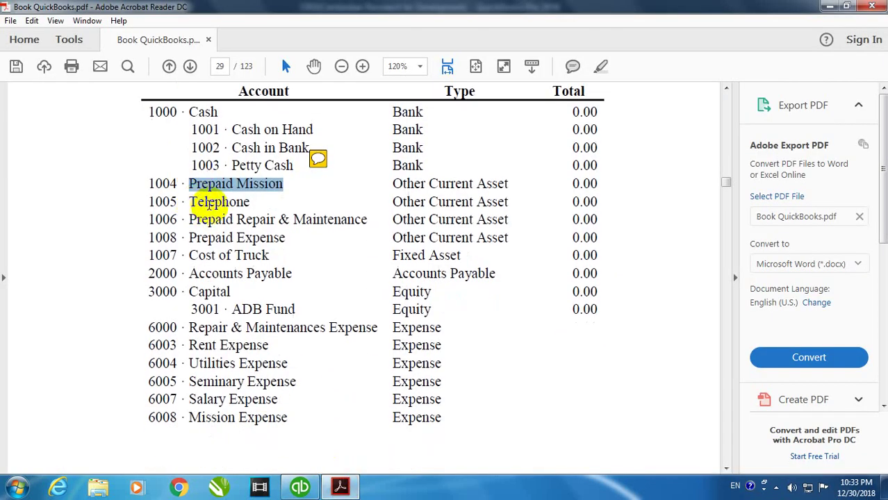
double_click(209, 204)
right_click(210, 204)
left_click(223, 217)
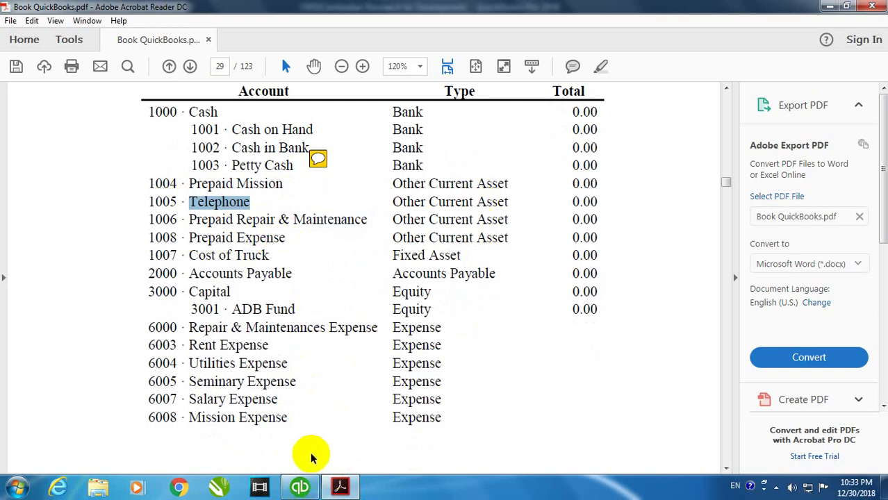
In QuickBooks, edit account 1004 · Prepaid Mission to use the Other Current Asset type and save it
mouse_move(336, 490)
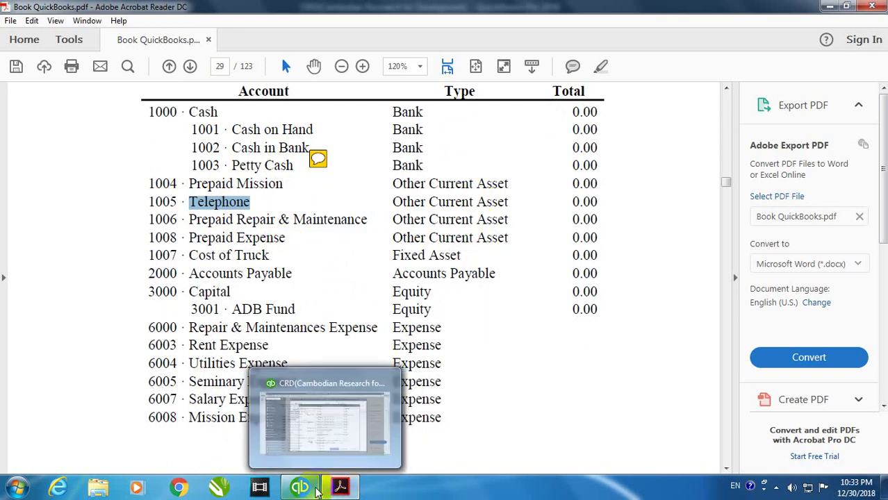
left_click(300, 488)
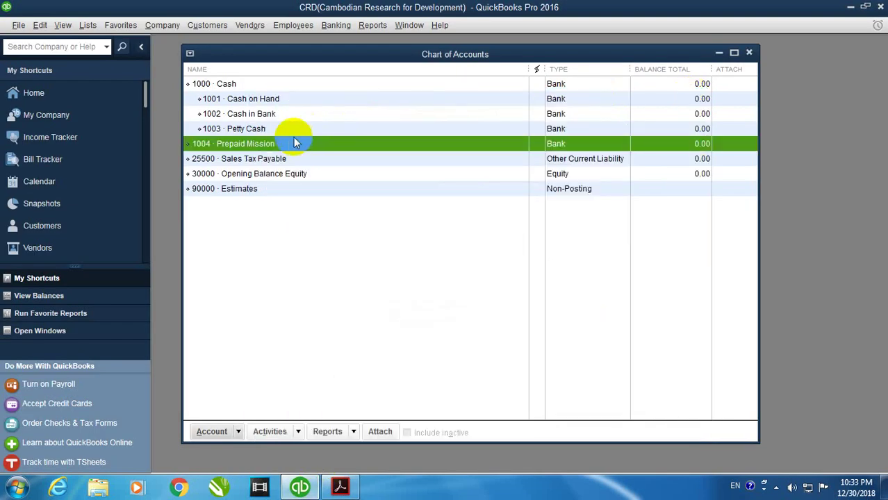
right_click(288, 143)
left_click(310, 193)
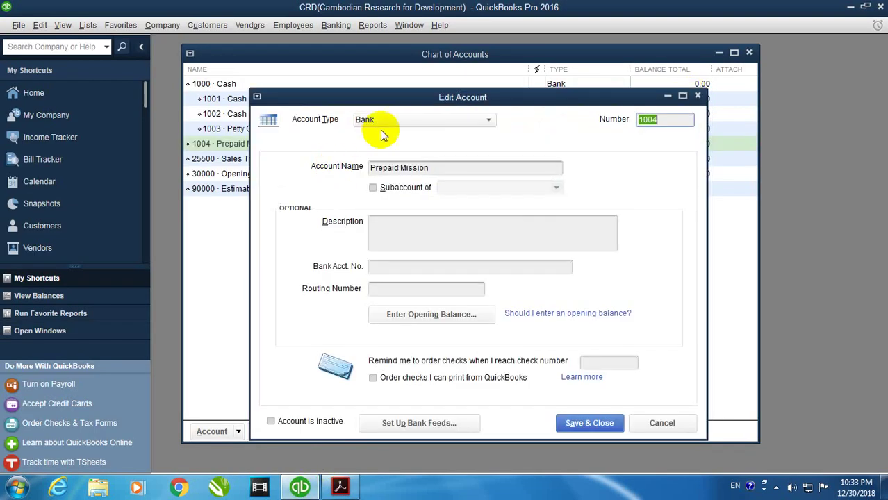
left_click(393, 119)
left_click(408, 169)
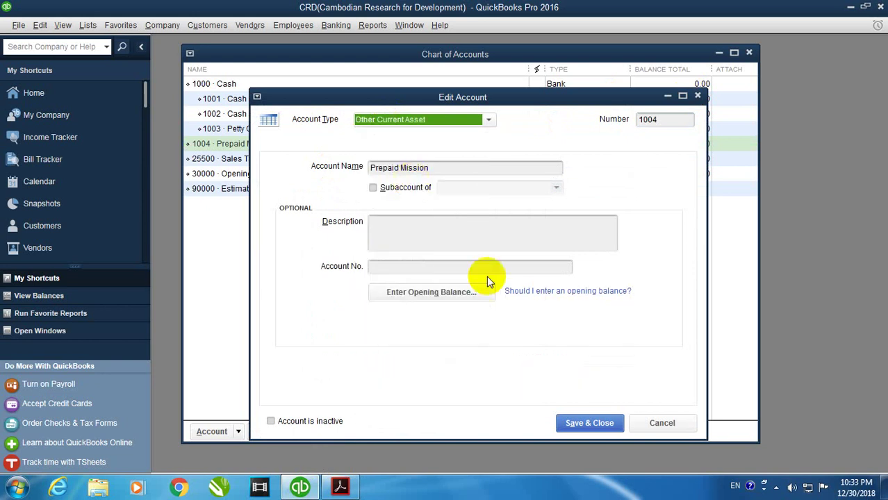
left_click(587, 428)
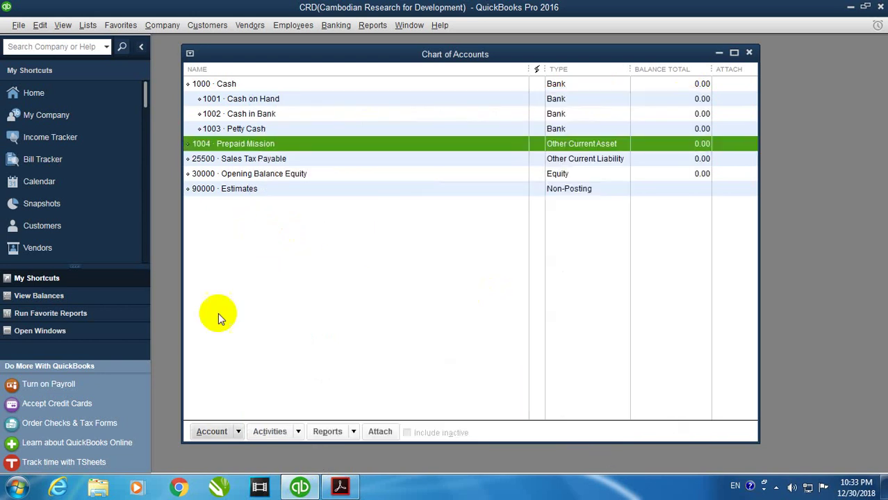
Start a new account of the Other Current Asset type and paste Telephone as its name
left_click(210, 430)
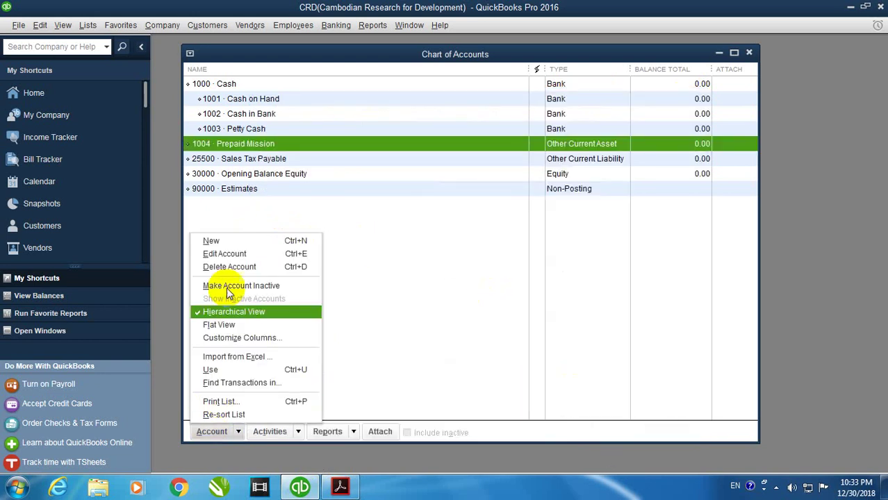
left_click(229, 242)
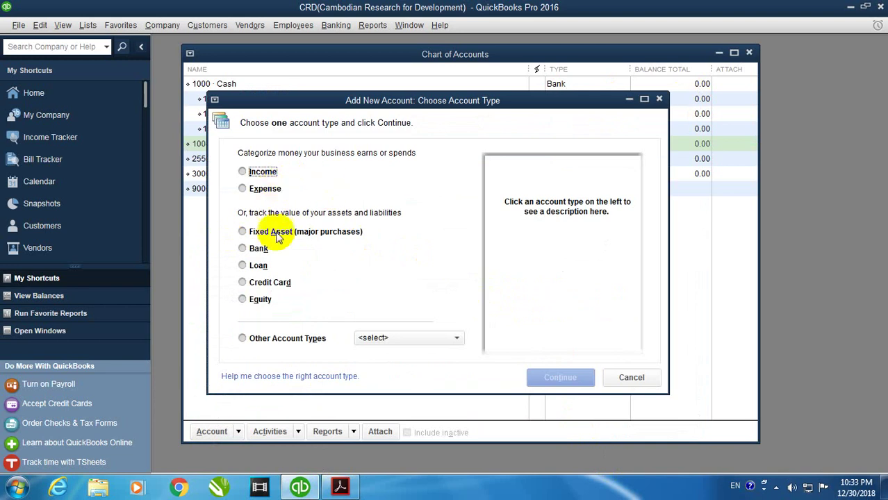
left_click(374, 340)
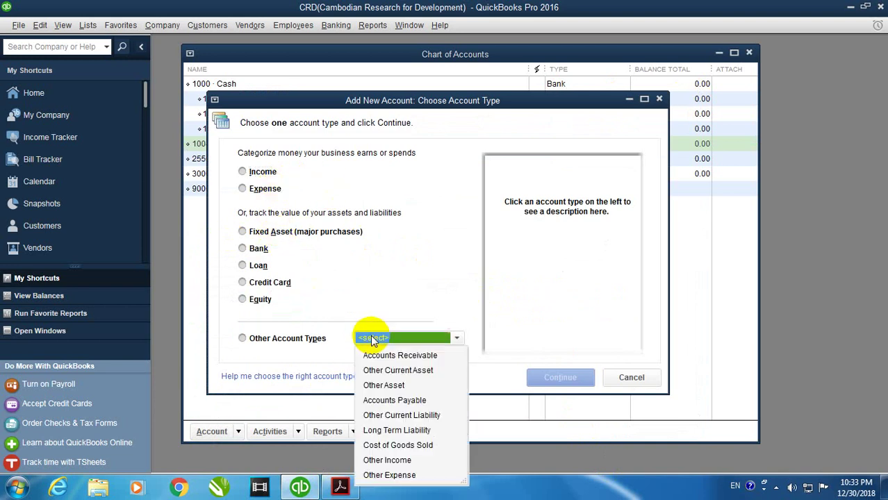
left_click(398, 370)
left_click(560, 384)
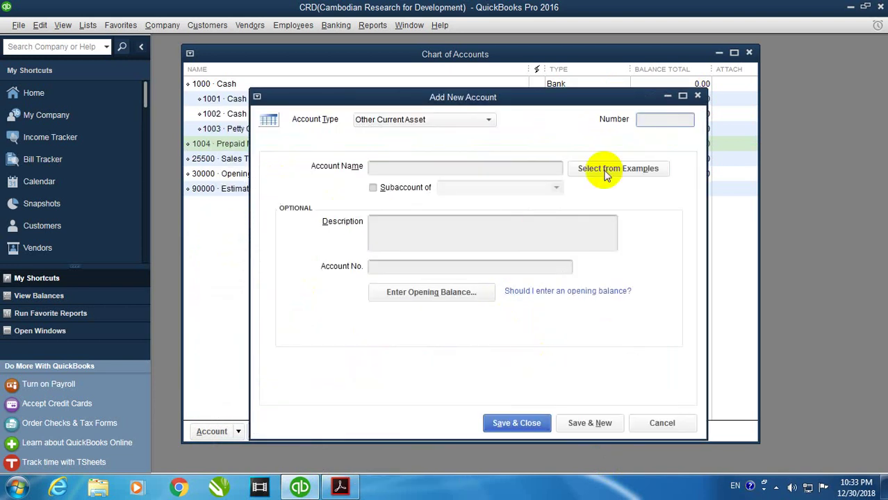
right_click(509, 167)
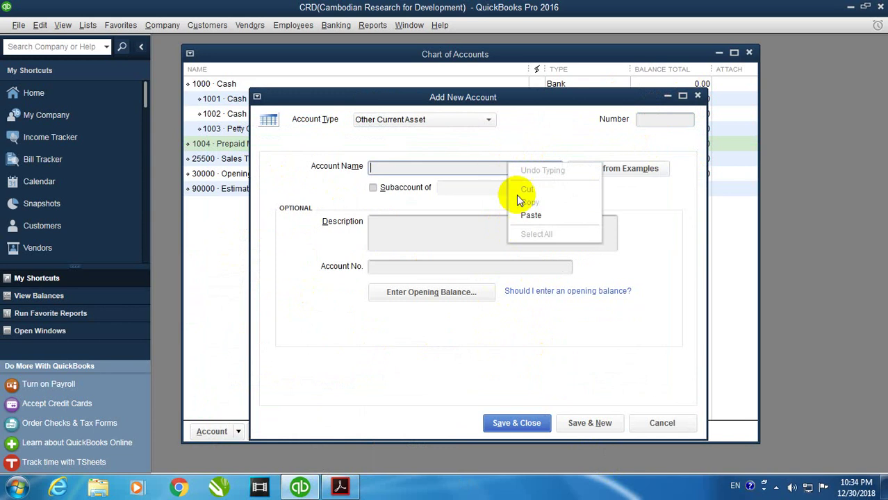
left_click(526, 214)
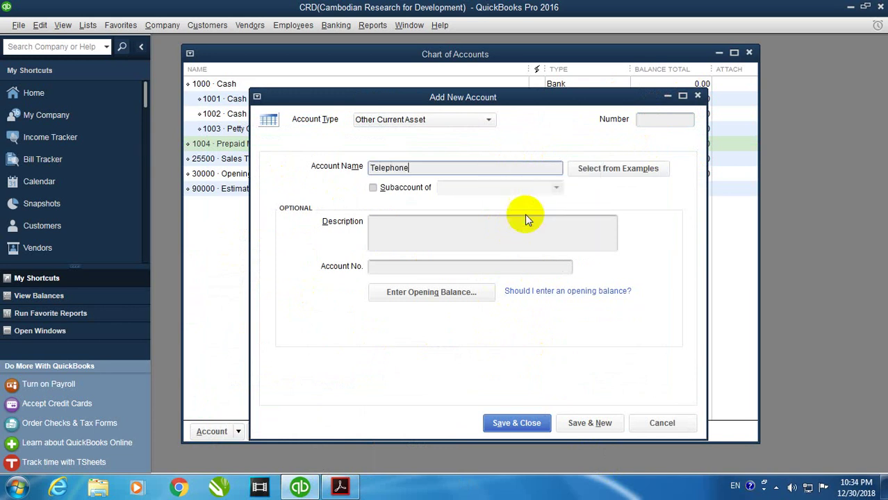
Number the Telephone account 1005 and save it, continuing with another new account
left_click(301, 489)
left_click(299, 487)
left_click(679, 116)
type("100")
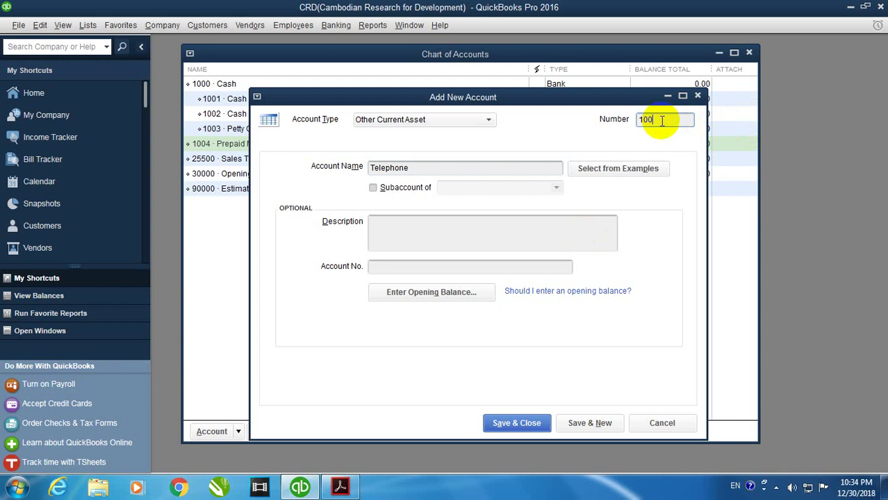
type("5")
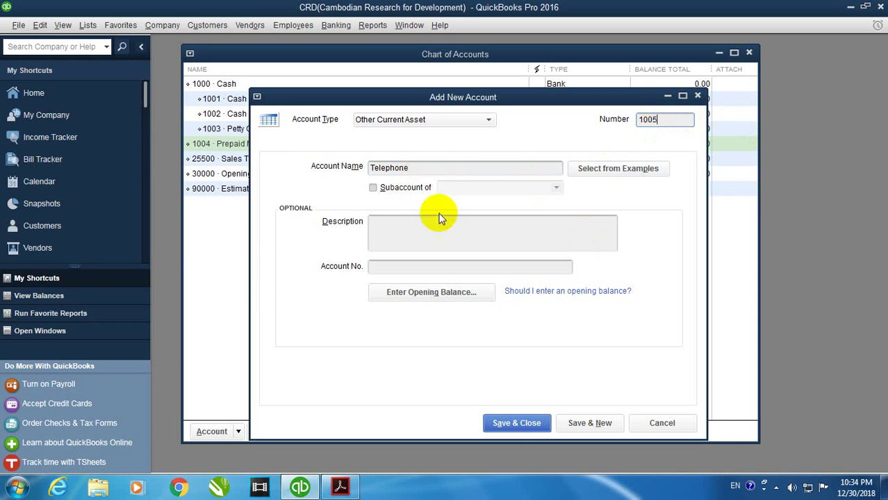
left_click(613, 423)
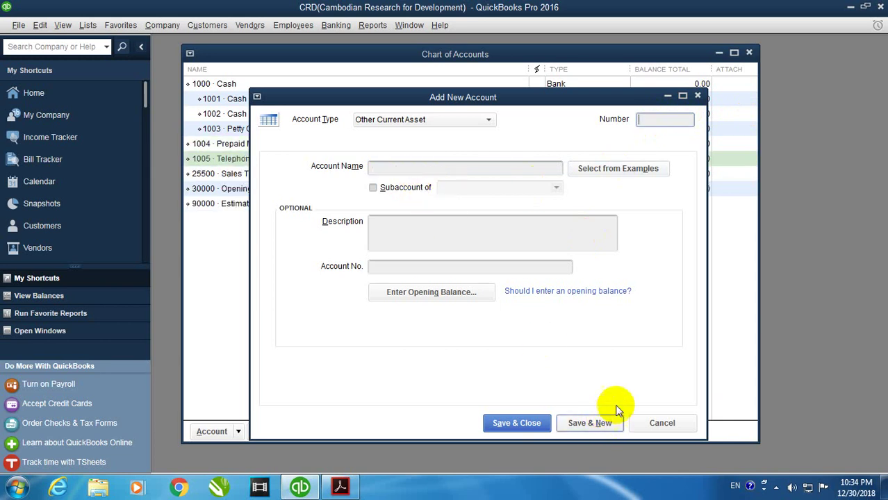
Switch to the PDF and copy the name Prepaid Repair & Maintenance from its account table
left_click(340, 487)
left_click_drag(194, 221, 349, 221)
right_click(350, 223)
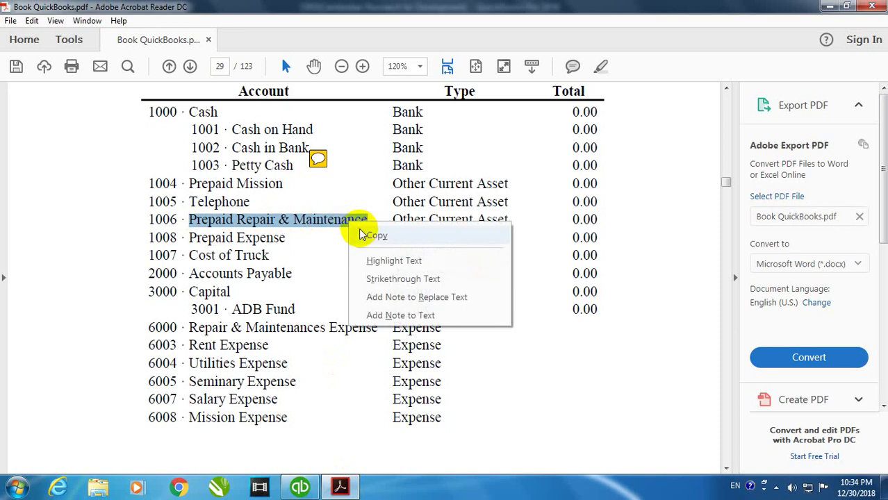
left_click(367, 235)
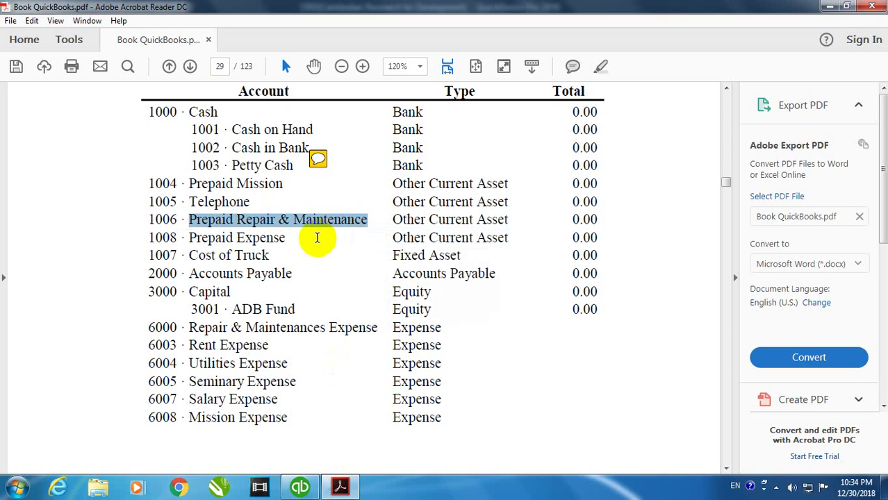
In QuickBooks, number the new account 1006, paste Prepaid Repair & Maintenance as its name, and save it, continuing with another new account
mouse_move(301, 487)
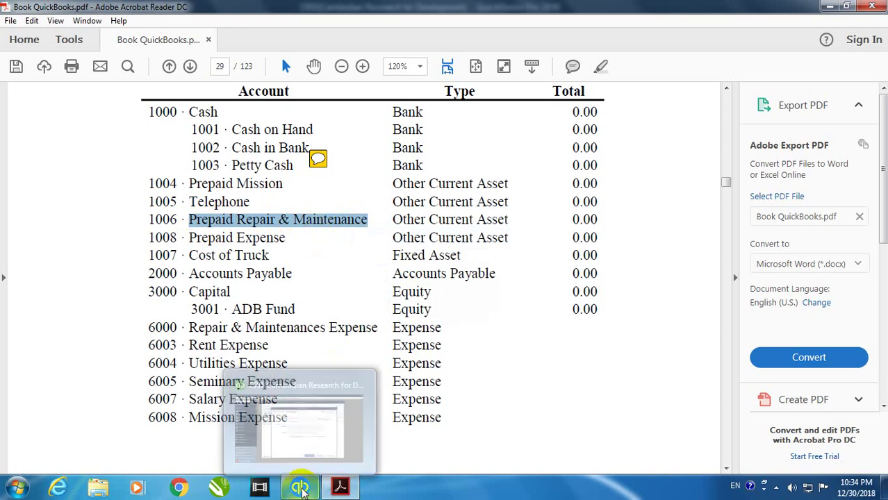
left_click(331, 452)
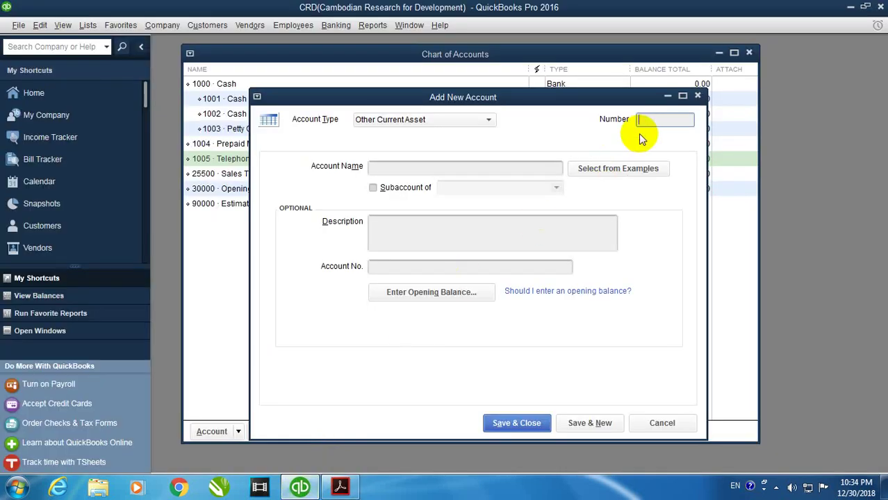
type("6")
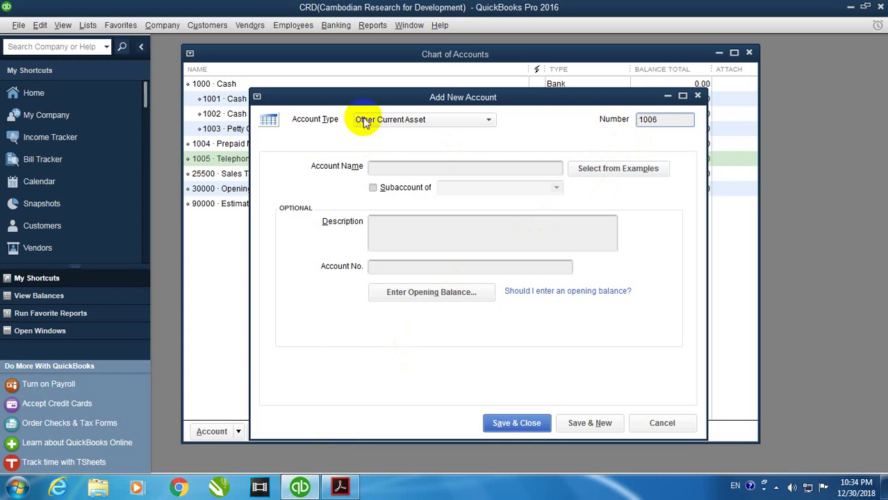
left_click(403, 169)
right_click(406, 174)
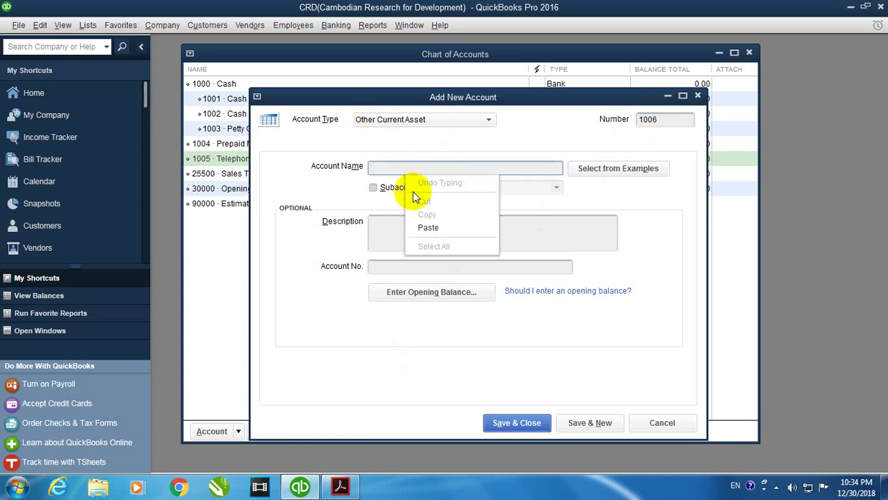
left_click(430, 227)
left_click(590, 423)
Switch to the PDF and copy the name Prepaid Expense from its account table
left_click(340, 486)
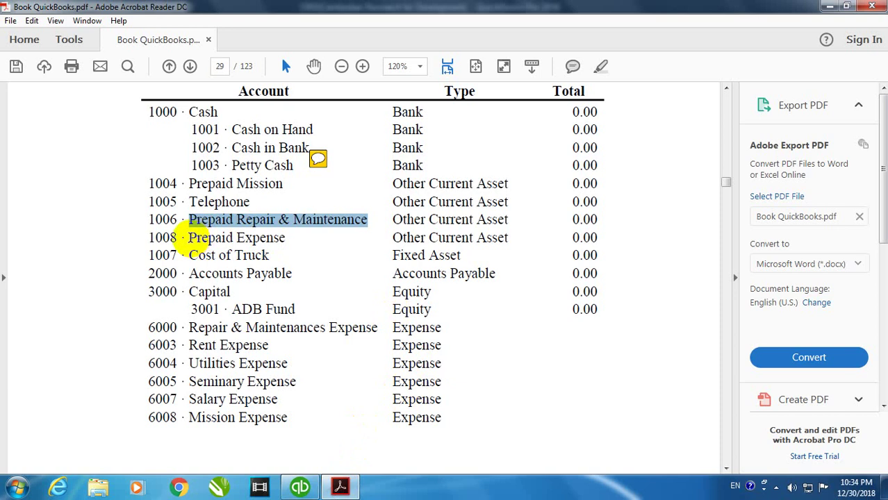
left_click_drag(189, 237, 281, 239)
right_click(280, 249)
left_click(284, 255)
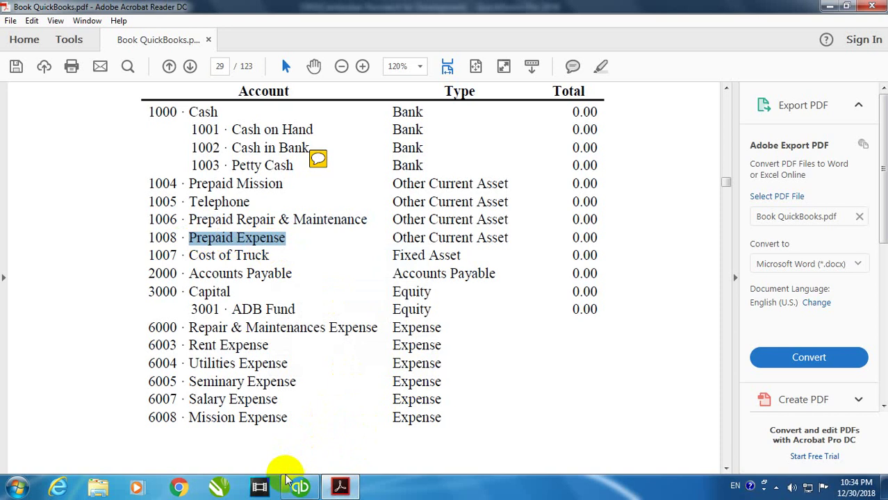
In QuickBooks, number the new account 1008, paste Prepaid Expense as its name, and save it, continuing with another new account
left_click(304, 488)
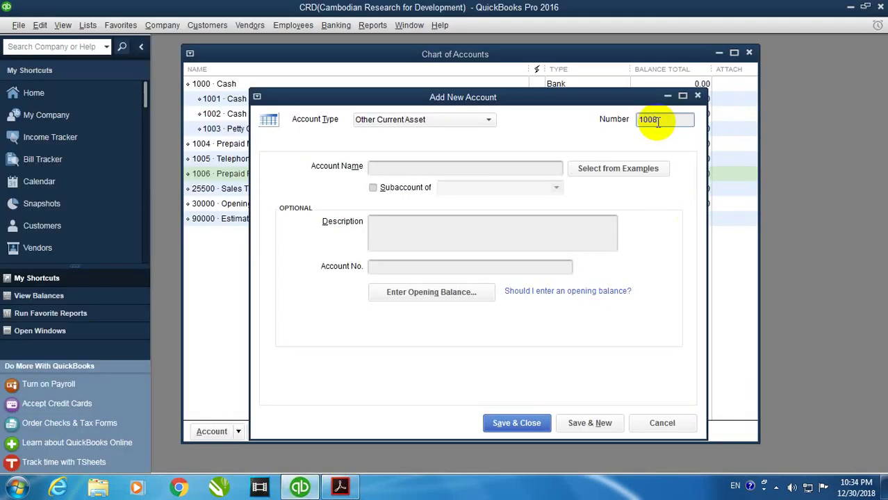
right_click(477, 170)
left_click(496, 220)
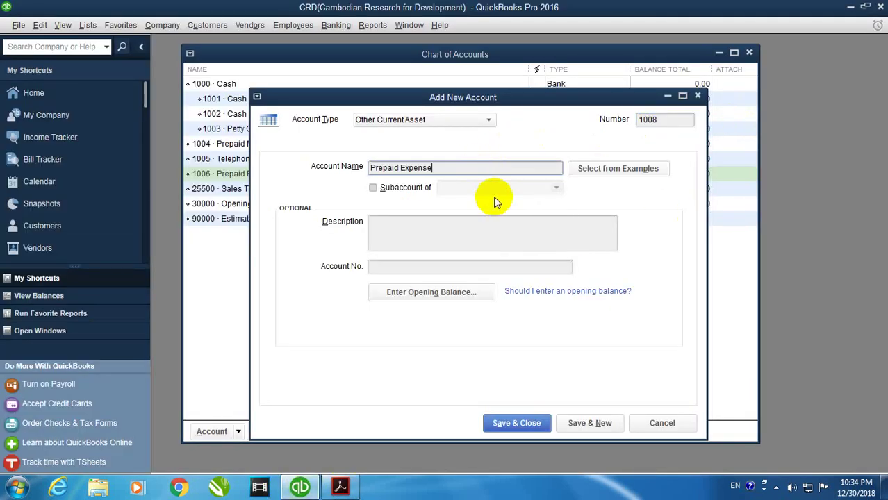
left_click(608, 427)
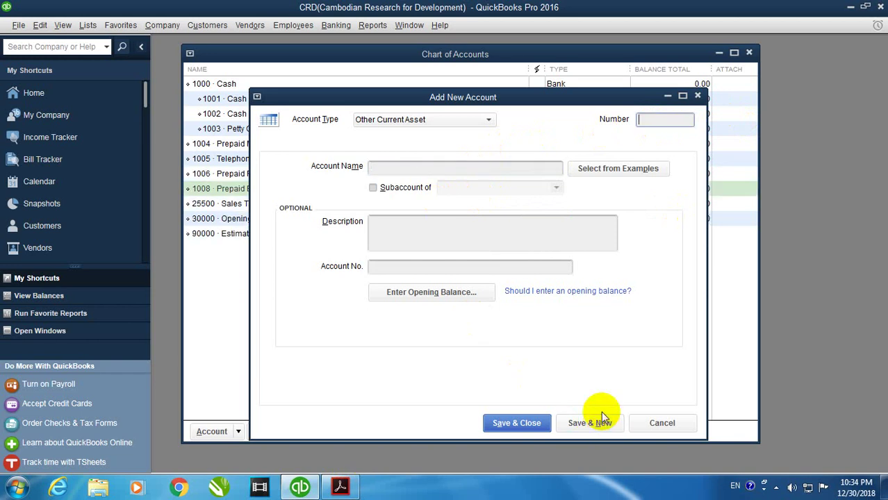
Switch to the PDF and copy the name Cost of Truck from its account table
left_click(340, 488)
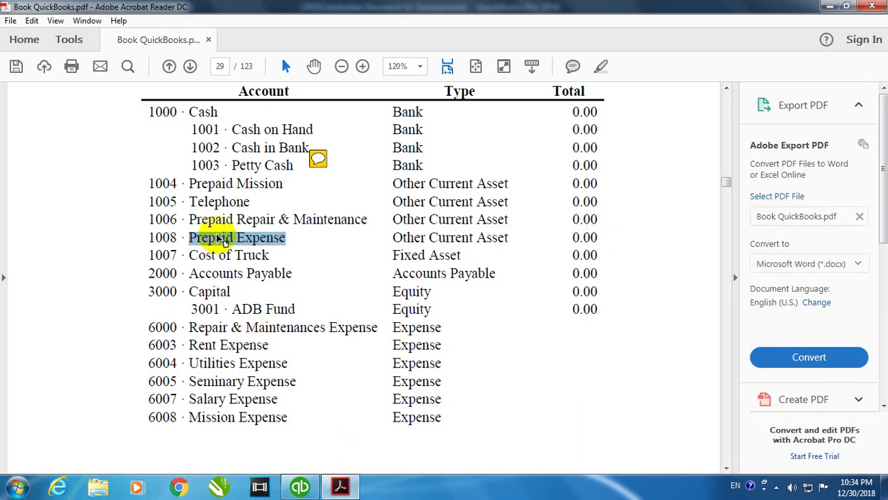
left_click_drag(189, 255, 256, 256)
right_click(255, 257)
left_click(269, 271)
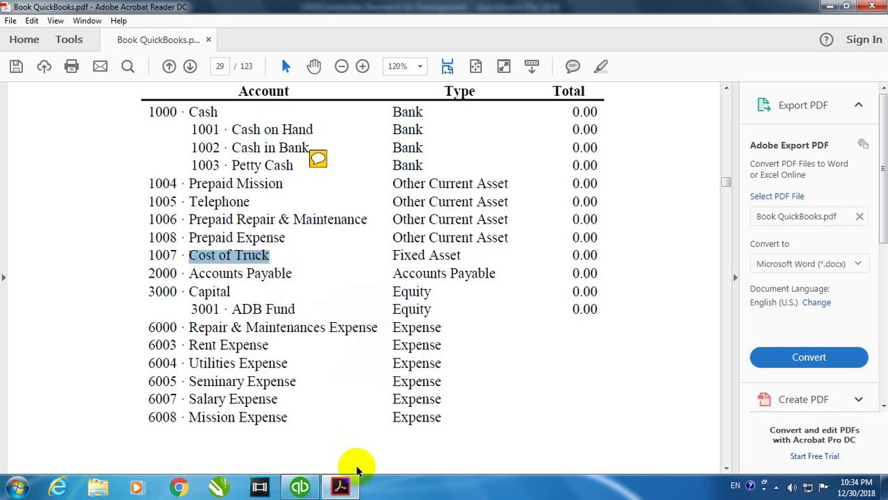
In QuickBooks, create Fixed Asset account 1007 with the pasted name Cost of Truck, checking the number in the PDF, and save it, continuing with another
left_click(299, 488)
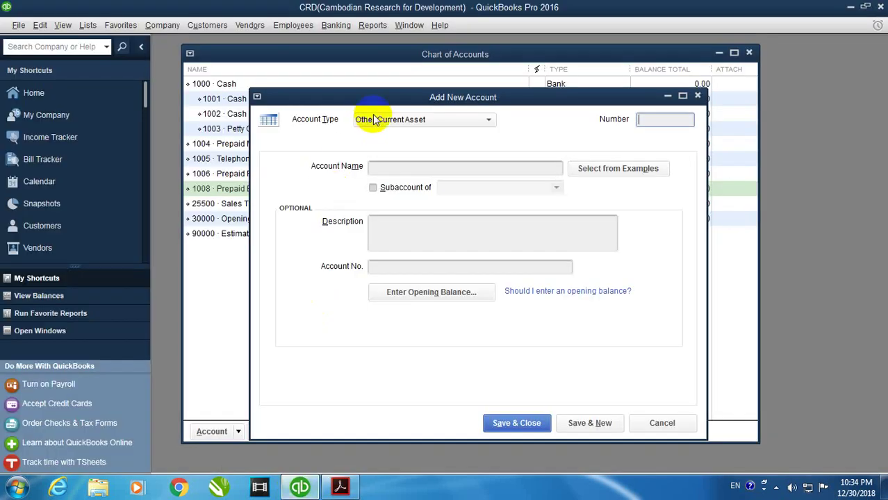
left_click(362, 120)
left_click(402, 183)
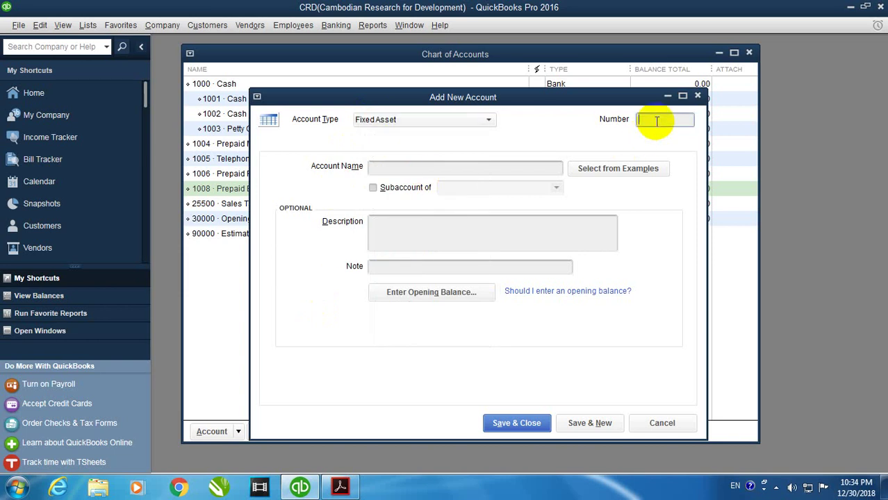
left_click(342, 488)
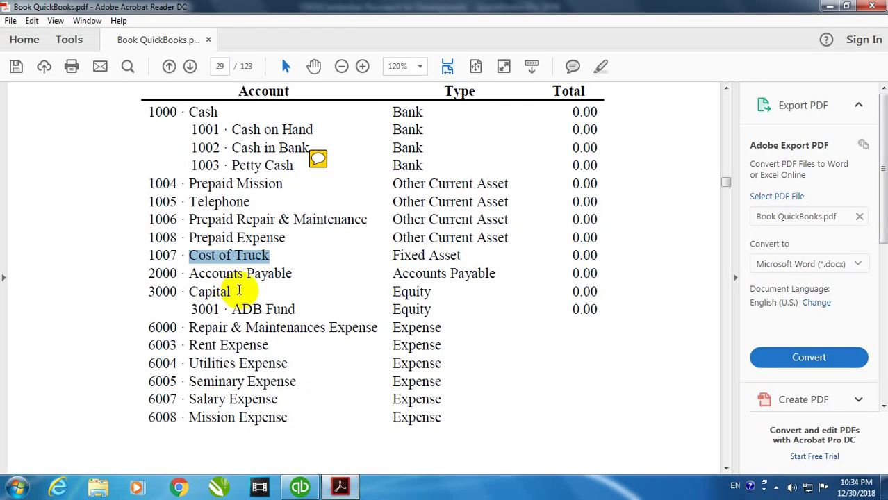
left_click(299, 488)
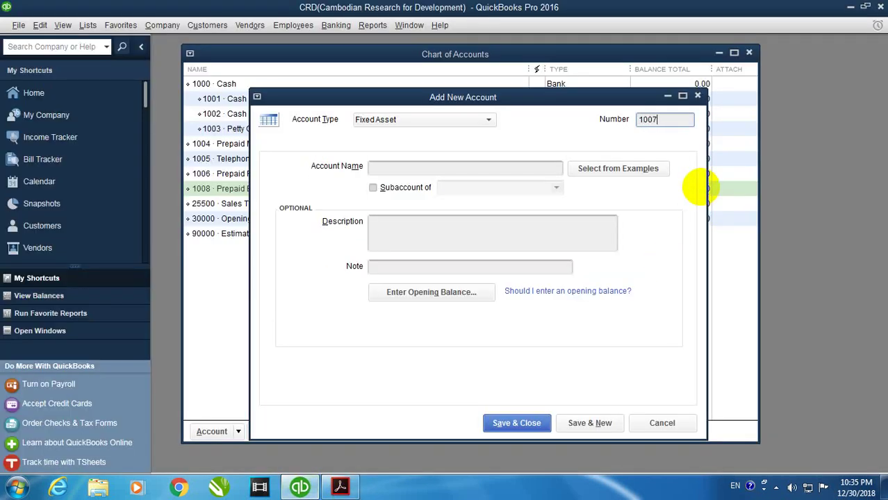
left_click(533, 169)
right_click(533, 169)
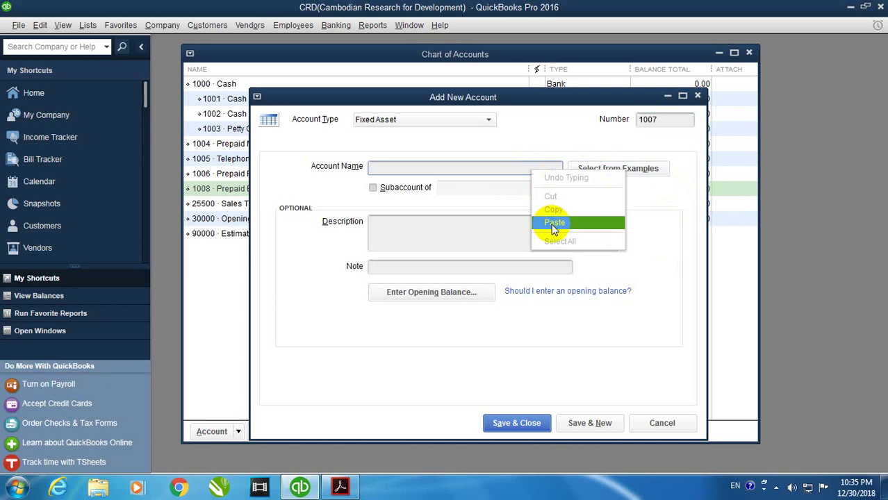
left_click(553, 223)
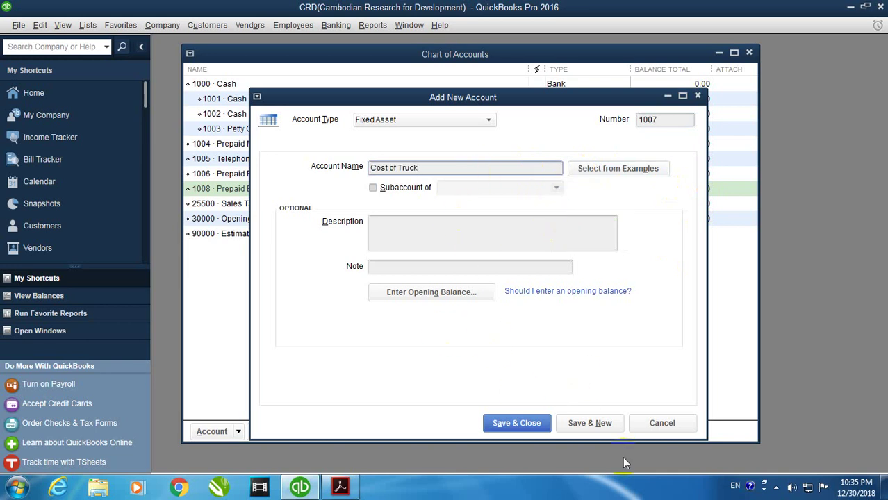
left_click(597, 423)
Switch to the PDF and copy the name Accounts Payable from its account table
left_click(340, 488)
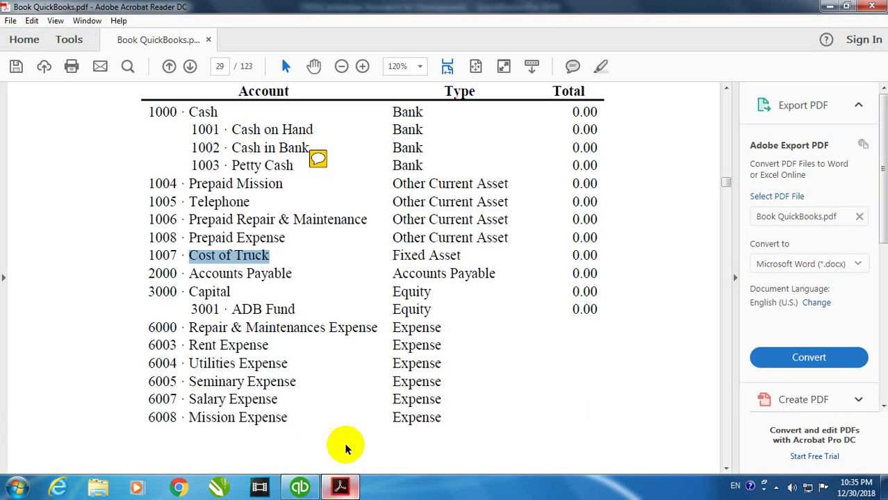
left_click_drag(190, 274, 292, 276)
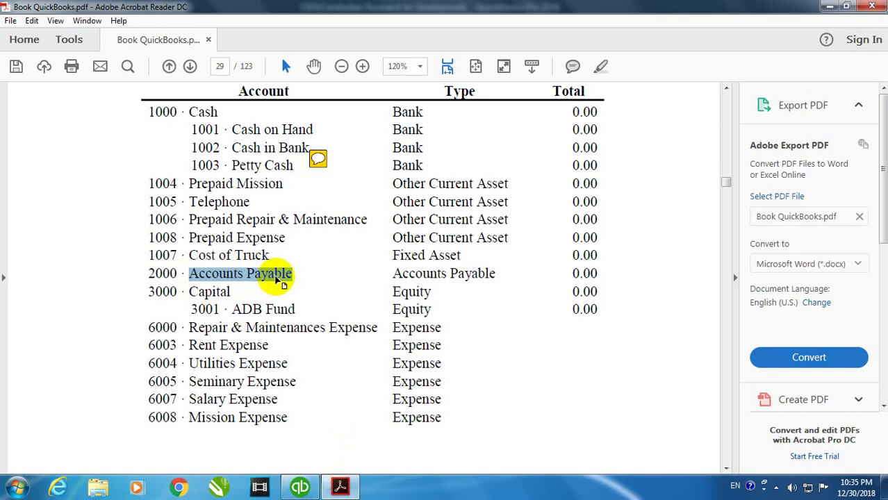
right_click(285, 279)
left_click(288, 288)
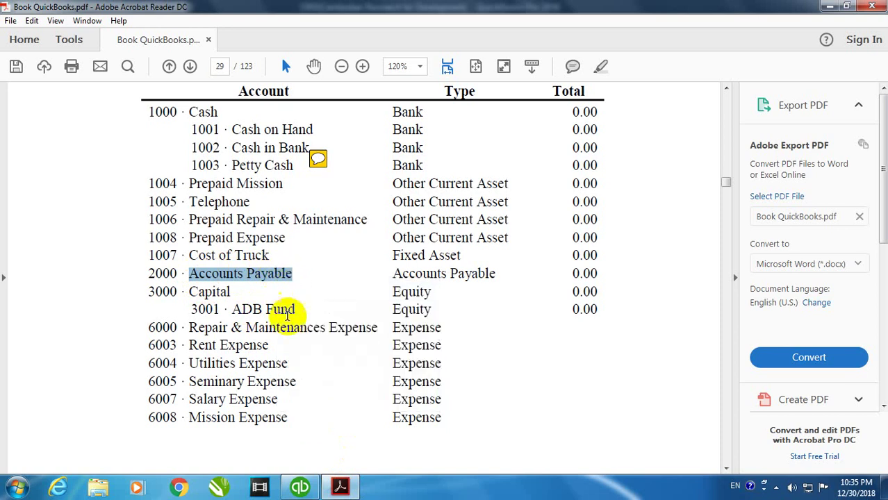
In QuickBooks, create Accounts Payable account 2000 with the pasted name Accounts Payable and save it, continuing with another new account
left_click(304, 488)
left_click(409, 119)
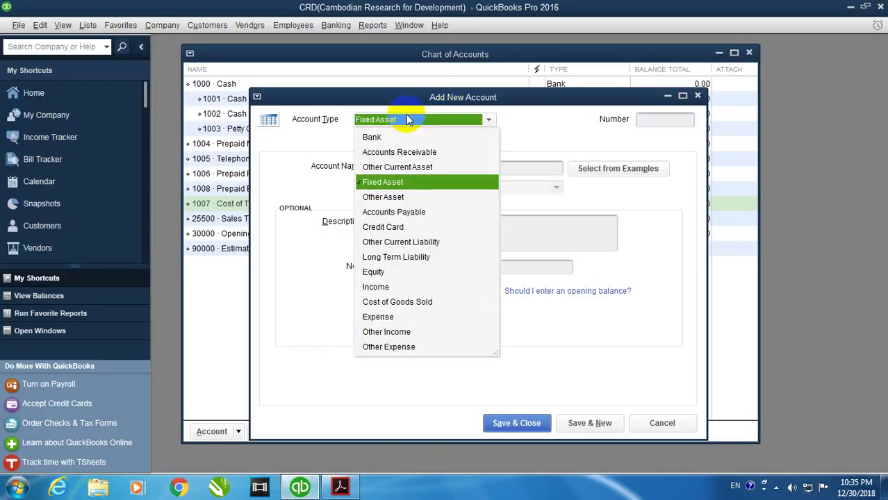
left_click(391, 212)
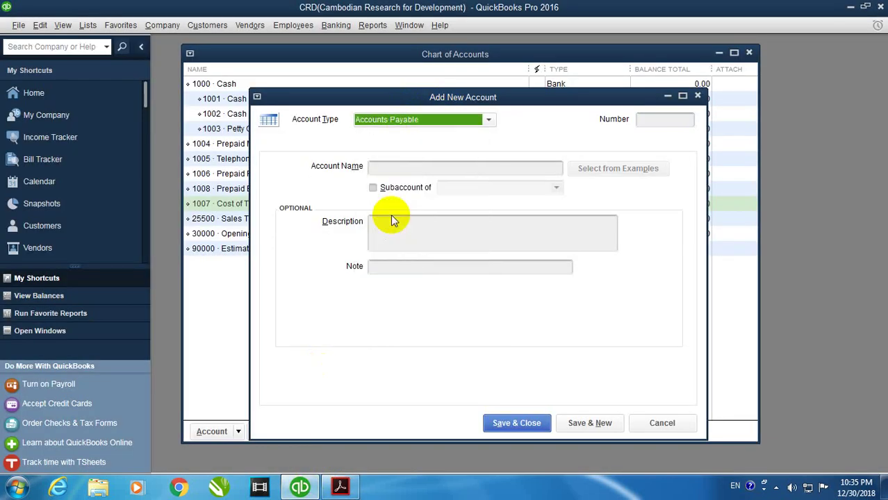
left_click(667, 121)
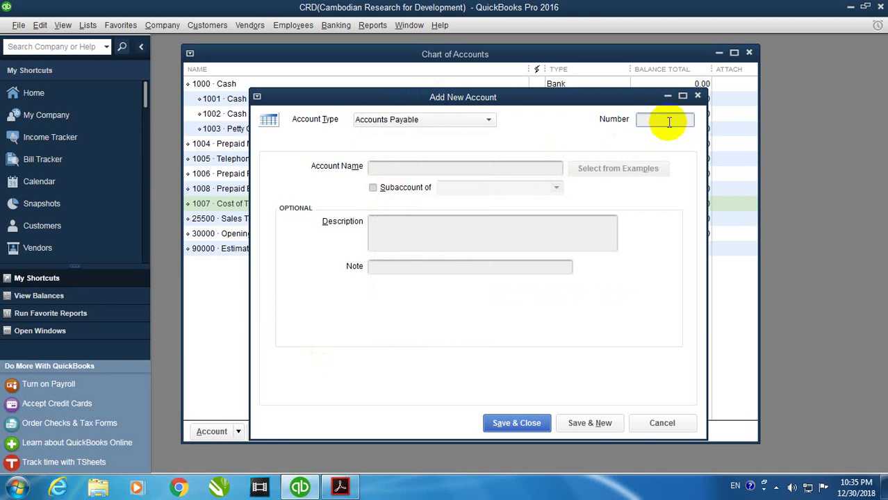
left_click(455, 174)
right_click(456, 173)
left_click(480, 226)
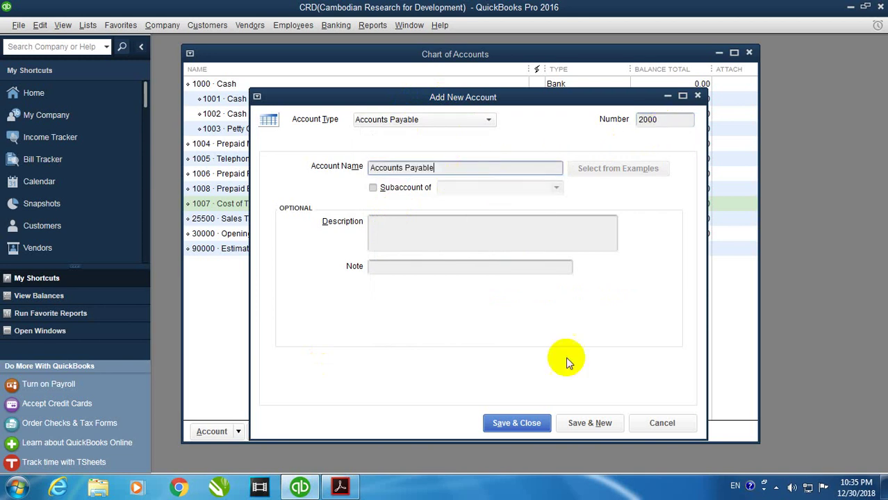
left_click(591, 432)
Switch to the PDF and copy the name Capital from its account table
left_click(339, 486)
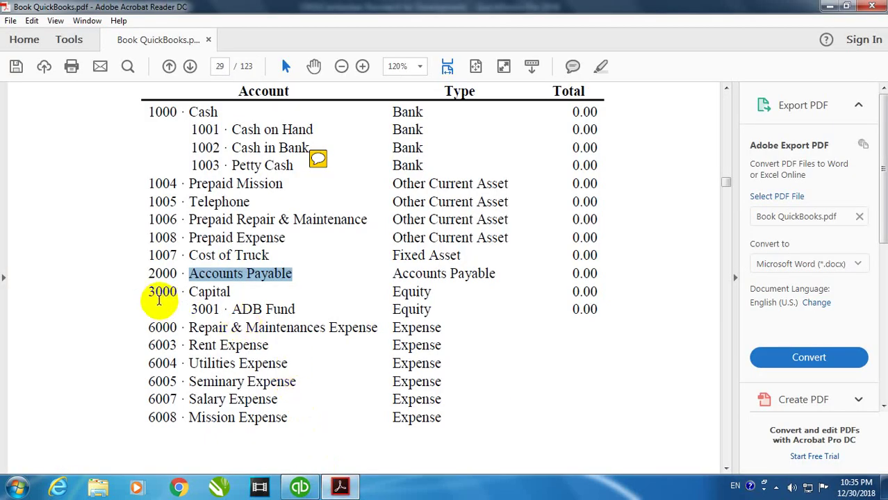
left_click_drag(175, 292, 148, 292)
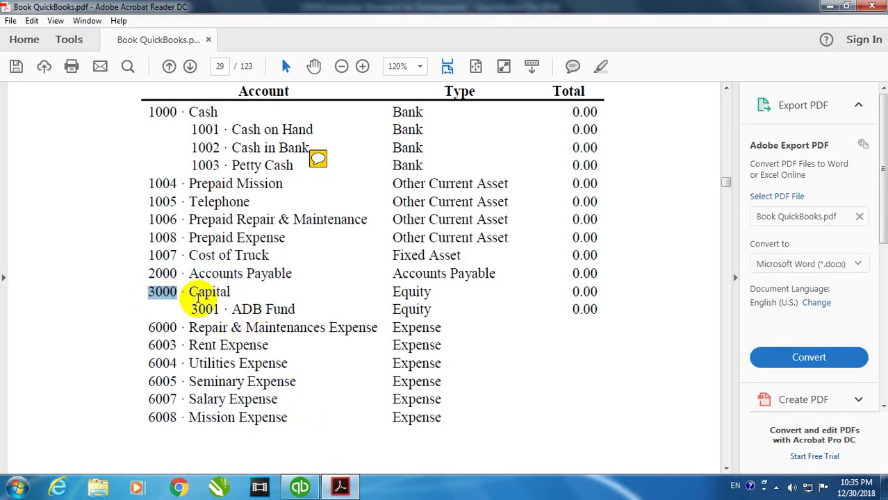
right_click(206, 299)
left_click(228, 313)
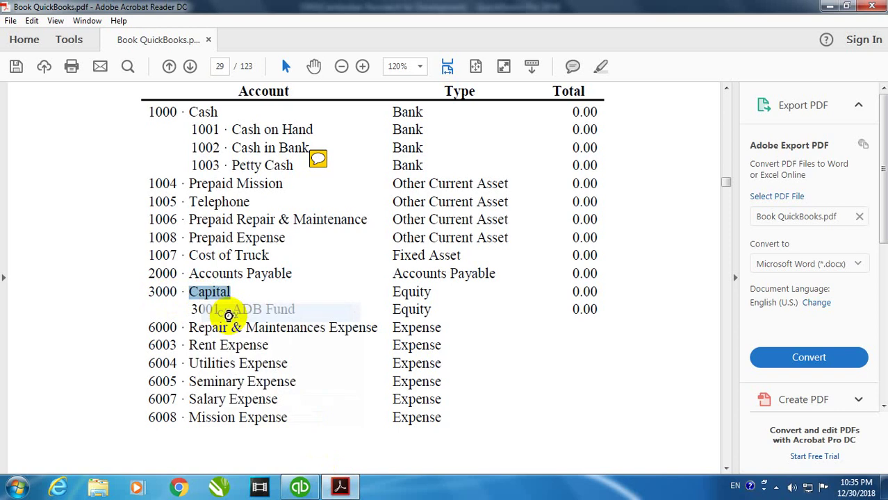
In QuickBooks, create Equity account 3000 with the pasted name Capital and save it, continuing with another new account
left_click(300, 487)
left_click(391, 121)
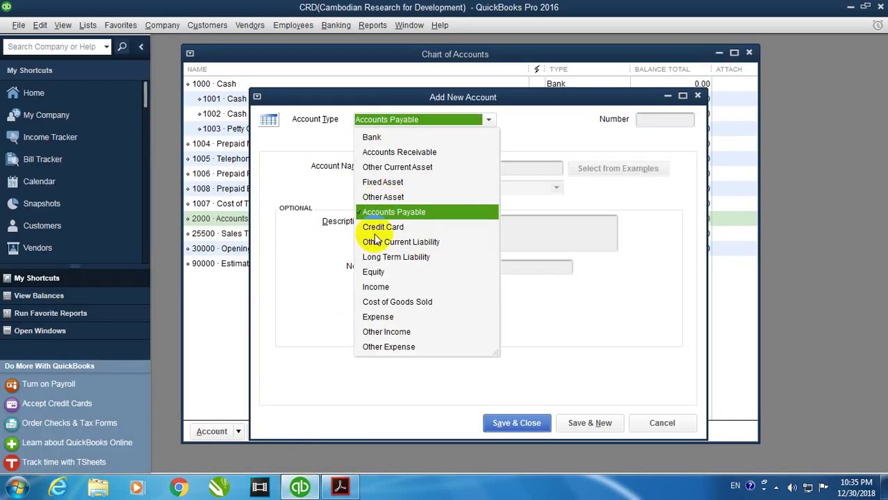
left_click(373, 272)
left_click(643, 119)
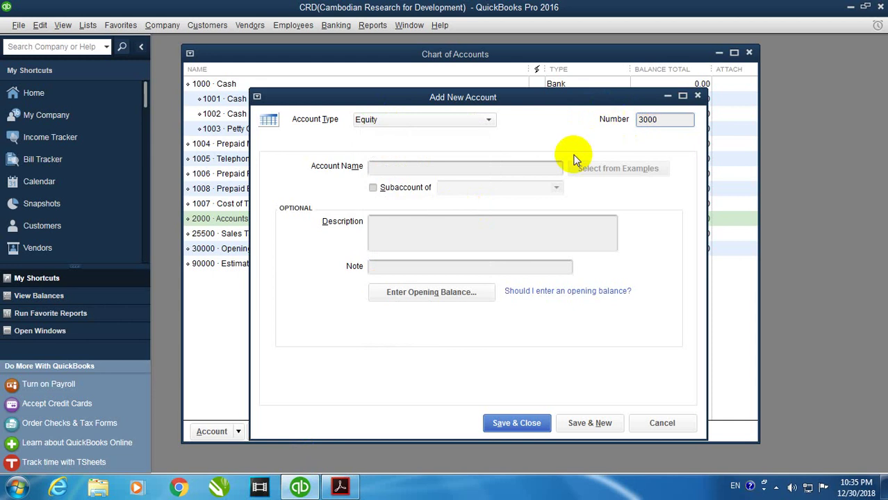
right_click(525, 167)
left_click(550, 219)
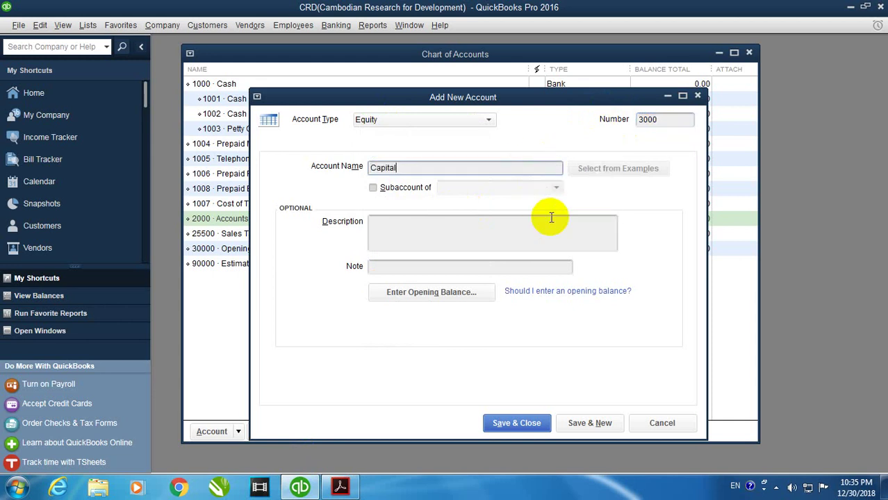
left_click(590, 424)
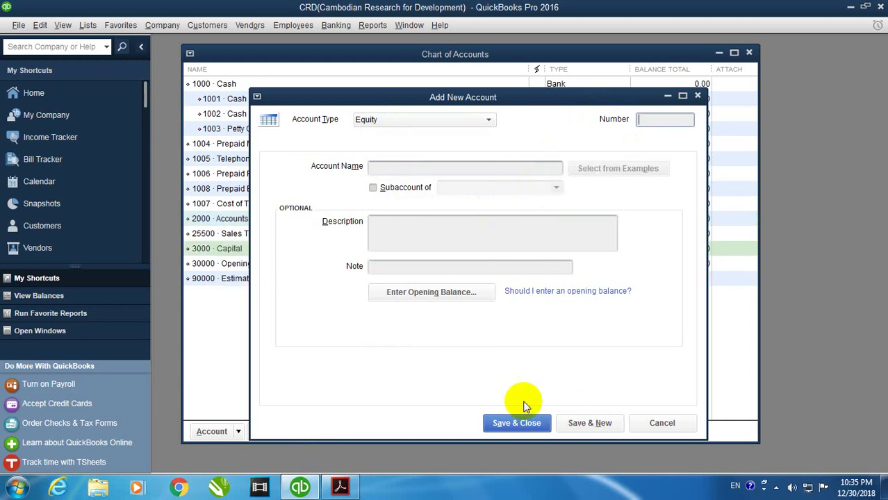
Switch to the PDF and copy the name ADB Fund from its account table
left_click(340, 487)
scroll(250, 250, "down", 2)
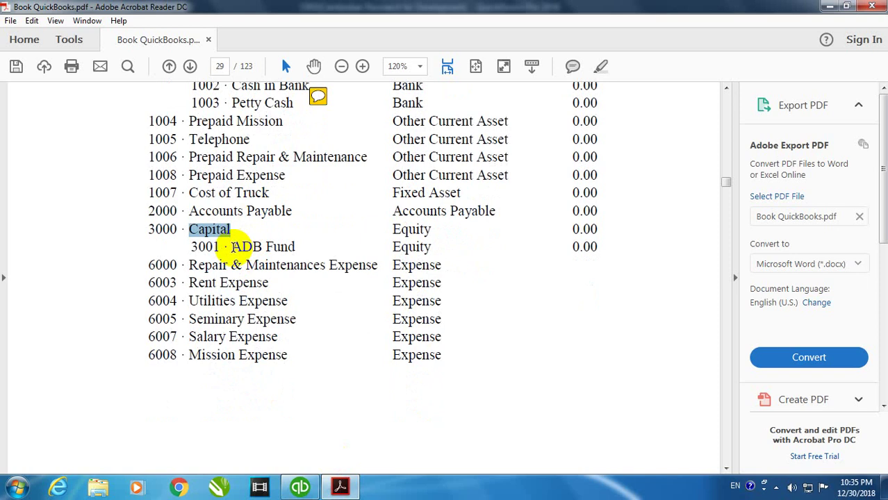
left_click_drag(233, 247, 291, 248)
right_click(291, 252)
left_click(310, 262)
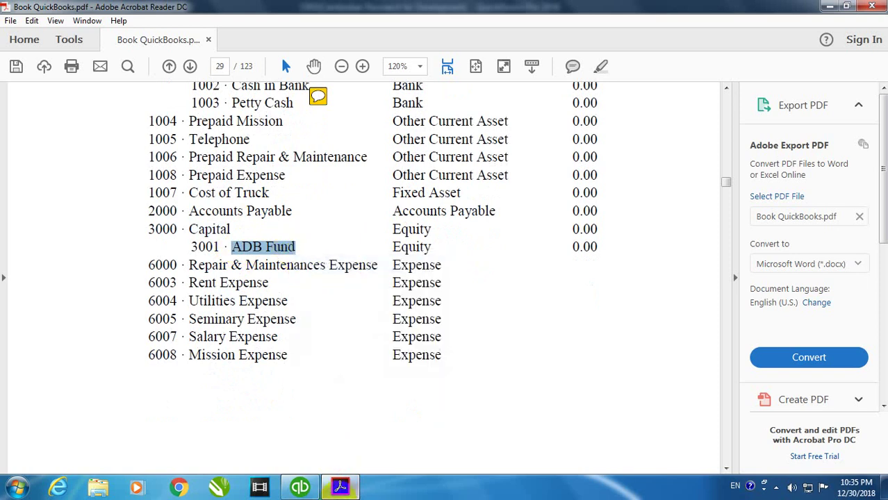
In QuickBooks, create Equity account 3001 with the pasted name ADB Fund as a subaccount of 3000 · Capital and save it, continuing with another
left_click(299, 487)
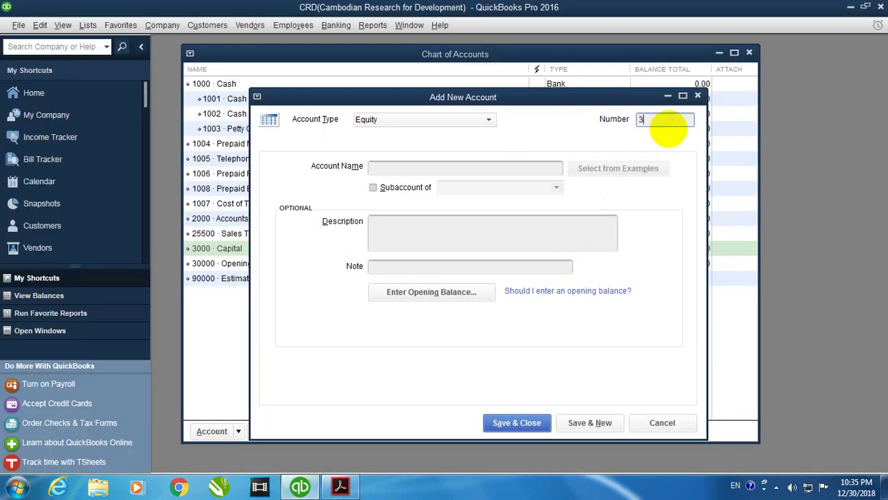
right_click(505, 169)
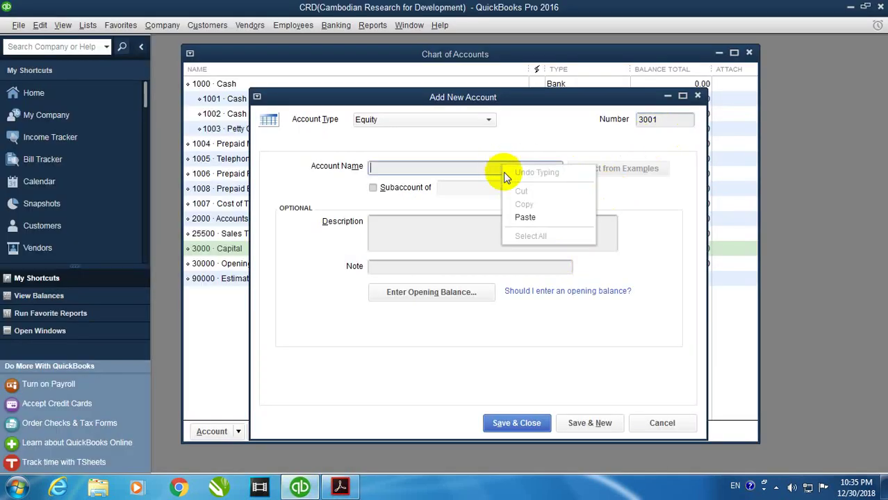
left_click(512, 214)
left_click(422, 202)
left_click(549, 188)
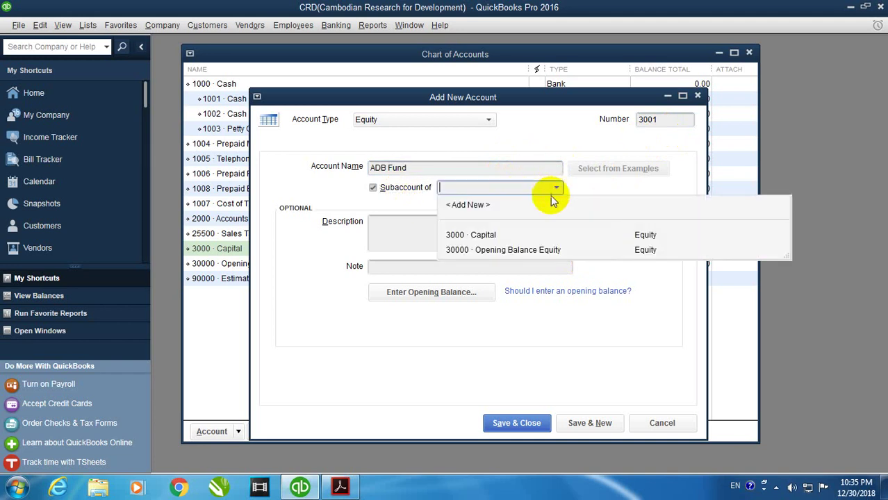
left_click(485, 237)
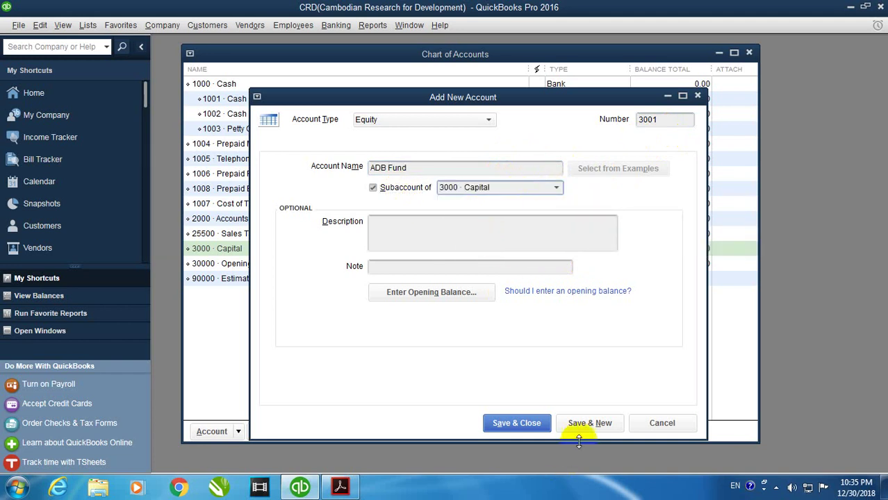
left_click(590, 423)
Switch to the PDF and copy the name Repair & Maintenances Expense from its account table
left_click(340, 486)
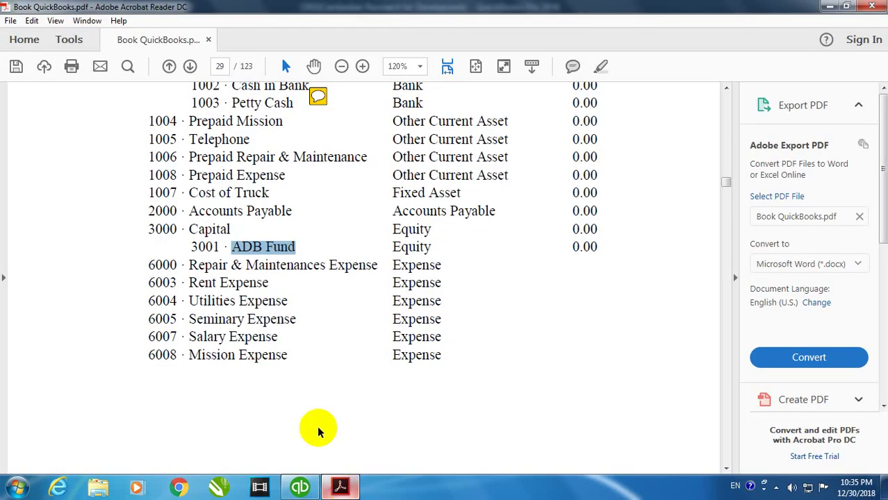
left_click(190, 266)
left_click_drag(226, 269, 378, 268)
right_click(378, 267)
left_click(386, 280)
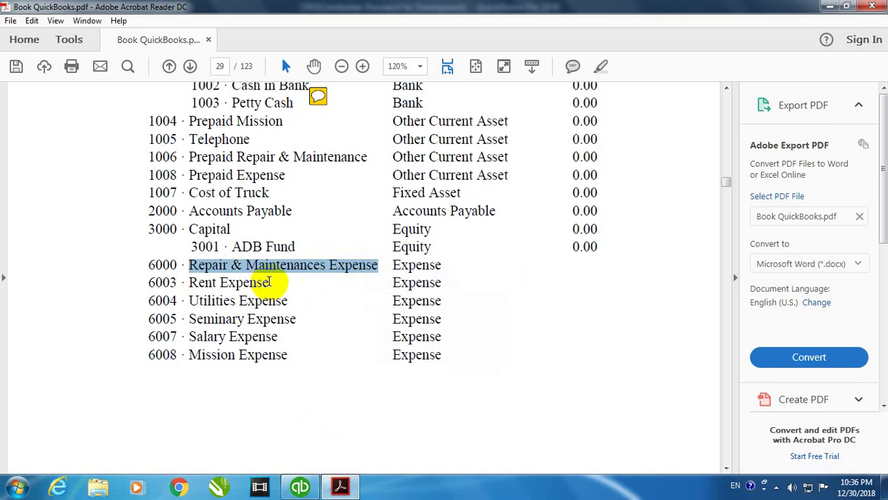
In QuickBooks, create Expense account 6000 with the pasted name Repair & Maintenances Expense and save it, continuing with another new account
left_click(299, 488)
left_click(445, 120)
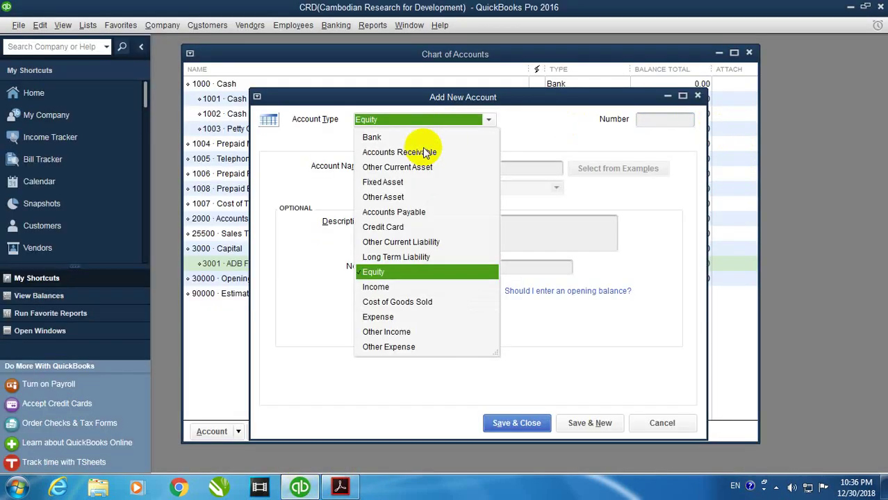
left_click(383, 317)
left_click(663, 122)
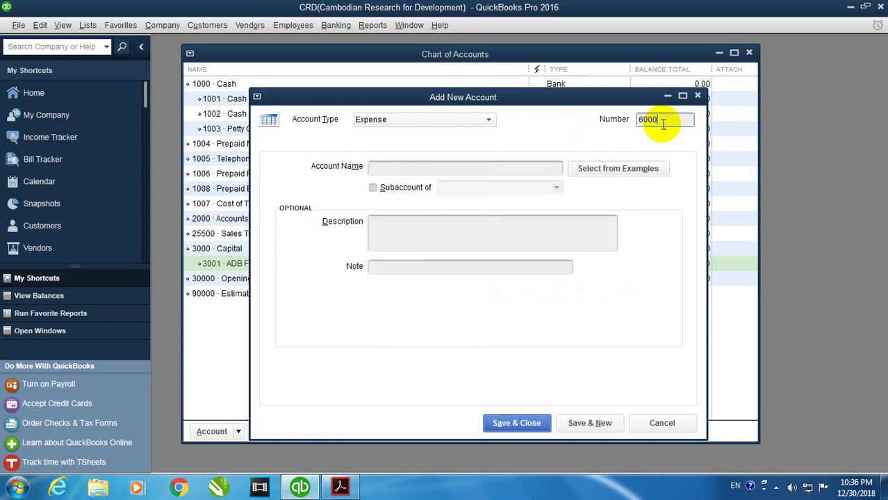
right_click(519, 168)
left_click(544, 214)
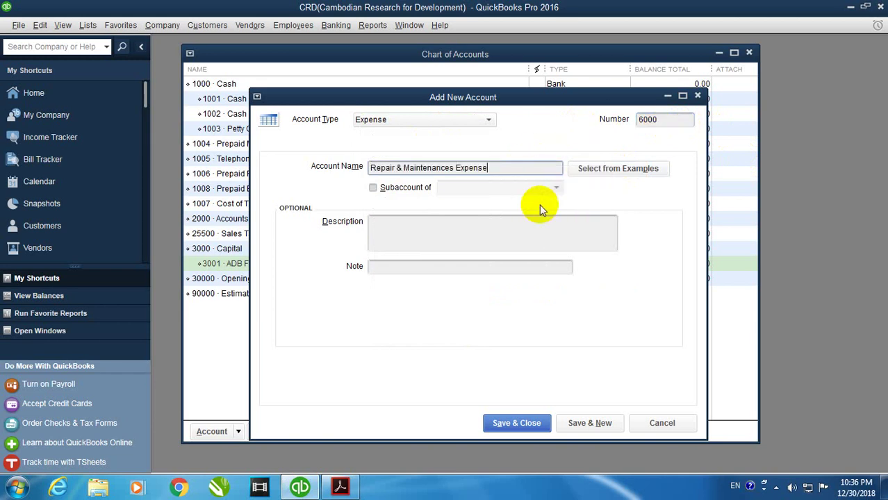
left_click(572, 421)
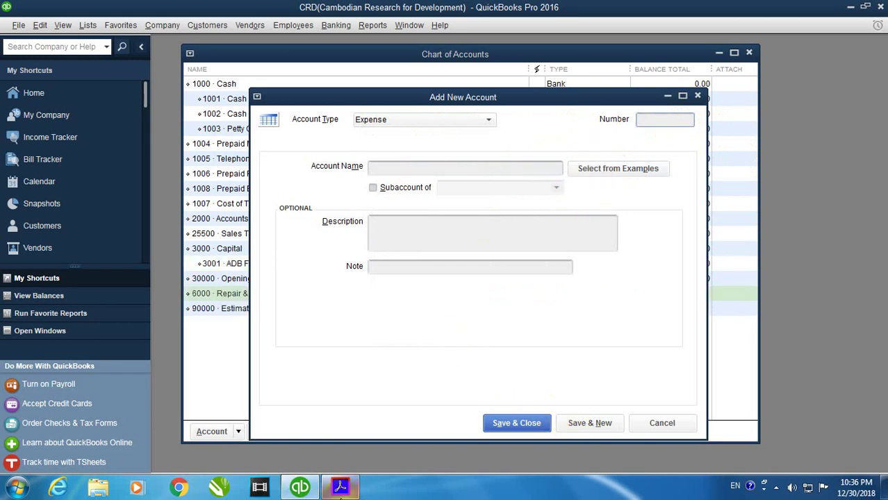
Switch to the PDF and copy the name Rent Expense from its account table
left_click(340, 489)
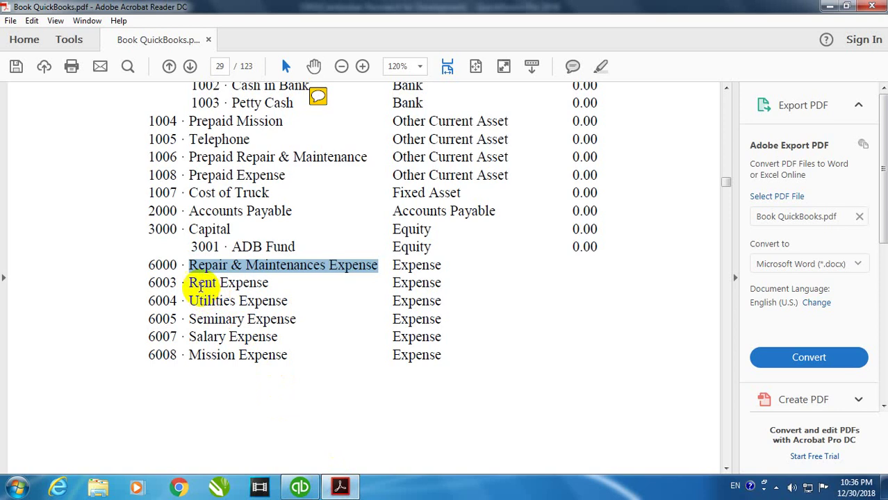
left_click_drag(190, 285, 268, 283)
right_click(268, 283)
left_click(251, 419)
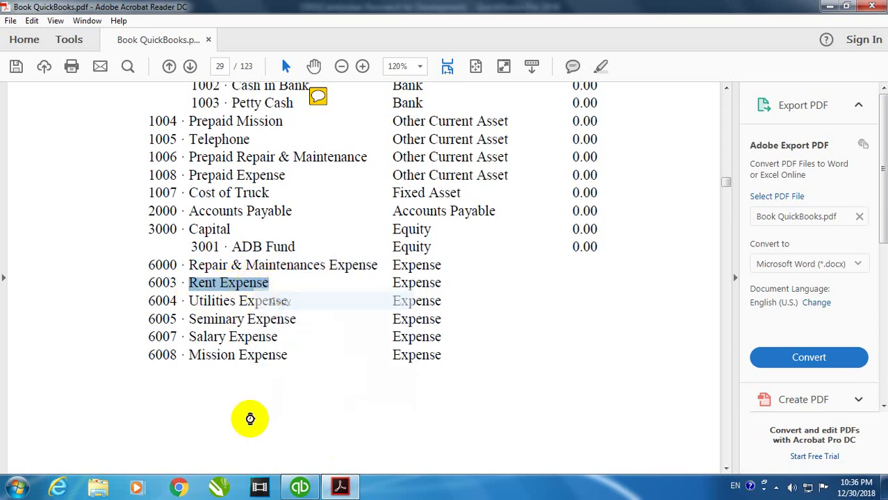
In QuickBooks, number the new Expense account 6003, paste Rent Expense as its name, and save it, continuing with another new account
left_click(301, 487)
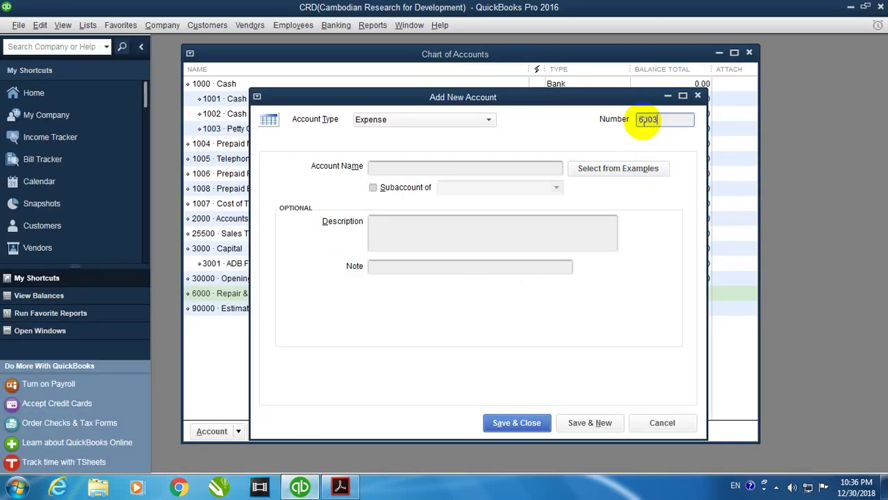
right_click(484, 166)
left_click(512, 219)
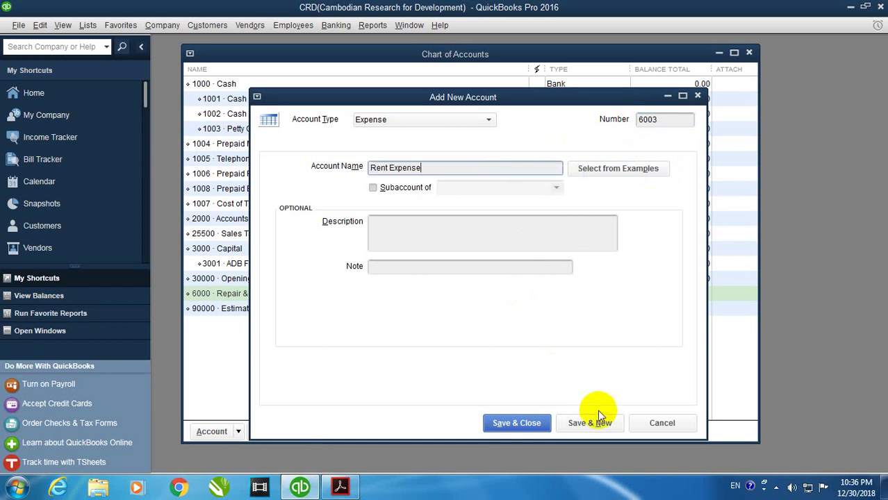
left_click(593, 423)
Switch to the PDF and copy the name Utilities Expense from its account table
left_click(340, 487)
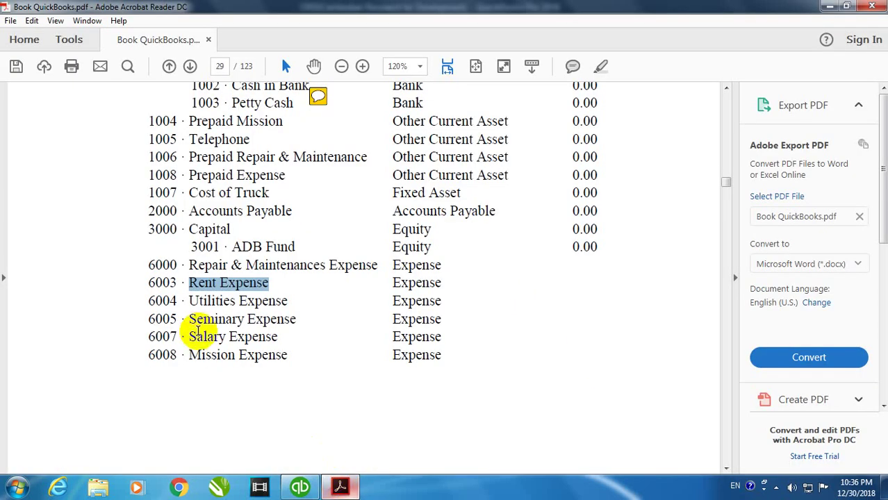
left_click_drag(189, 301, 285, 303)
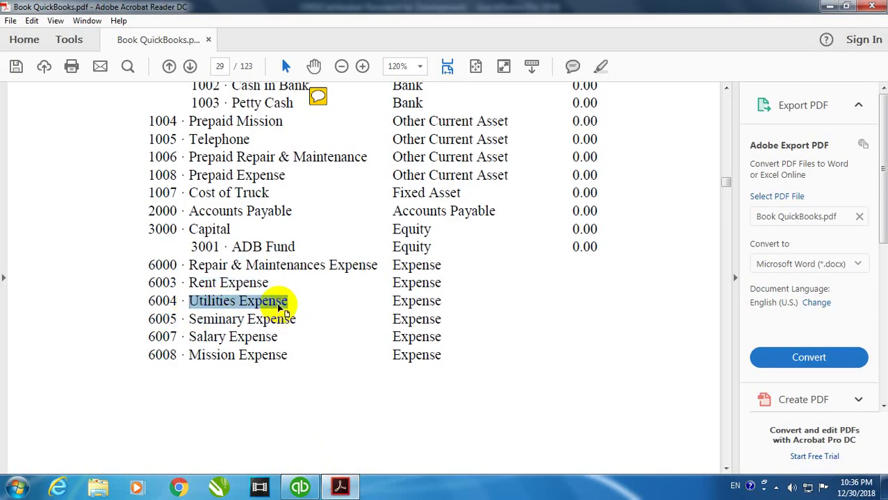
right_click(285, 306)
left_click(300, 319)
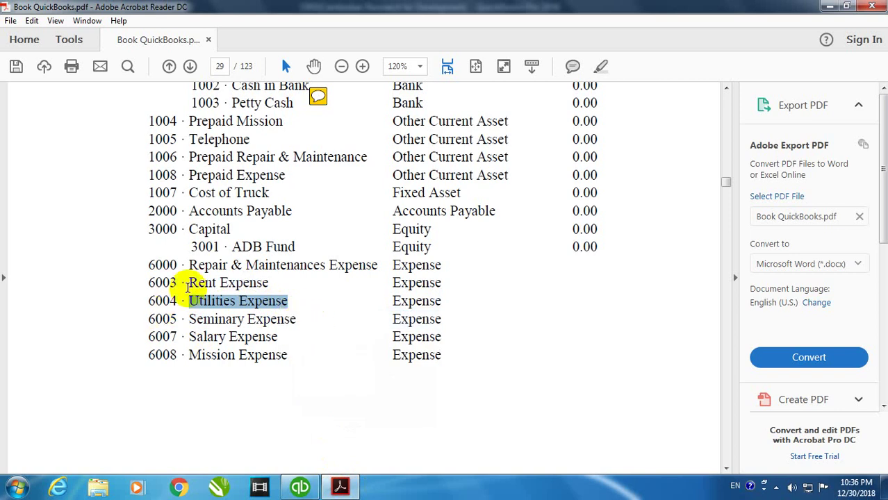
In QuickBooks, number the new Expense account 6004, paste Utilities Expense as its name, and save it, continuing with another new account
left_click(305, 484)
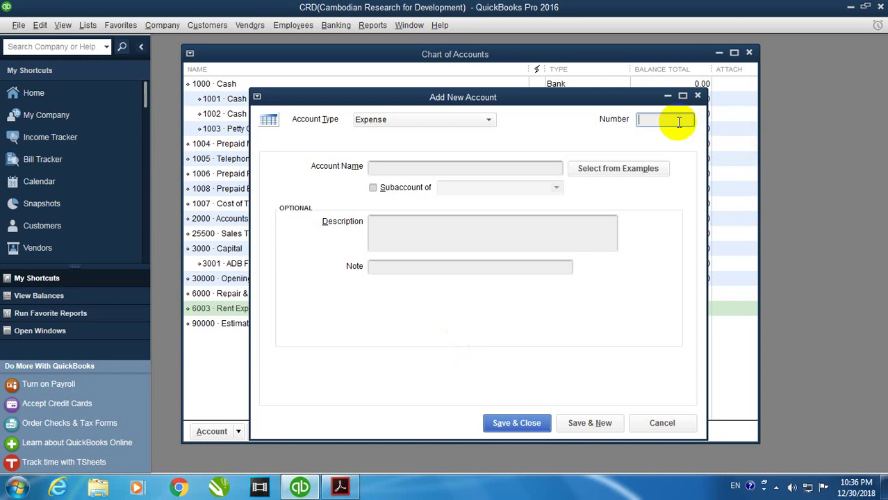
right_click(507, 171)
left_click(550, 221)
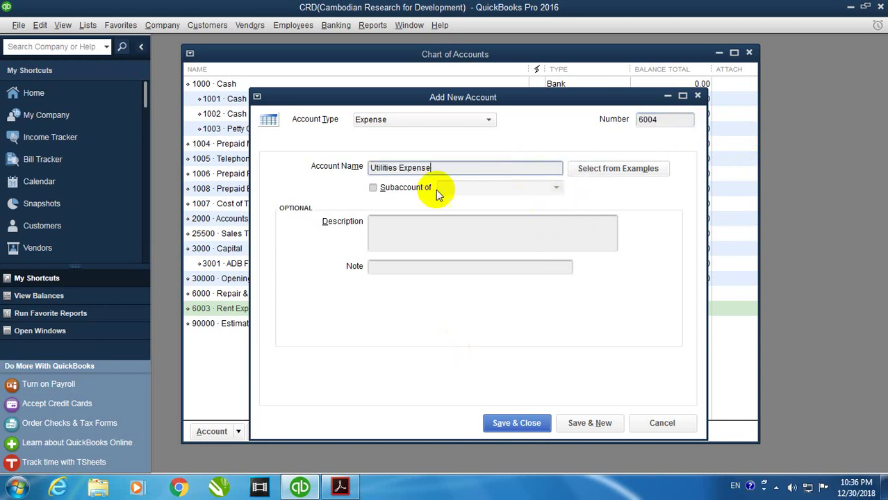
left_click(587, 426)
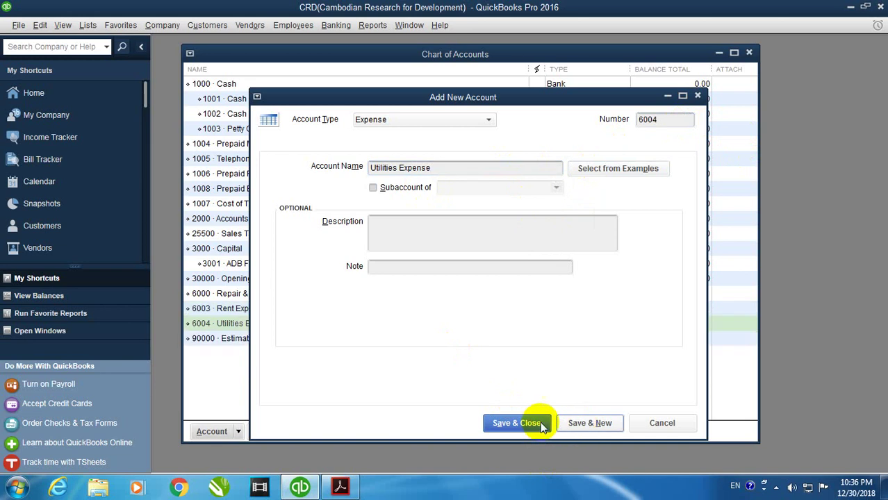
Switch to the PDF and copy the name Seminary Expense from its account table
left_click(340, 489)
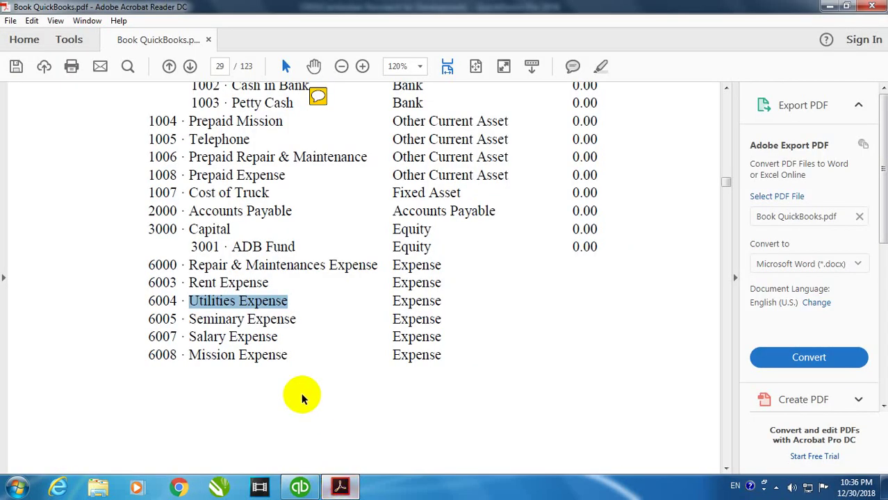
left_click_drag(194, 321, 285, 321)
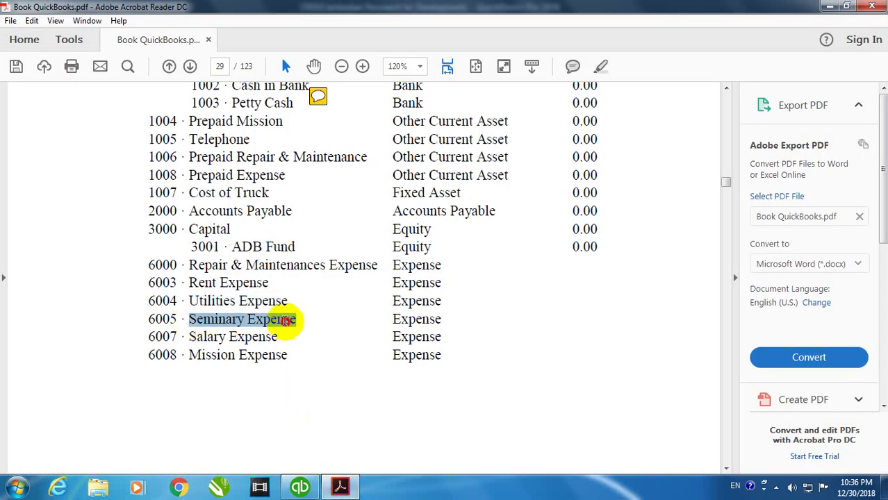
right_click(289, 324)
left_click(311, 337)
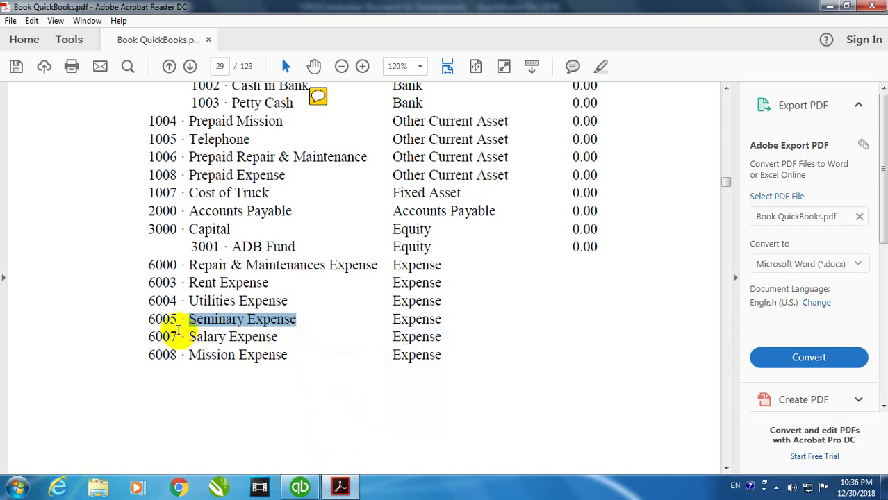
In QuickBooks, number the new Expense account 6005, paste Seminary Expense as its name, and save it, continuing with another new account
left_click(300, 487)
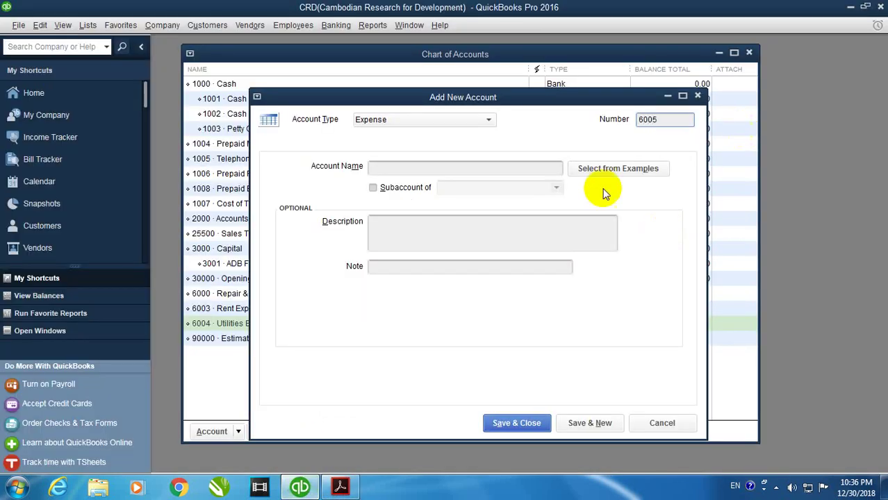
right_click(536, 170)
left_click(569, 222)
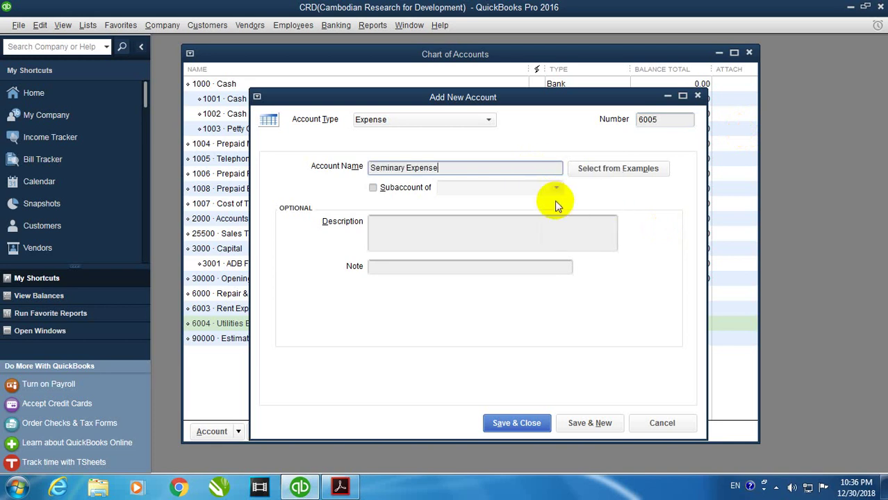
left_click(588, 422)
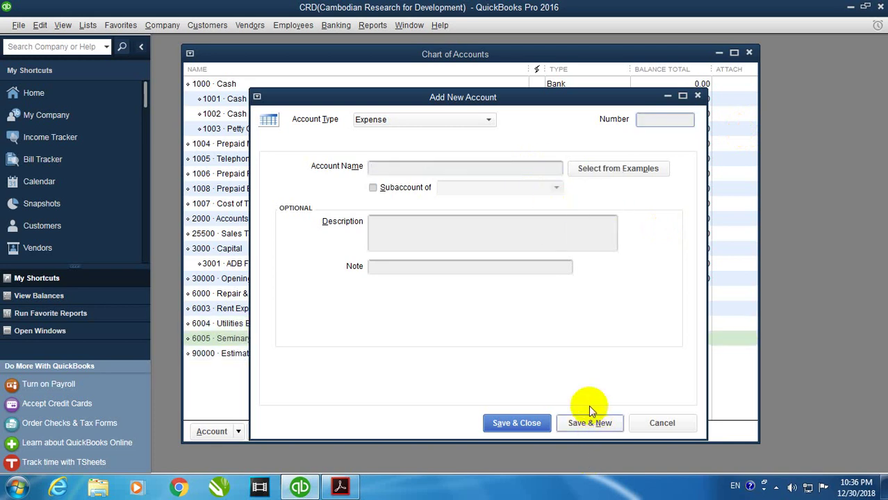
Switch to the PDF and copy the name Salary Expense from its account table
left_click(340, 487)
left_click_drag(189, 340, 254, 341)
right_click(251, 341)
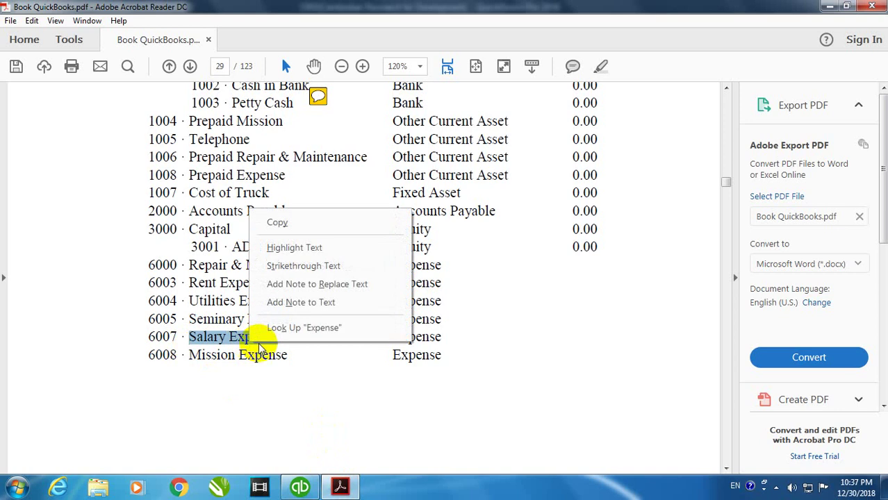
left_click(216, 292)
In QuickBooks, number the new Expense account 6007, paste Salary Expense as its name, and save it, continuing with another new account
left_click(299, 489)
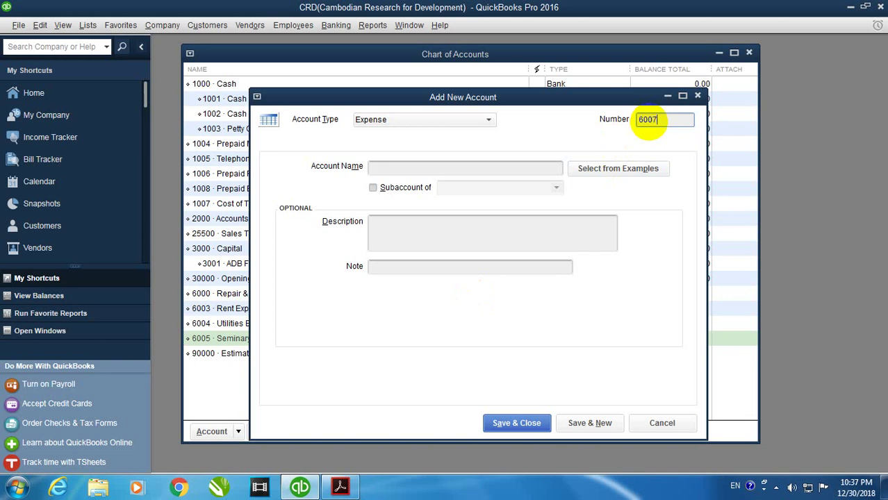
right_click(428, 170)
left_click(459, 213)
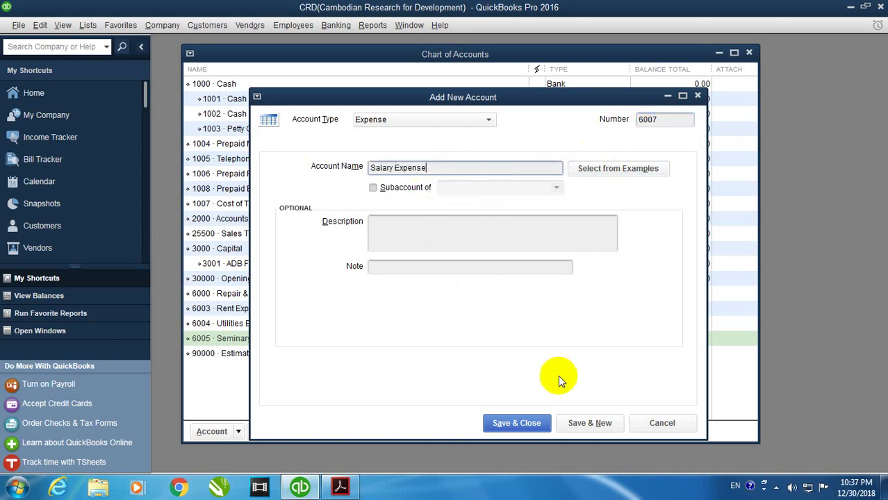
left_click(590, 423)
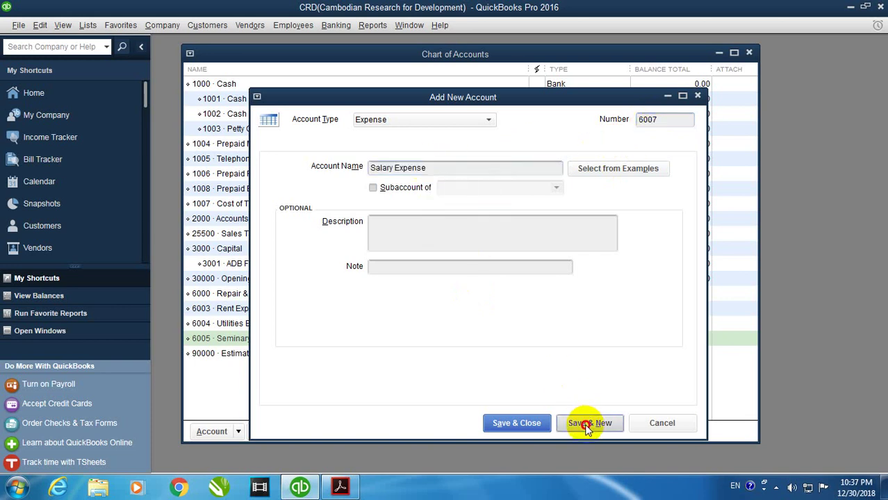
Switch to the PDF and copy the name Mission Expense from its account table
left_click(345, 488)
left_click_drag(189, 356, 266, 356)
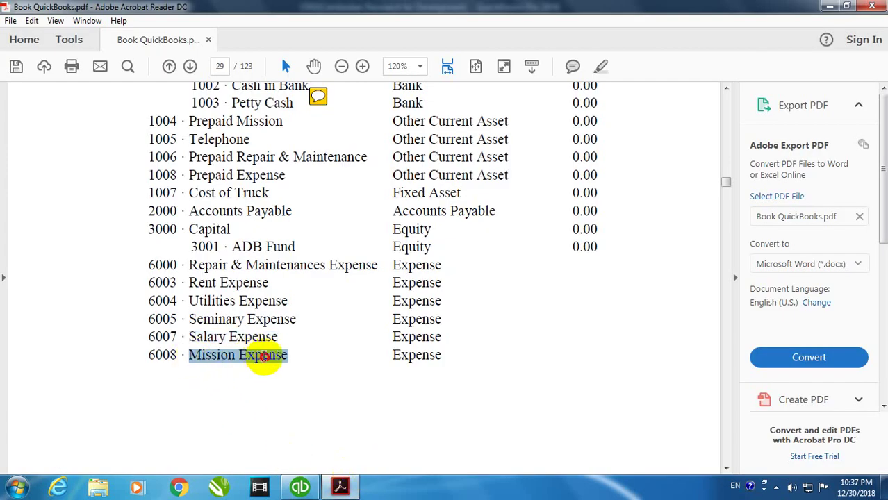
right_click(265, 356)
left_click(297, 236)
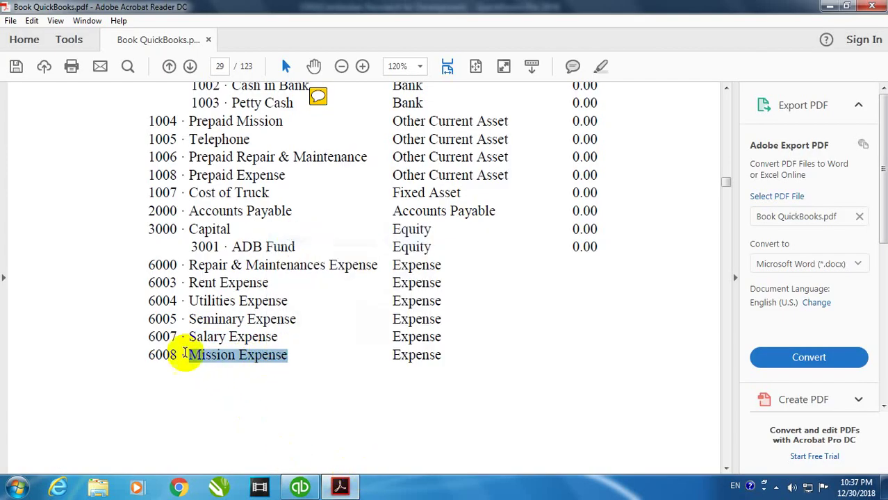
In QuickBooks, number the new Expense account 6008, paste Mission Expense as its name, save it, and leave the account creation window
left_click(300, 488)
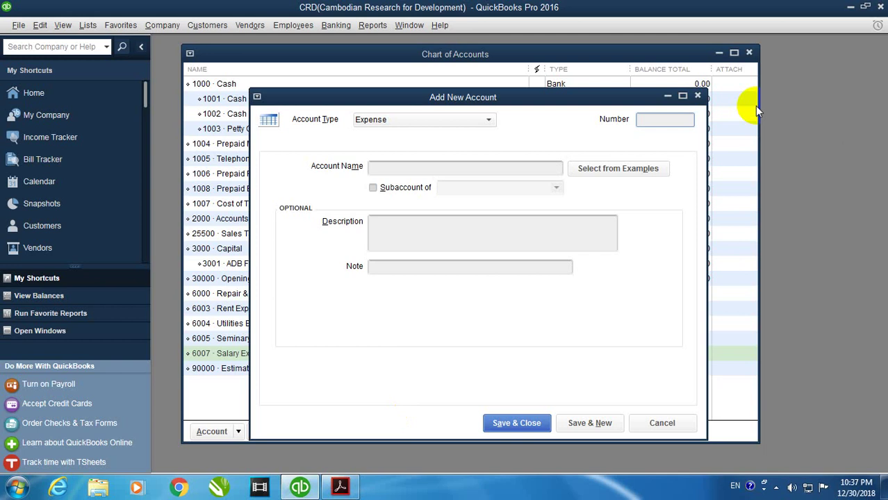
type("6008")
right_click(475, 171)
left_click(496, 221)
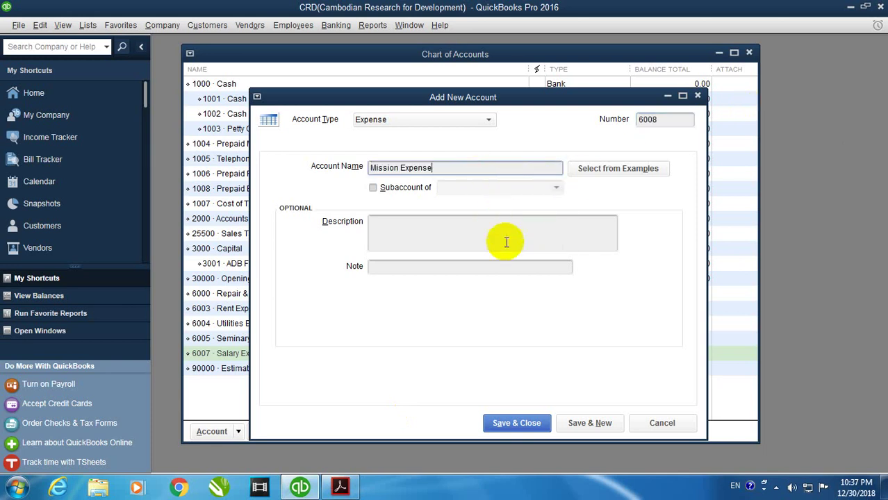
left_click(583, 425)
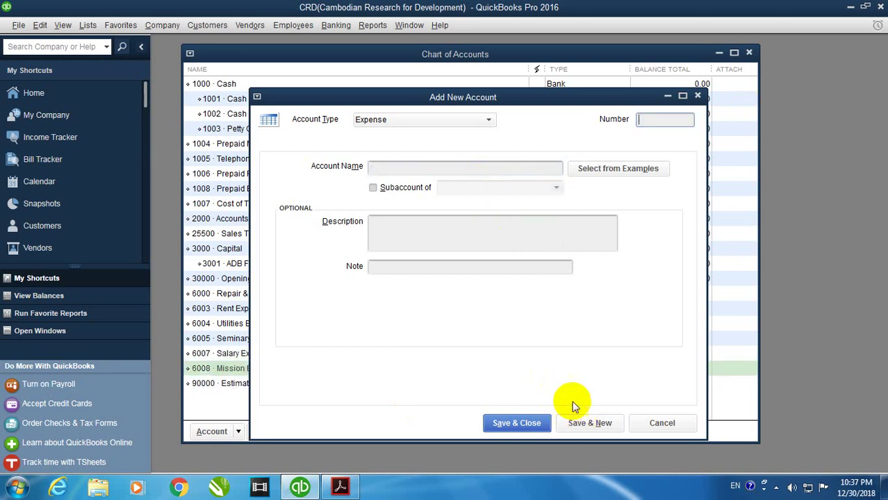
left_click(698, 96)
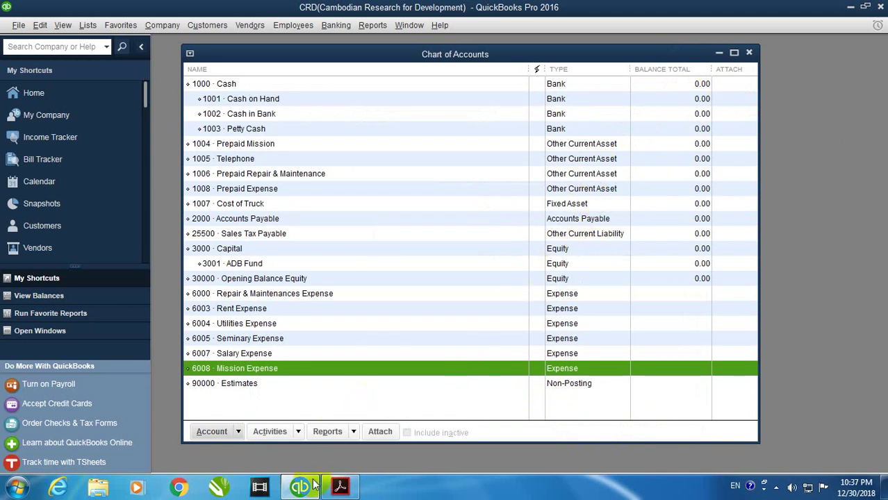
Switch to the PDF and delete the sticky-note comment beside Cash in Bank and Petty Cash in the account table
left_click(349, 490)
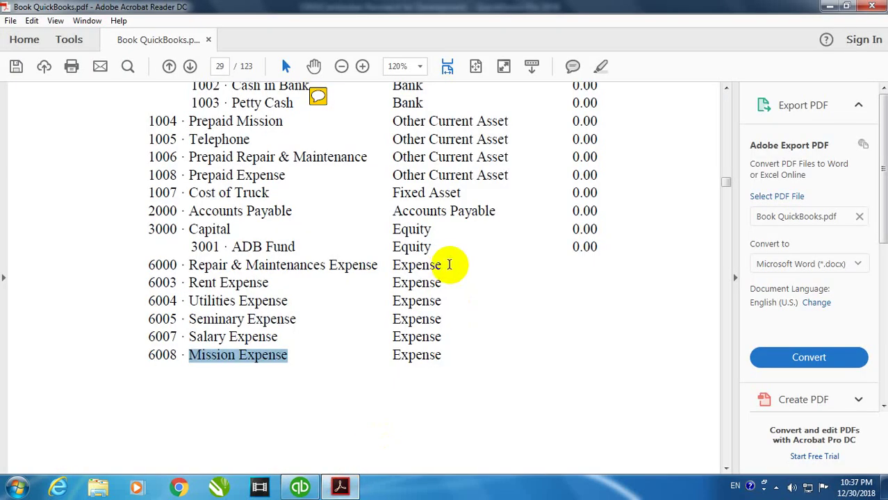
scroll(447, 265, "up", 2)
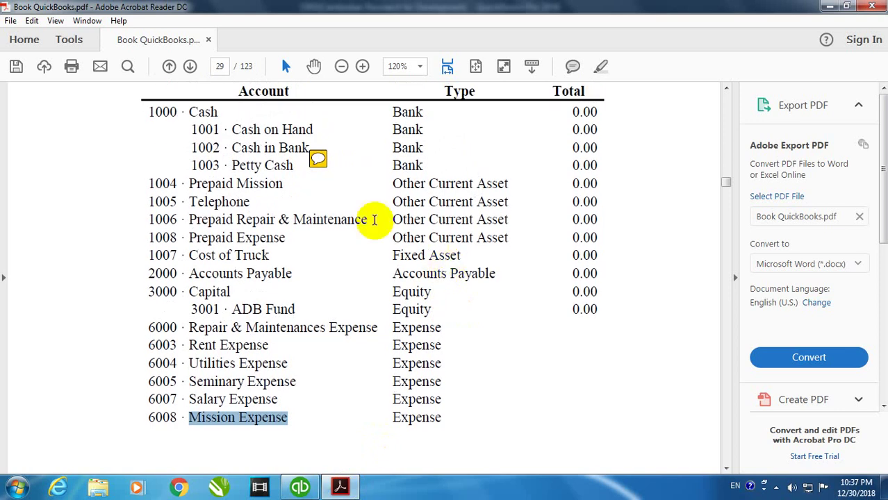
left_click(318, 158)
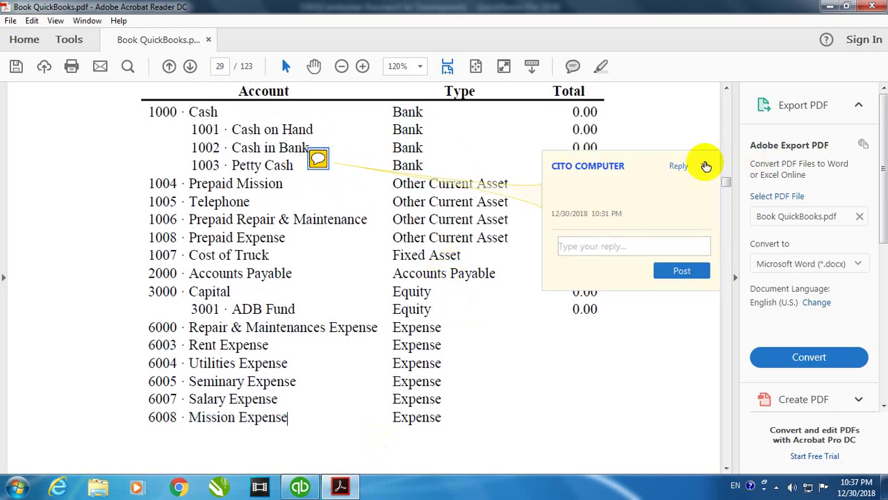
left_click(705, 166)
right_click(318, 158)
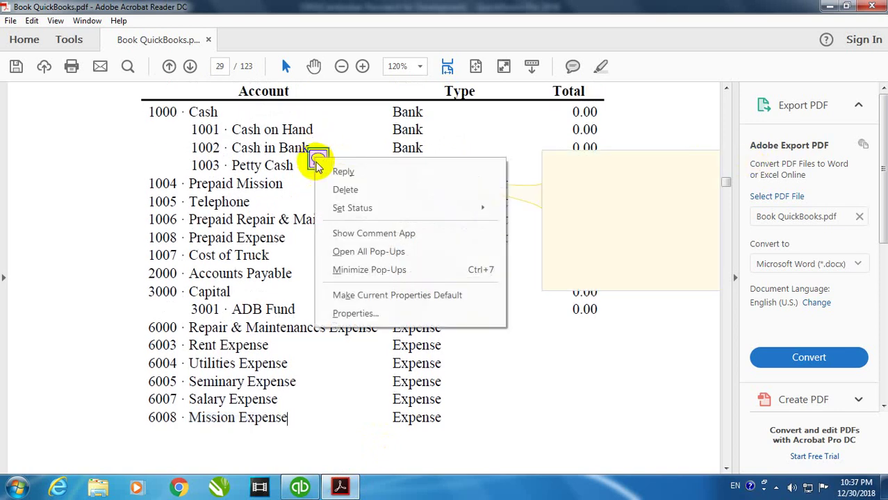
left_click(341, 189)
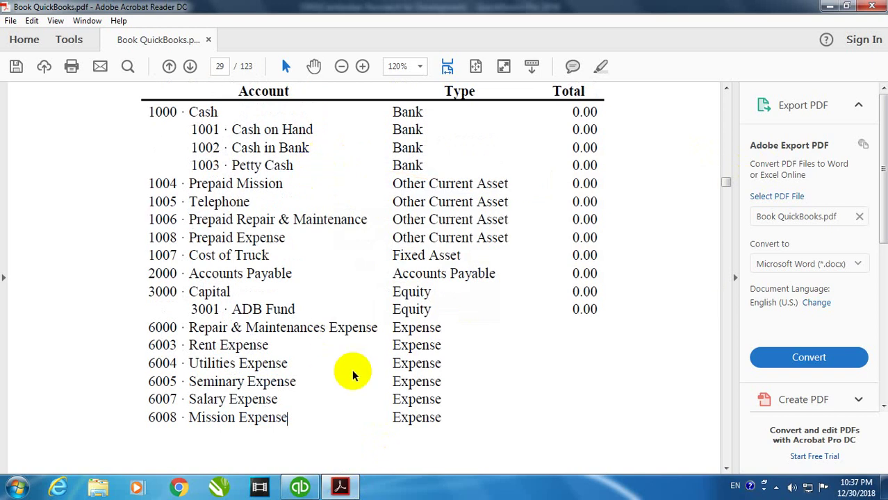
Examine exercise 3 on page 30 of the PDF, which lists the transactions for Make General Journal Entries
scroll(355, 369, "down", 10)
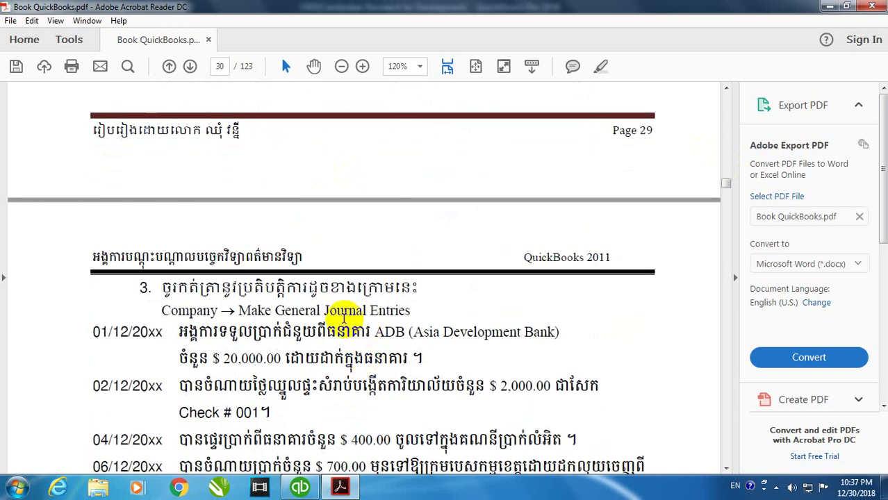
scroll(327, 288, "down", 5)
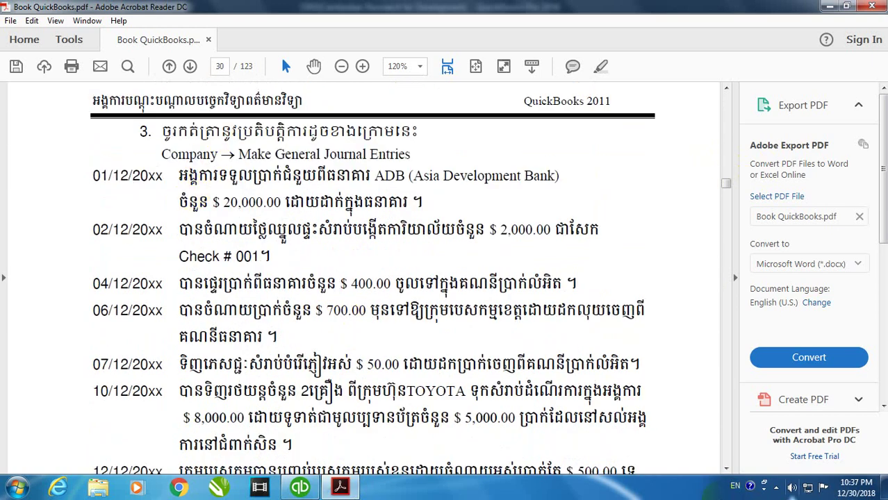
left_click(777, 487)
left_click(324, 359)
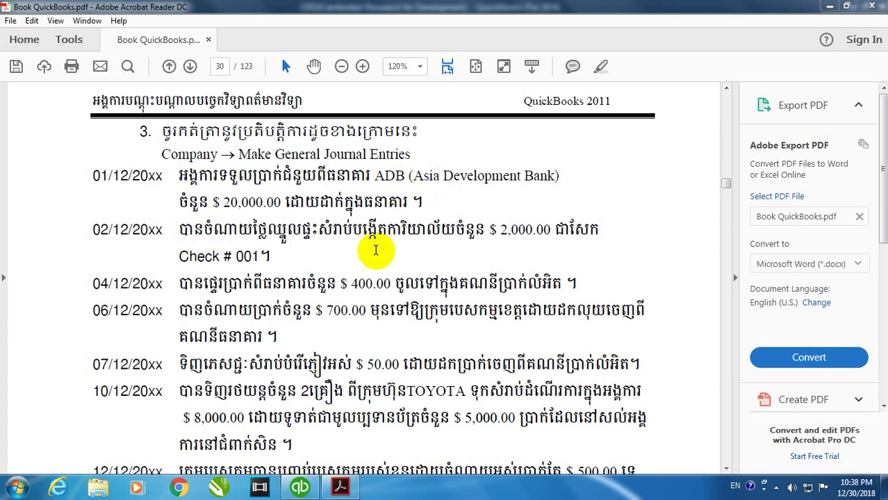
In QuickBooks, close the Chart of Accounts and open Make General Journal Entries, turning off future display of the entry-numbering message
left_click(303, 488)
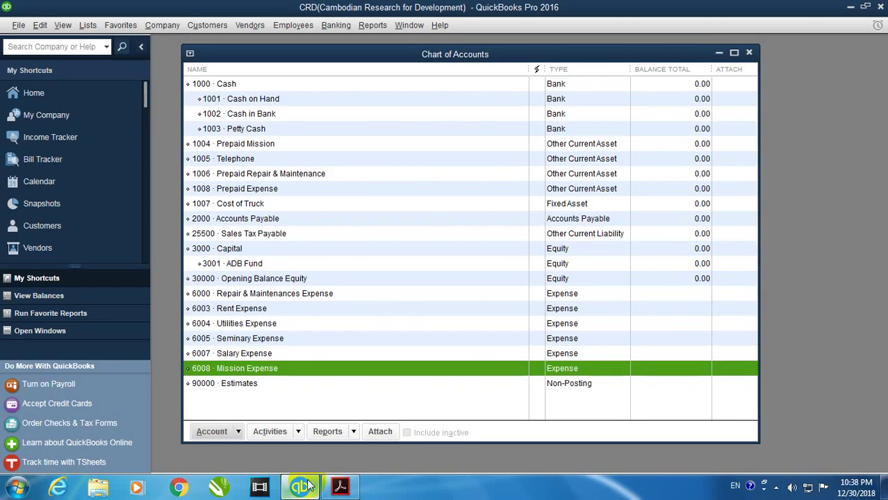
left_click(750, 54)
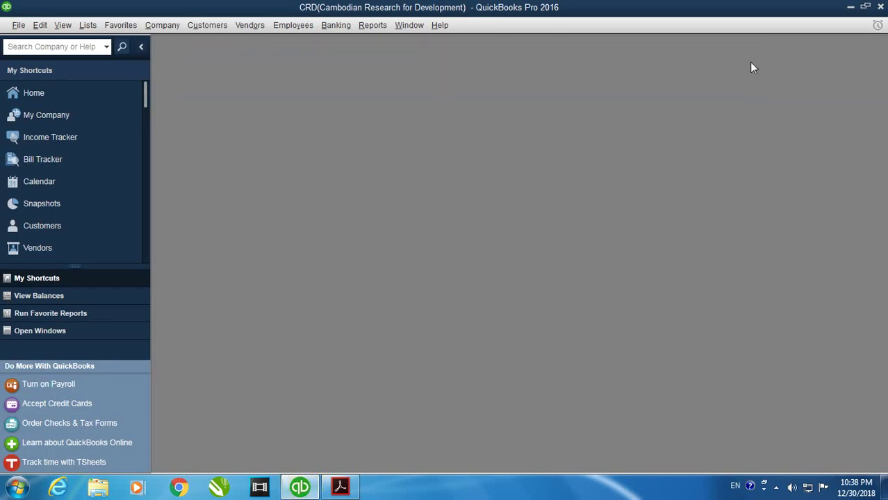
left_click(175, 31)
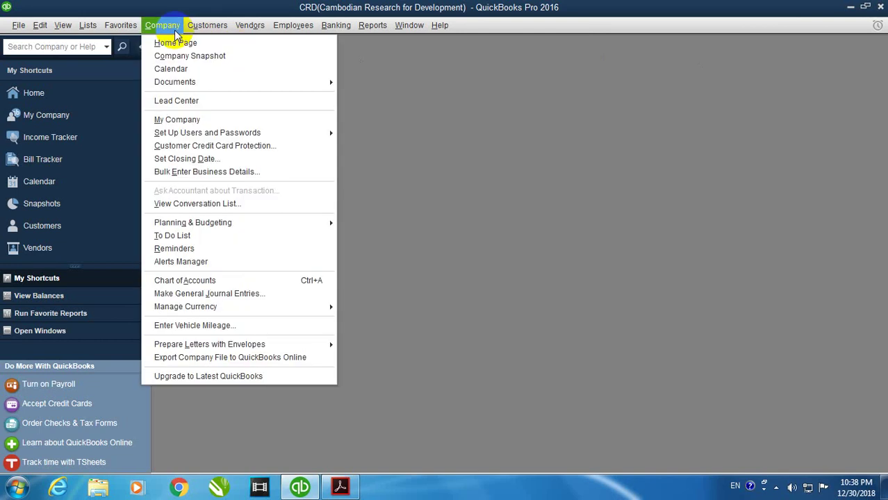
left_click(186, 298)
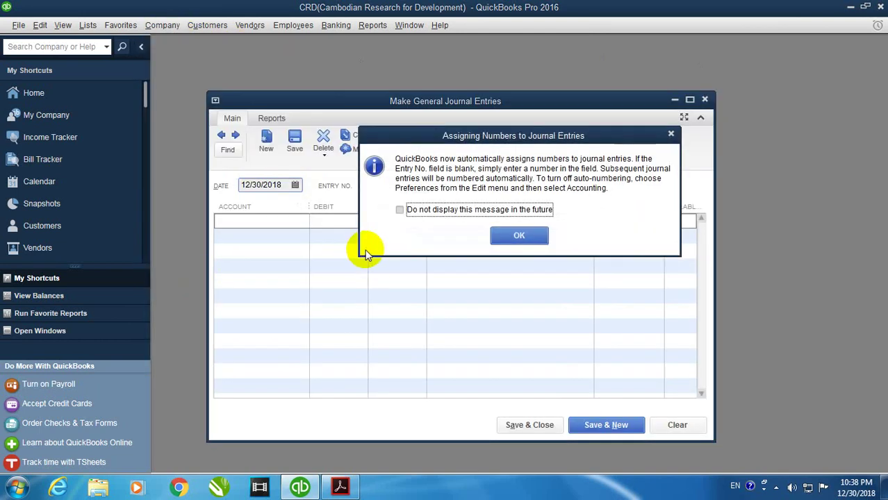
left_click(402, 210)
left_click(532, 240)
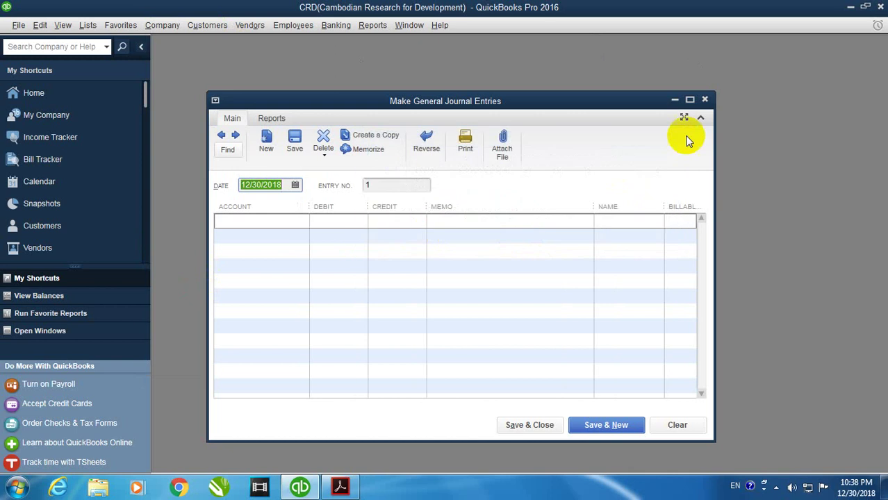
Maximize the Make General Journal Entries window and set the entry's date to 12/01/2018
left_click(691, 101)
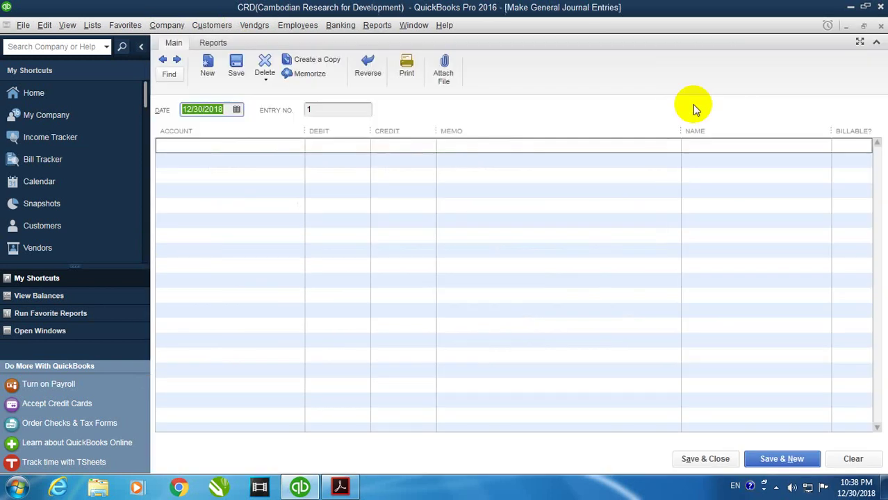
left_click(237, 109)
left_click(284, 171)
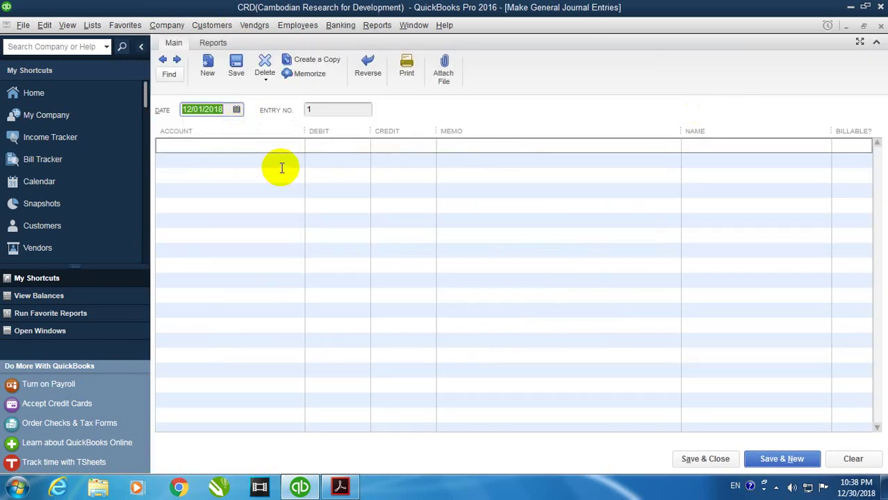
Check the 01/12 transaction in the PDF, and in QuickBooks debit 1002 · Cash in Bank 20,000 on the first journal line
left_click(340, 482)
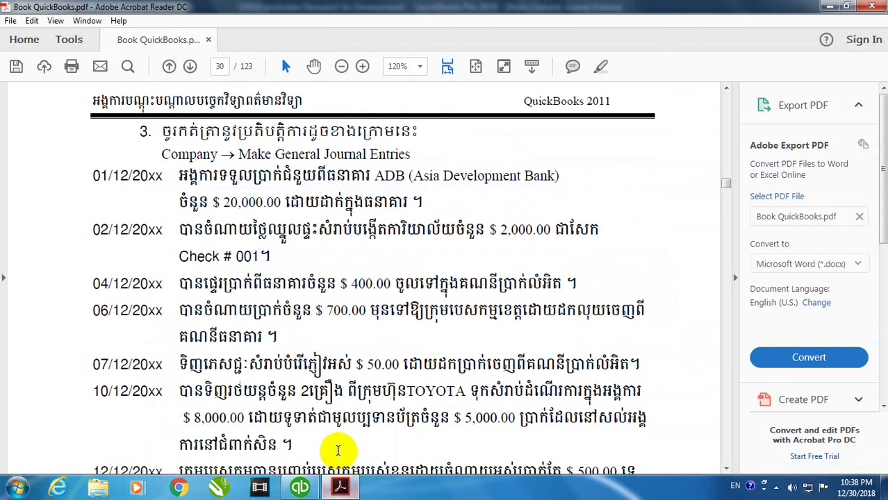
scroll(182, 236, "down", 1)
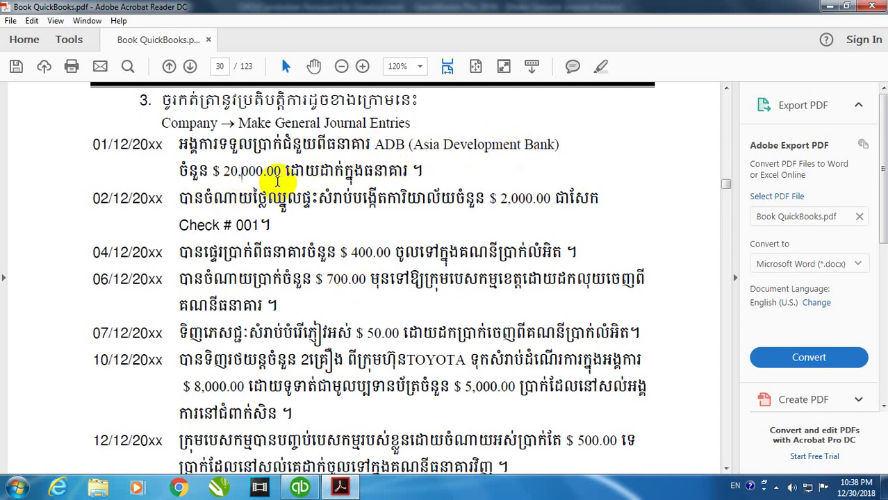
left_click(298, 488)
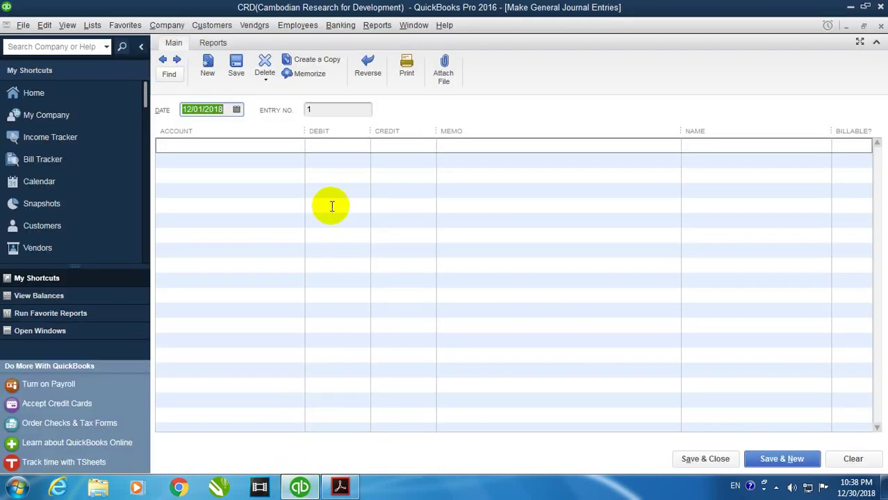
left_click(299, 146)
left_click(298, 146)
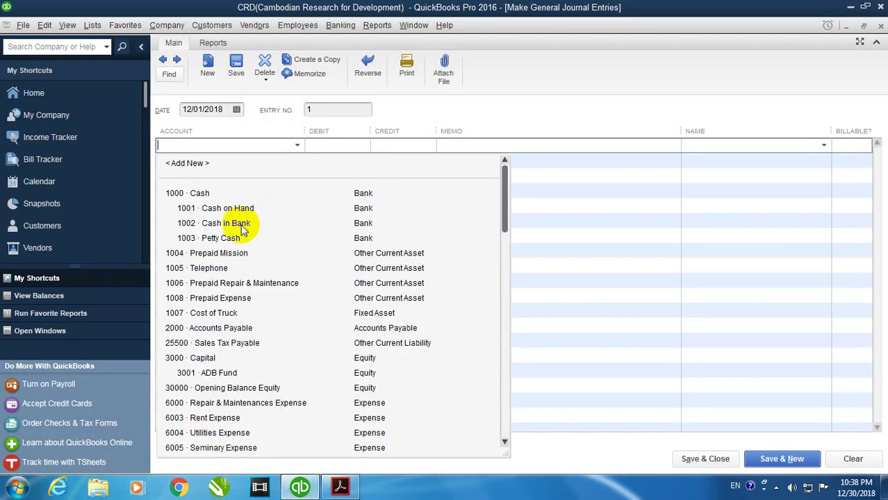
left_click(237, 222)
left_click(347, 149)
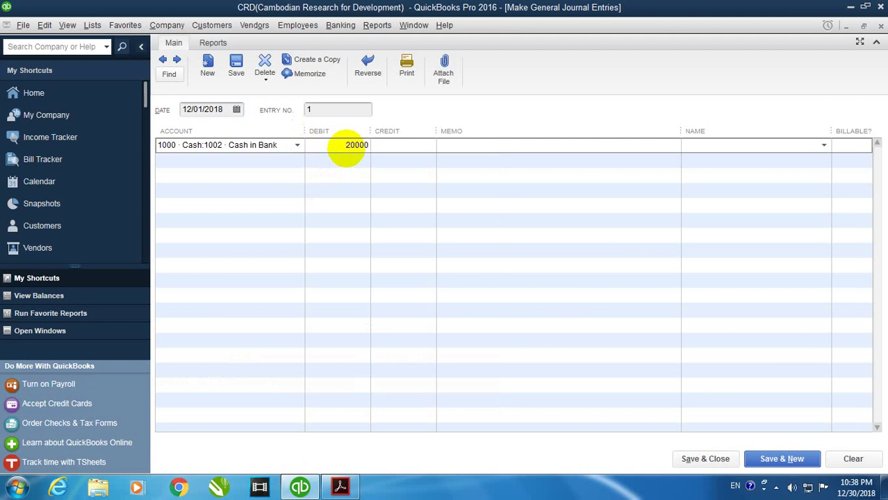
Credit 3001 · ADB Fund 20,000 on the second line, and save the entry to start a new one
left_click(313, 160)
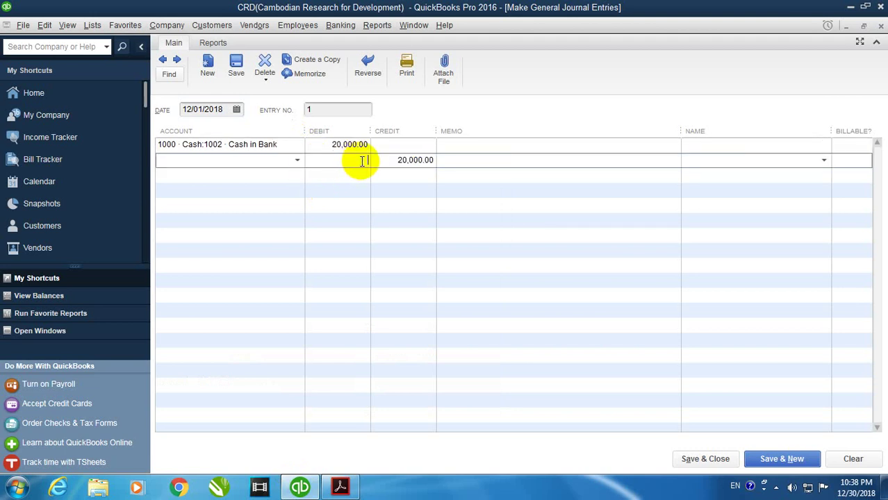
left_click(298, 160)
scroll(299, 278, "down", 1)
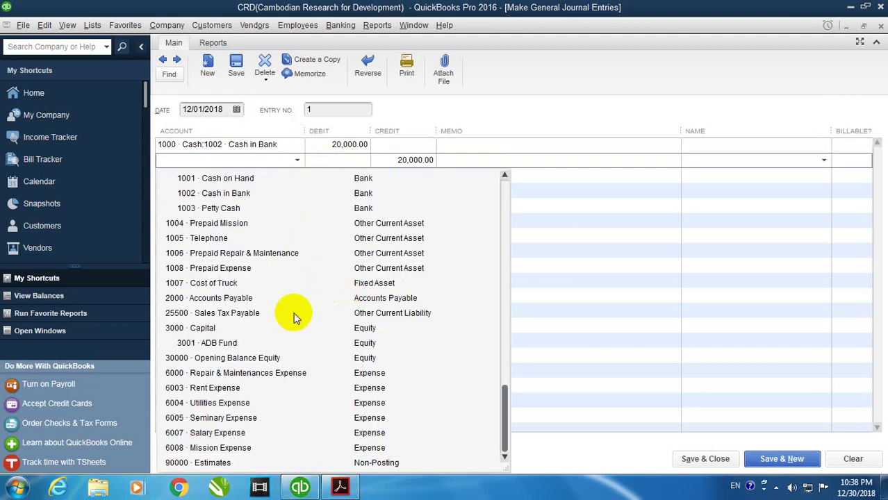
left_click(220, 343)
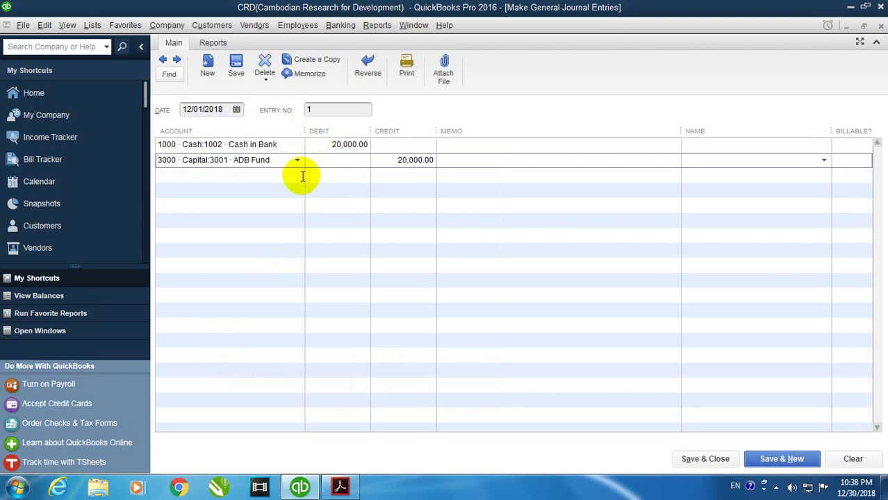
left_click(768, 460)
Check the 02/12 transaction in the PDF, and in QuickBooks set the new journal entry's date to 12/02/2018
mouse_move(351, 491)
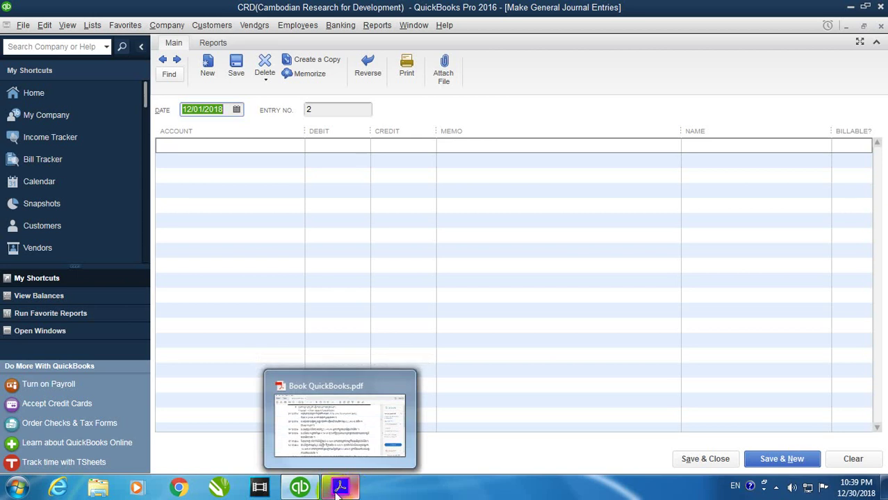
left_click(340, 490)
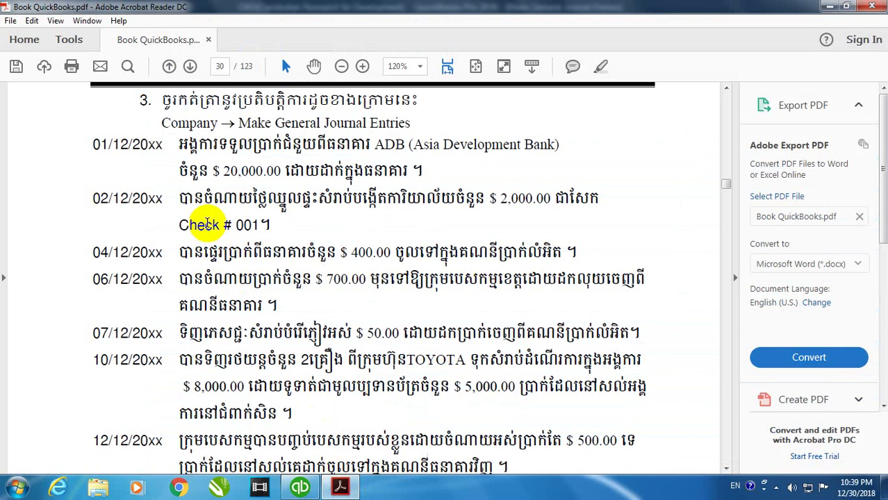
double_click(523, 196)
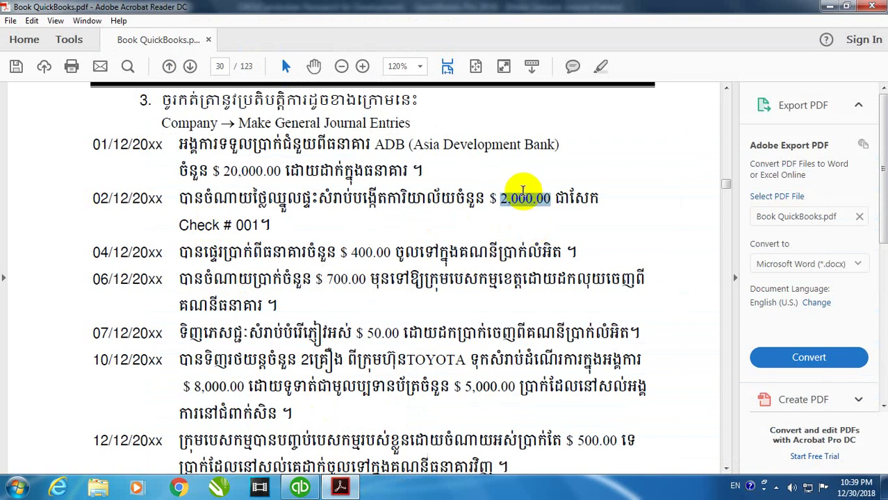
left_click(306, 490)
left_click(238, 110)
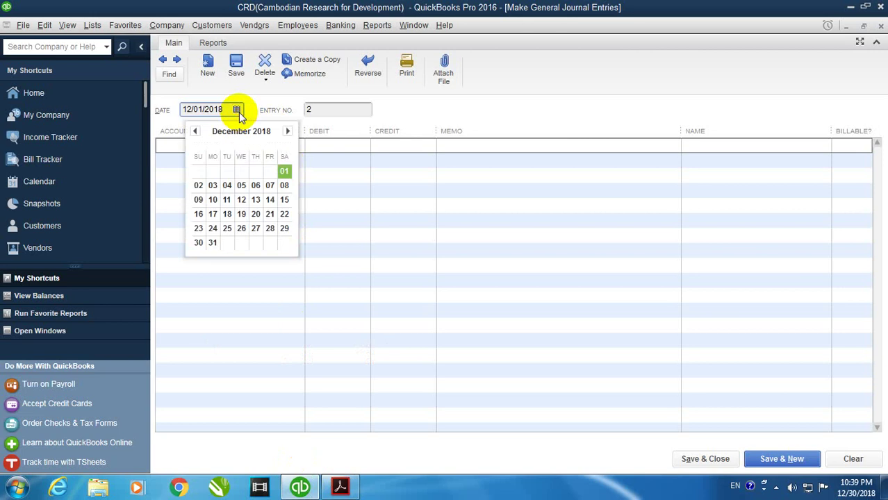
left_click(198, 185)
Debit 6003 · Rent Expense 2000 on the first line of the journal entry
left_click(295, 144)
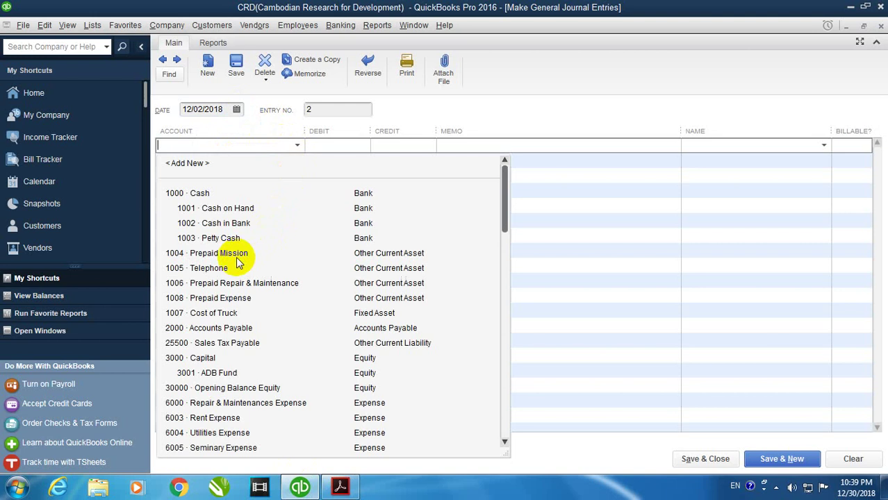
scroll(237, 375, "down", 1)
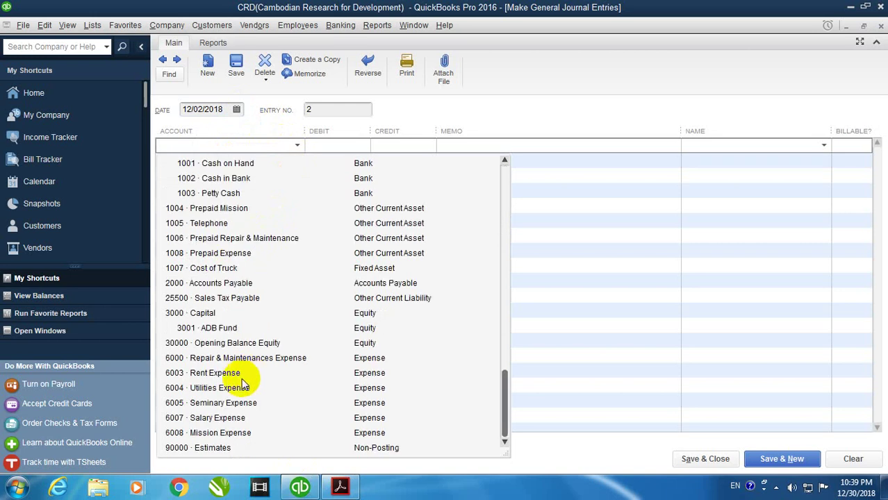
left_click(215, 373)
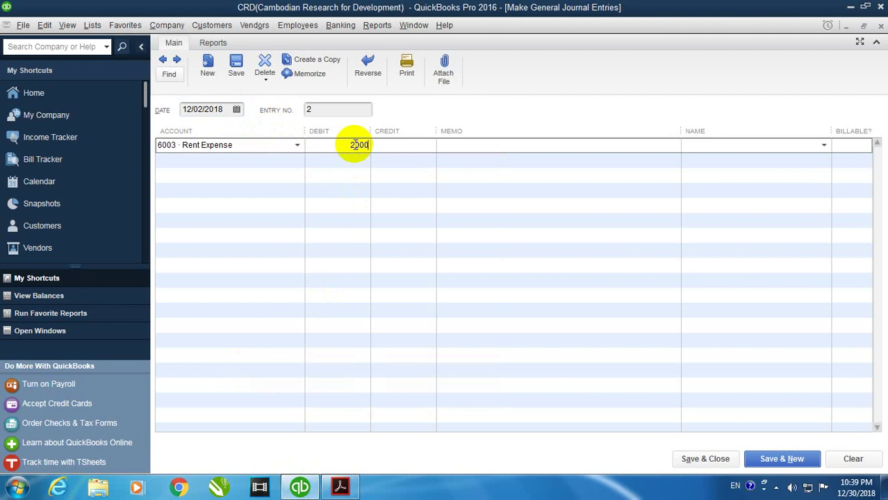
left_click(356, 145)
type("2000")
Credit 1002 · Cash in Bank 2,000 on the second line, and save the entry to start a new one
left_click(387, 160)
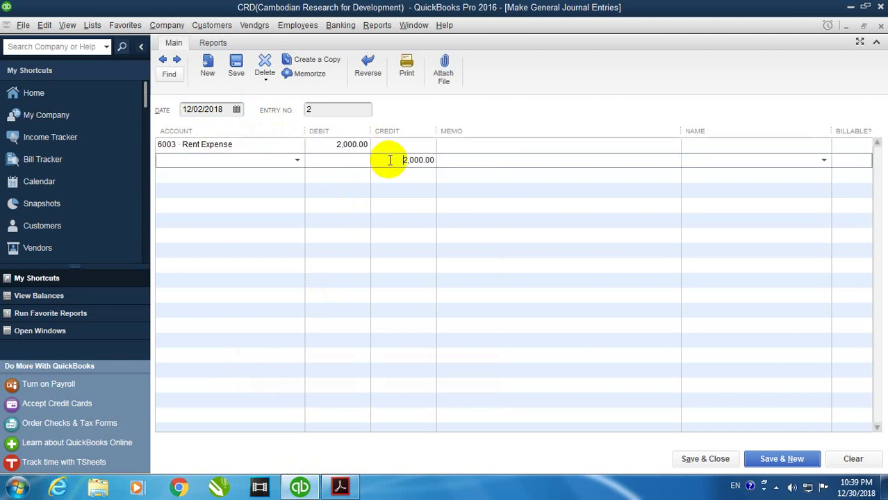
left_click(300, 161)
left_click(238, 238)
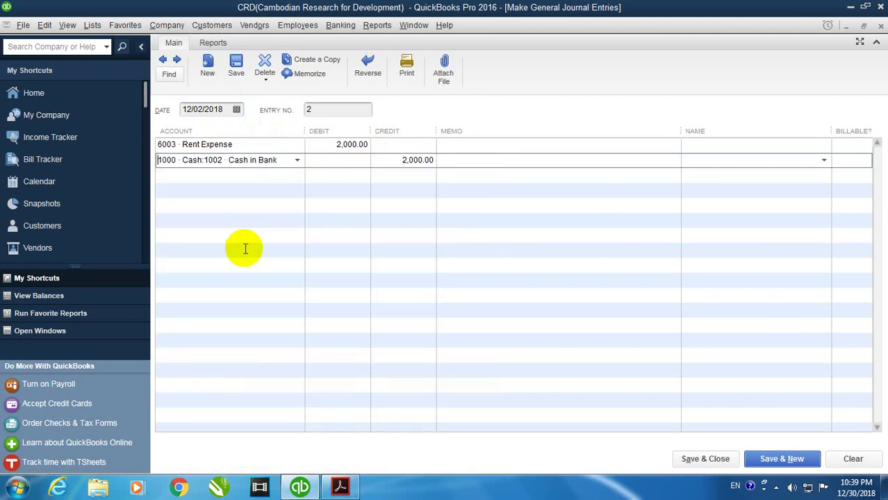
left_click(509, 146)
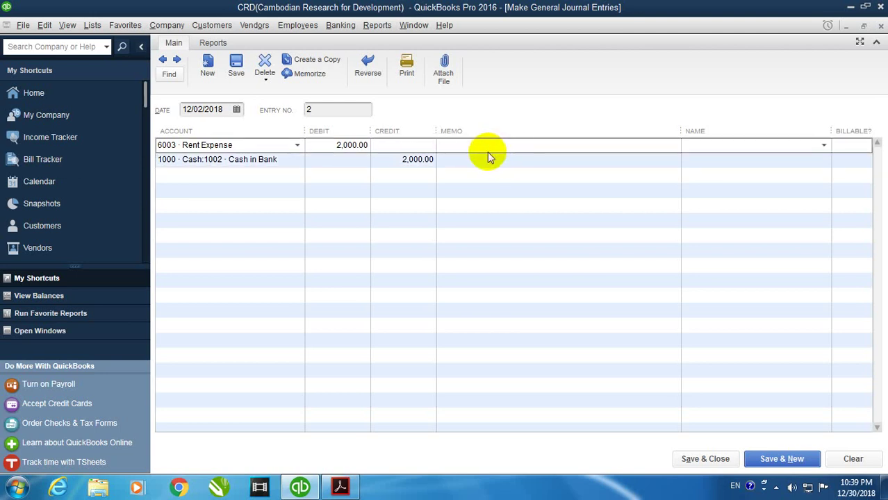
left_click(799, 459)
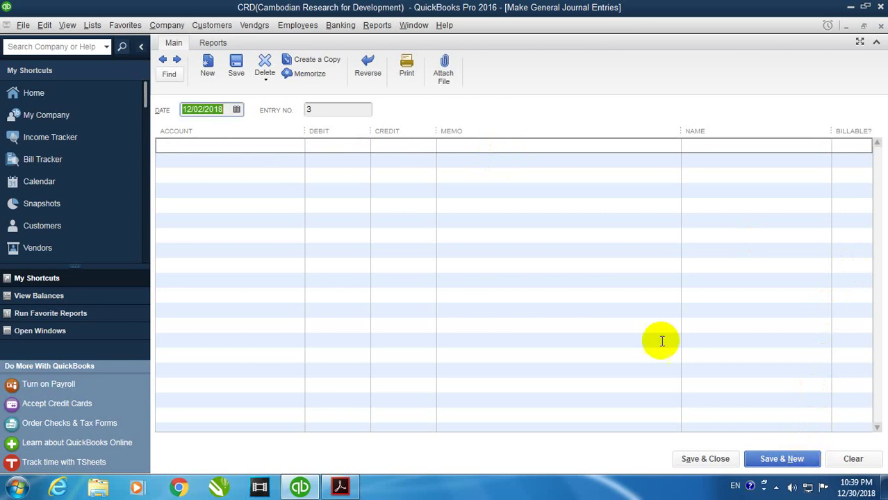
Read the 04/12 transaction in the PDF and return to the blank journal entry in QuickBooks
left_click(340, 486)
scroll(209, 275, "down", 1)
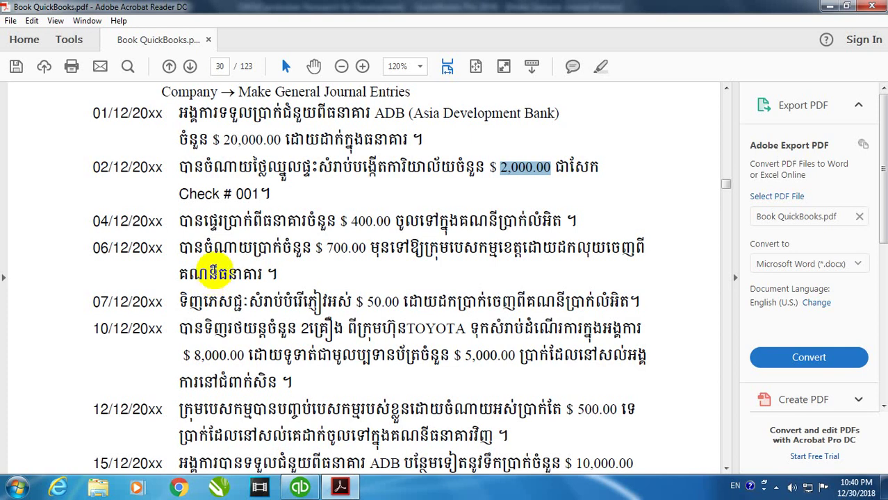
left_click(302, 487)
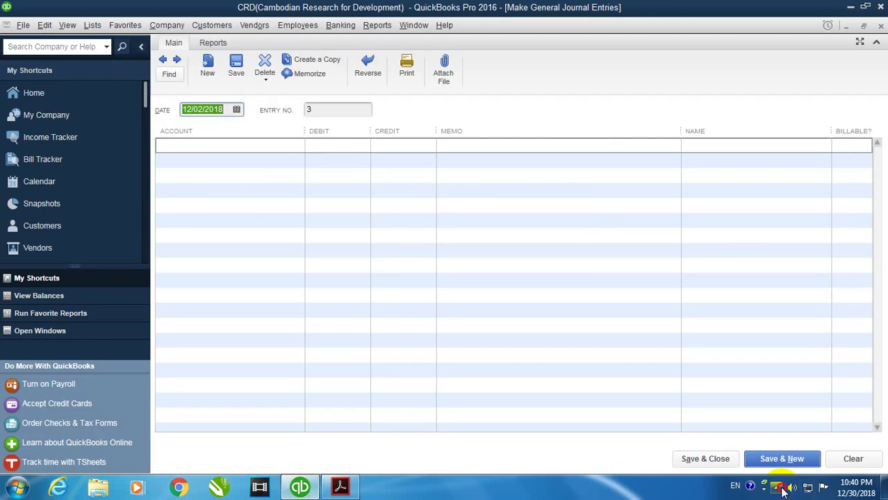